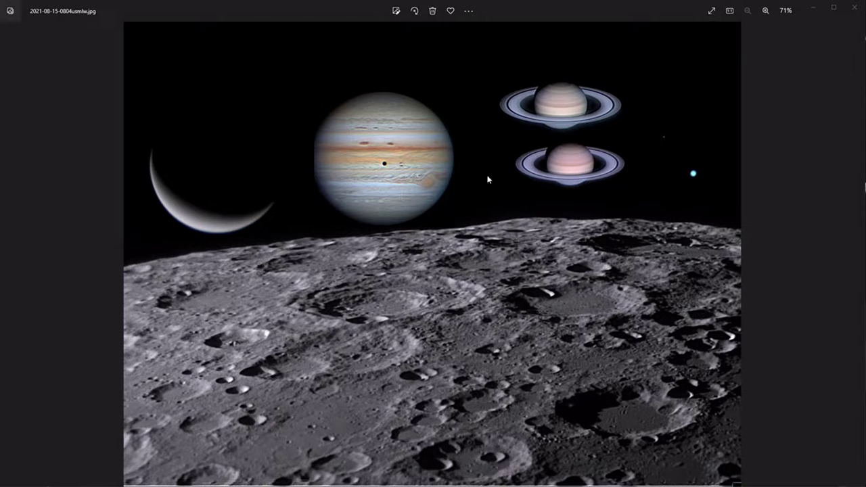
# Close the composite planet photo and both Saturn pictures in the image viewer
pyautogui.click(855, 9)
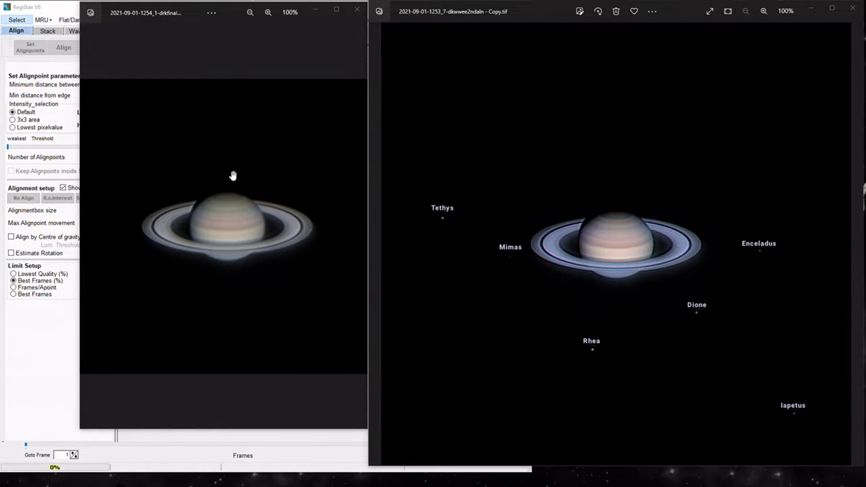
pyautogui.click(357, 11)
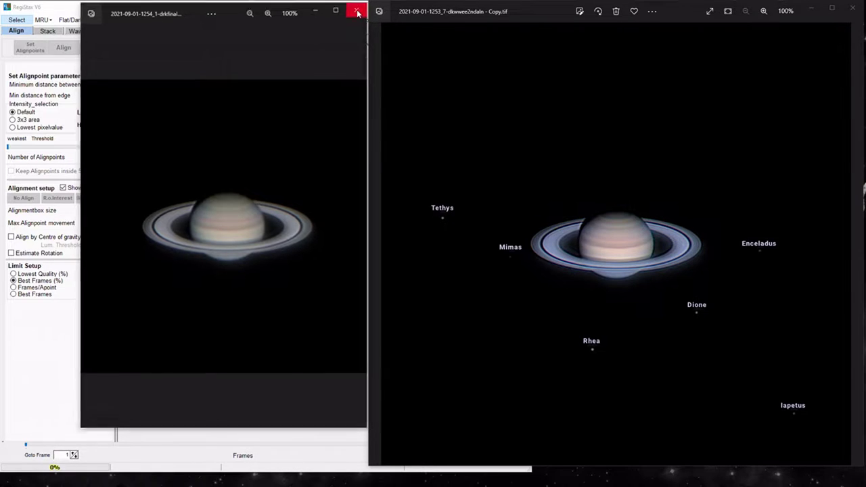
pyautogui.click(853, 10)
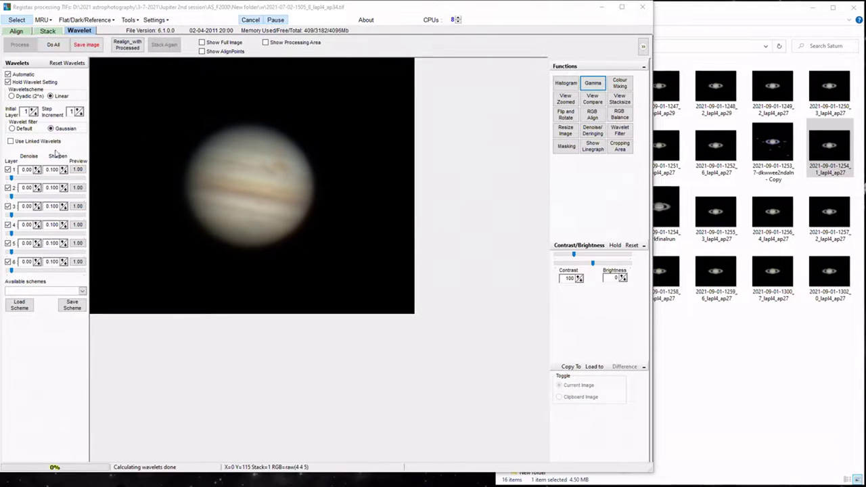
# Raise wavelet layer 2 to 38.0 and apply the sharpening to the entire Jupiter image
pyautogui.click(12, 196)
pyautogui.moveTo(12, 196); pyautogui.dragTo(38, 198)
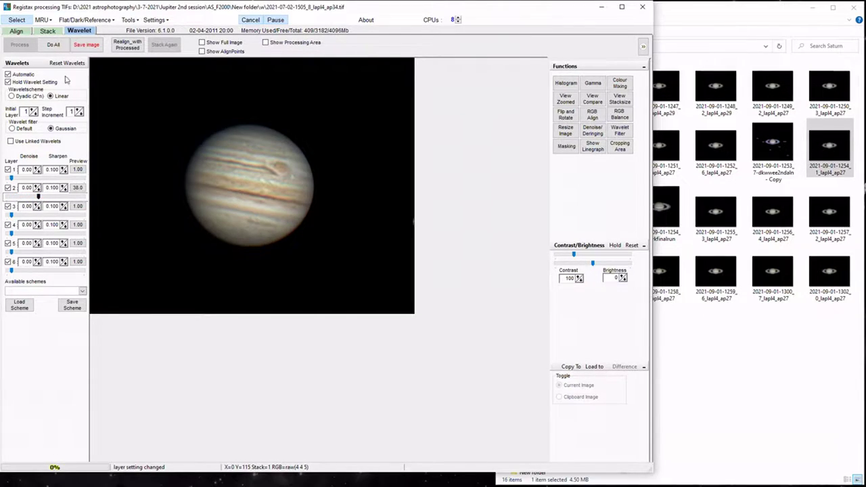
pyautogui.click(54, 44)
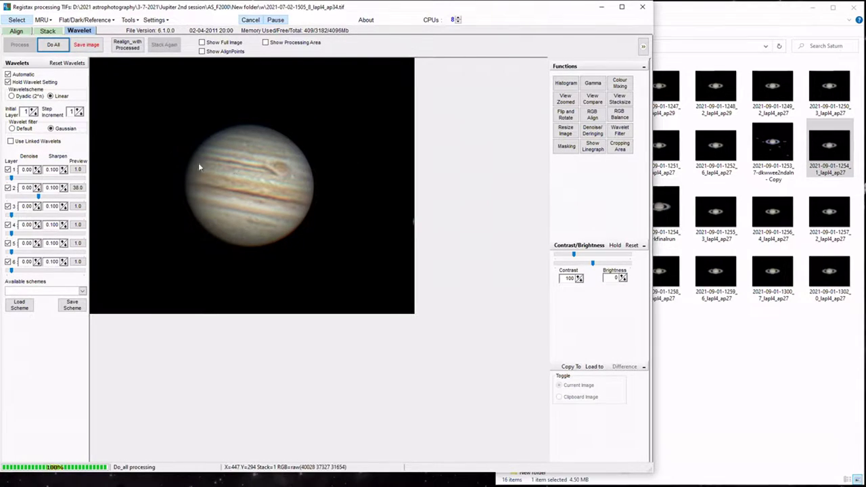
# Lower wavelet layer 2 to 2.4
pyautogui.click(31, 196)
pyautogui.moveTo(32, 196); pyautogui.dragTo(13, 197)
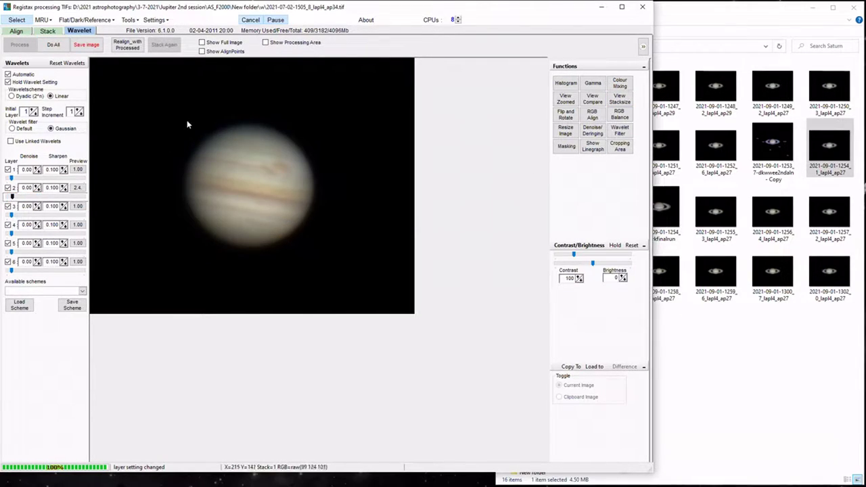
pyautogui.click(84, 44)
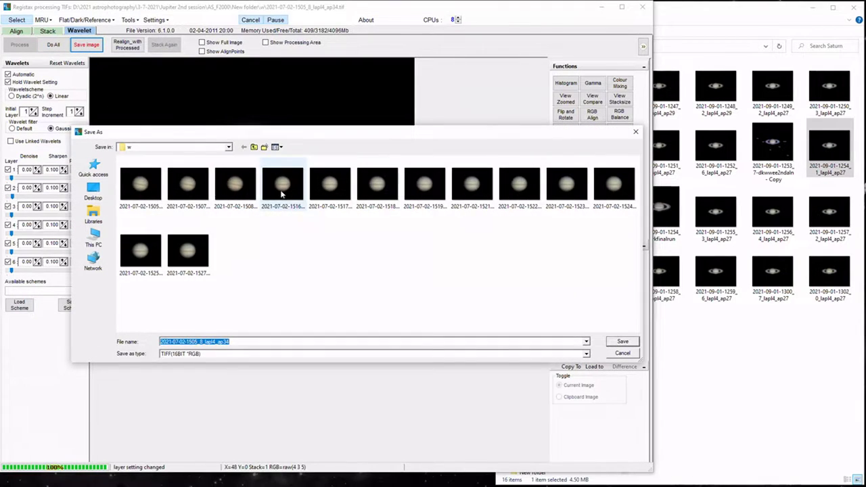
pyautogui.click(236, 341)
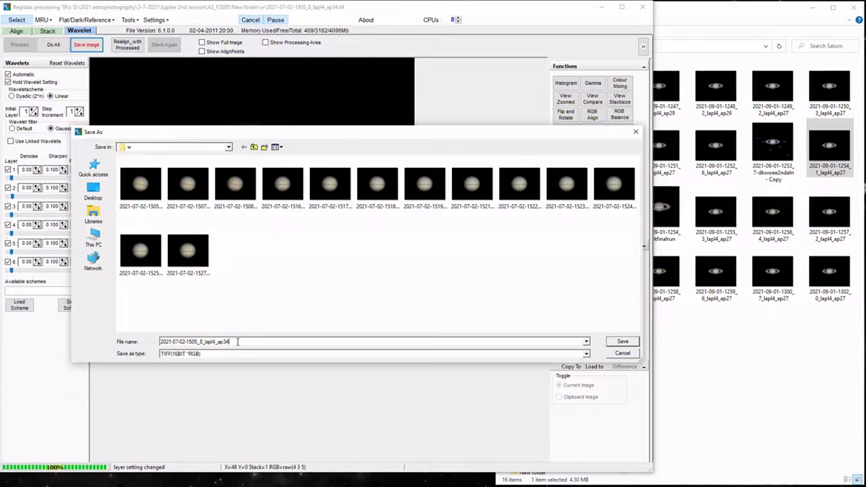
pyautogui.write('w')
pyautogui.click(508, 354)
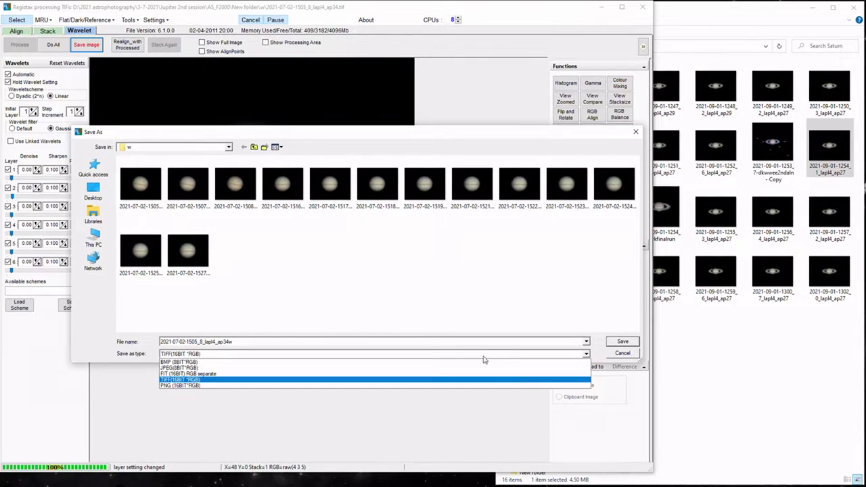
pyautogui.click(350, 380)
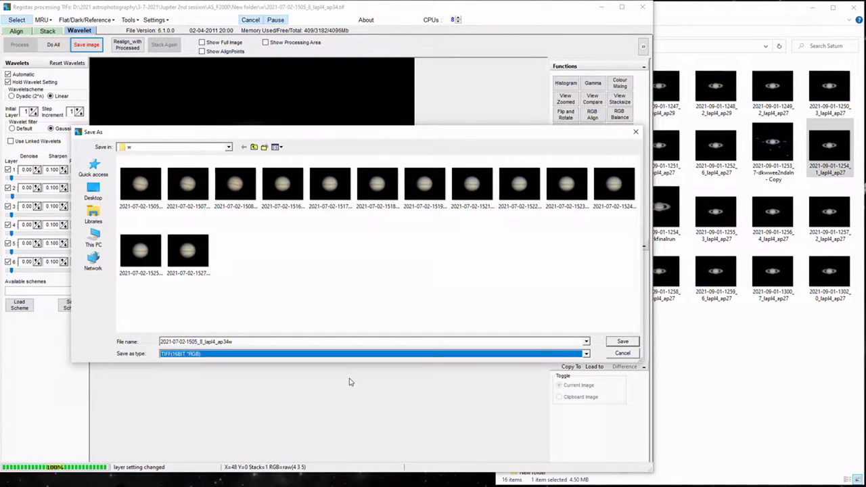
pyautogui.click(616, 354)
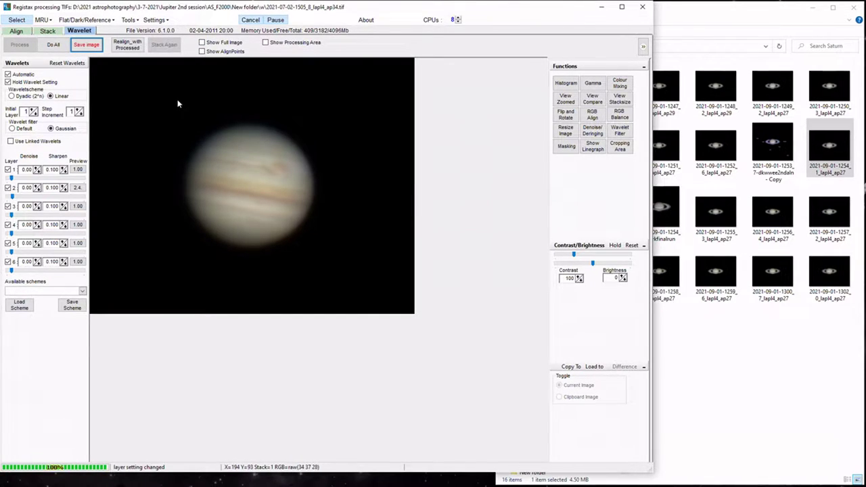
# Preview the full Jupiter image at different window widths, and check the outline of the processing area
pyautogui.click(202, 43)
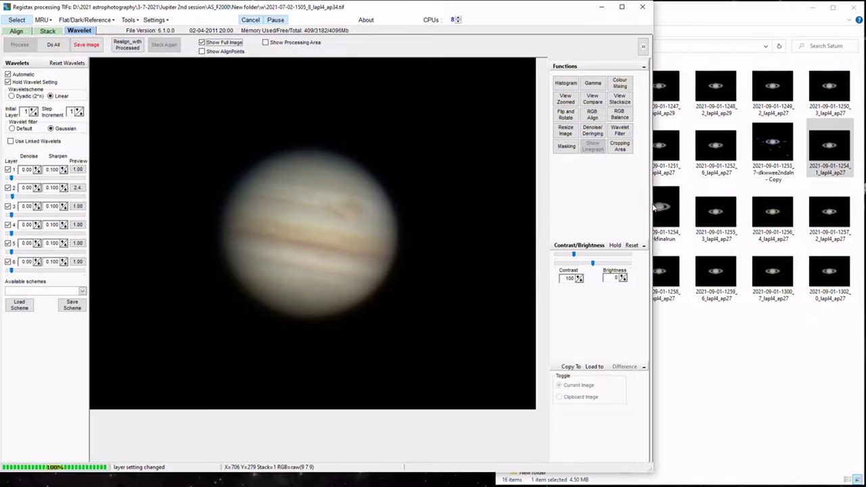
pyautogui.moveTo(665, 203); pyautogui.dragTo(771, 215)
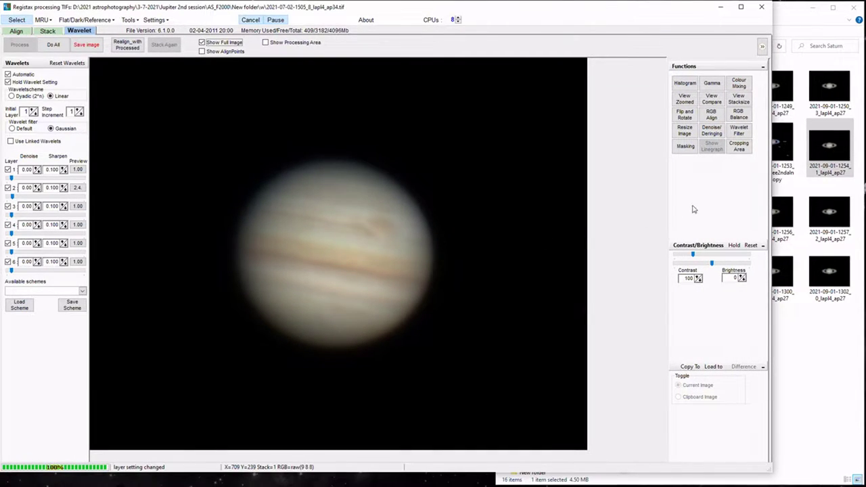
pyautogui.moveTo(772, 188); pyautogui.dragTo(636, 204)
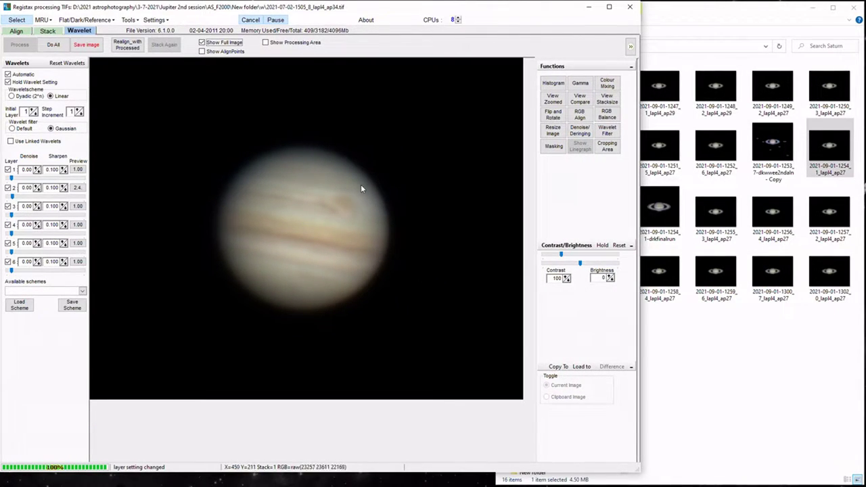
pyautogui.click(201, 43)
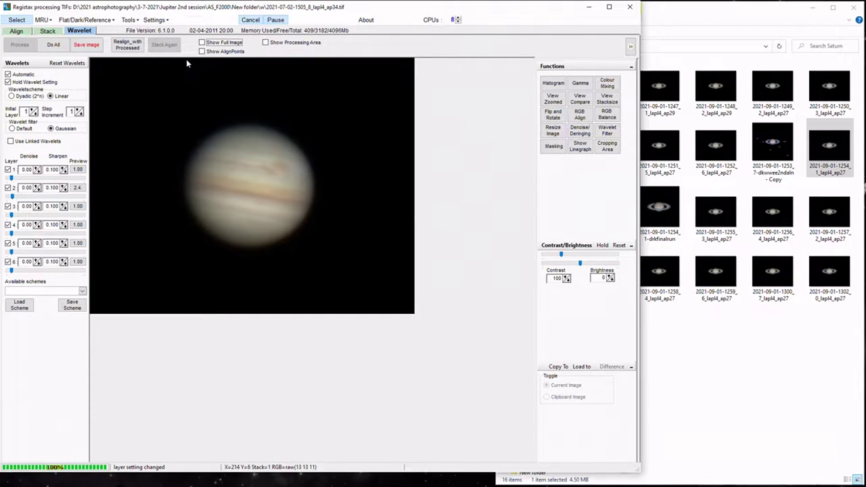
pyautogui.click(202, 42)
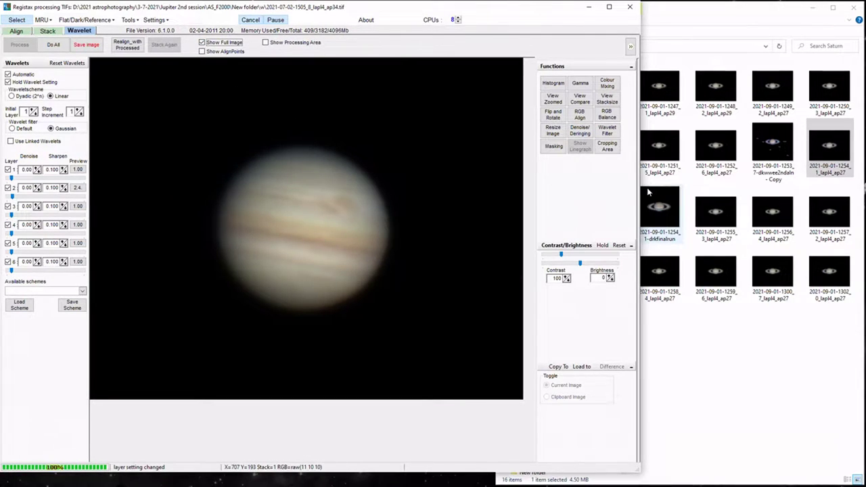
pyautogui.moveTo(646, 189)
pyautogui.mouseDown()
pyautogui.moveTo(678, 191)
pyautogui.moveTo(632, 193)
pyautogui.mouseUp()
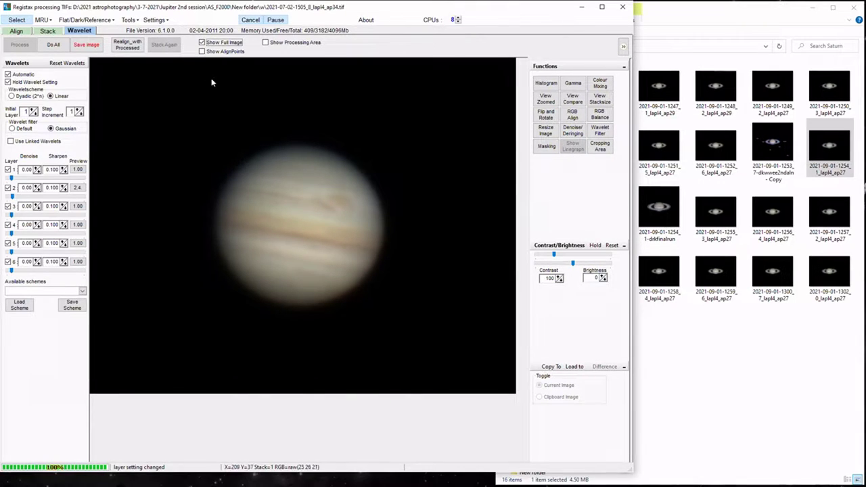
pyautogui.click(202, 43)
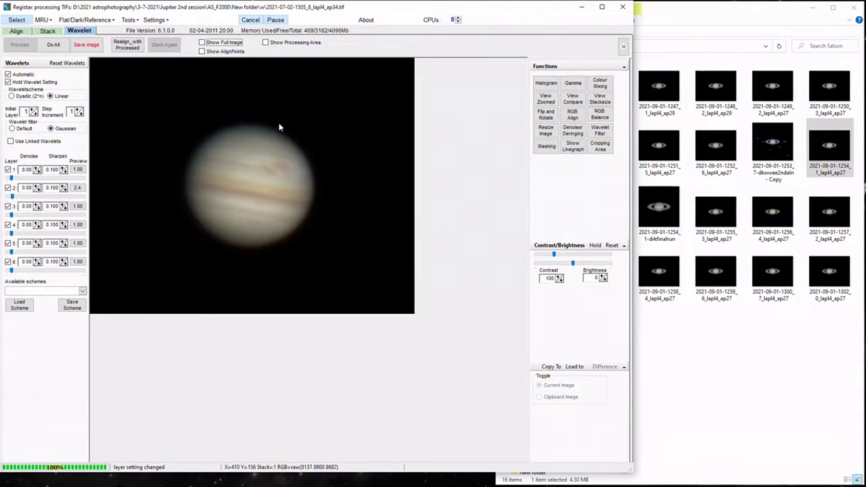
pyautogui.click(265, 43)
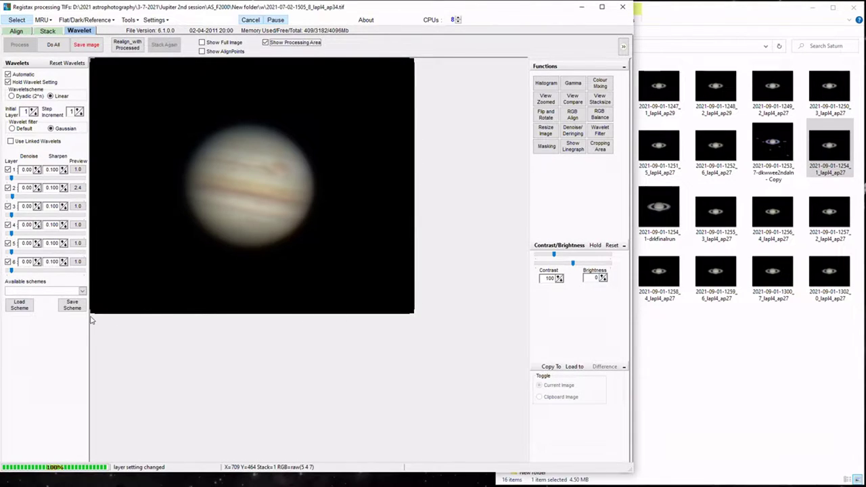
pyautogui.click(265, 43)
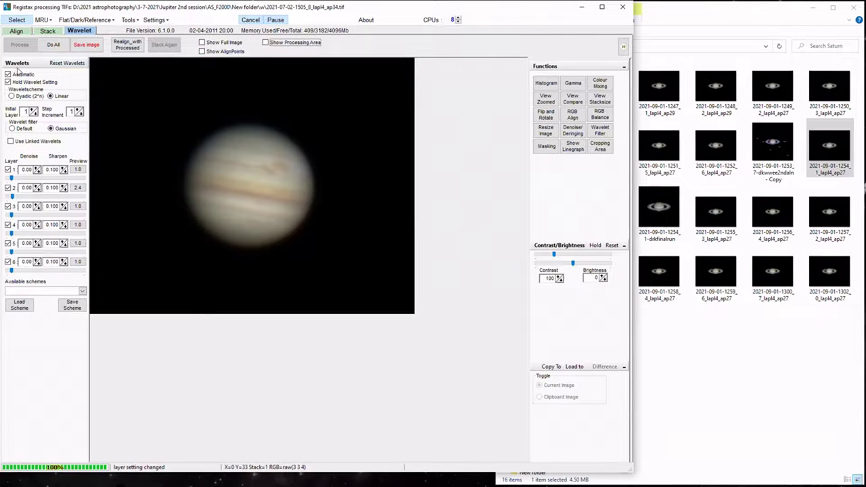
# Look over the alignment and stacking settings and return to the wavelet settings
pyautogui.click(18, 32)
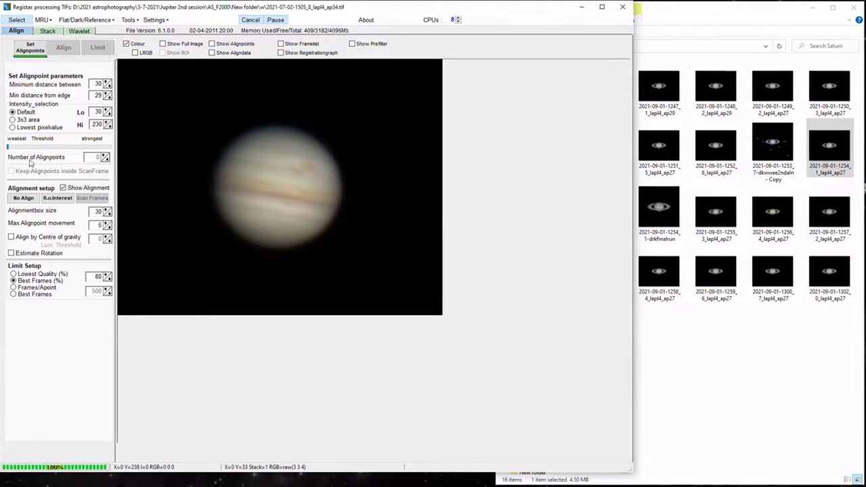
pyautogui.click(48, 31)
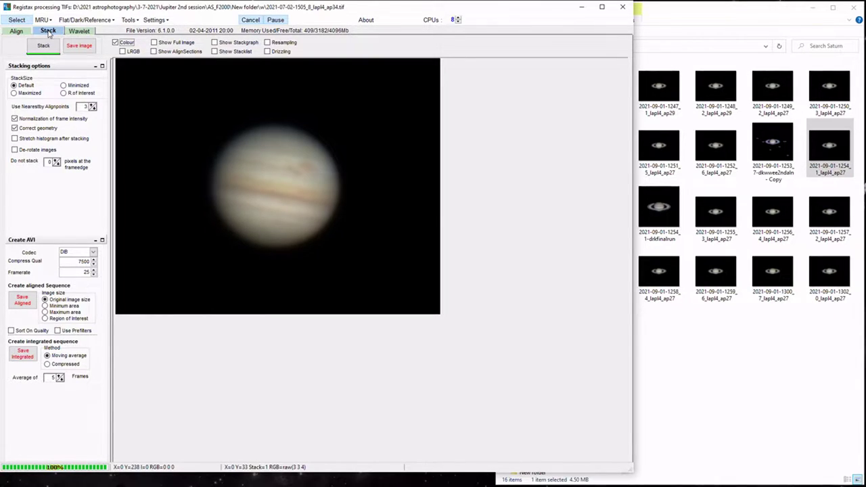
pyautogui.click(79, 31)
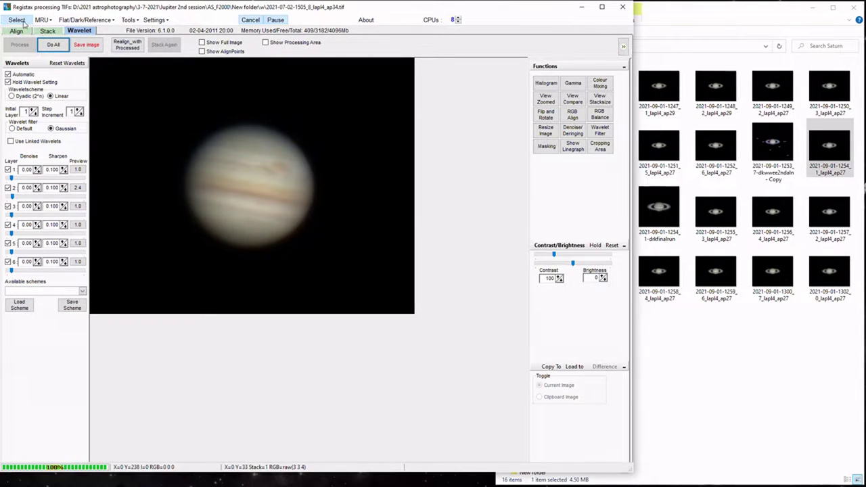
# Examine the recent files, the dark, flat and reference frame options, the tools and the general settings, including the processing area sizes
pyautogui.click(49, 22)
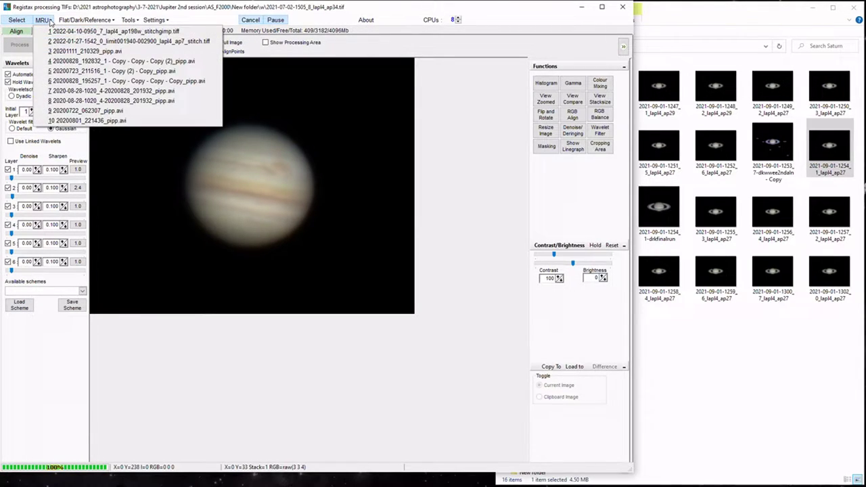
pyautogui.click(49, 22)
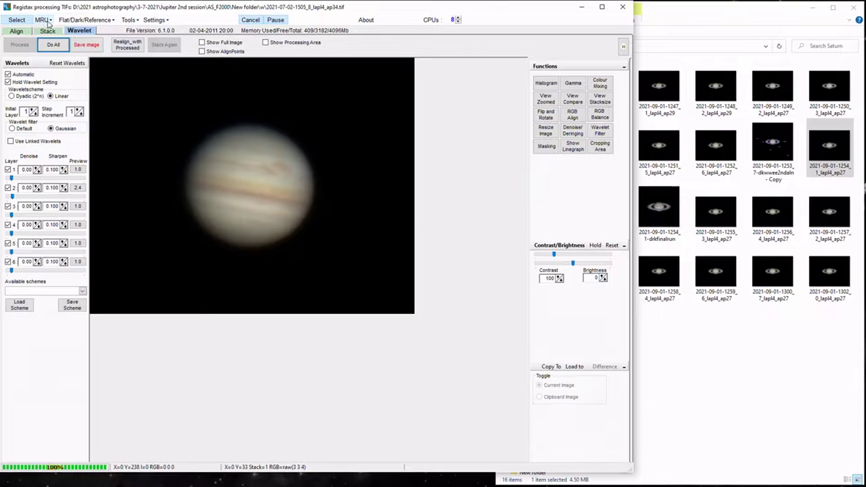
pyautogui.click(114, 21)
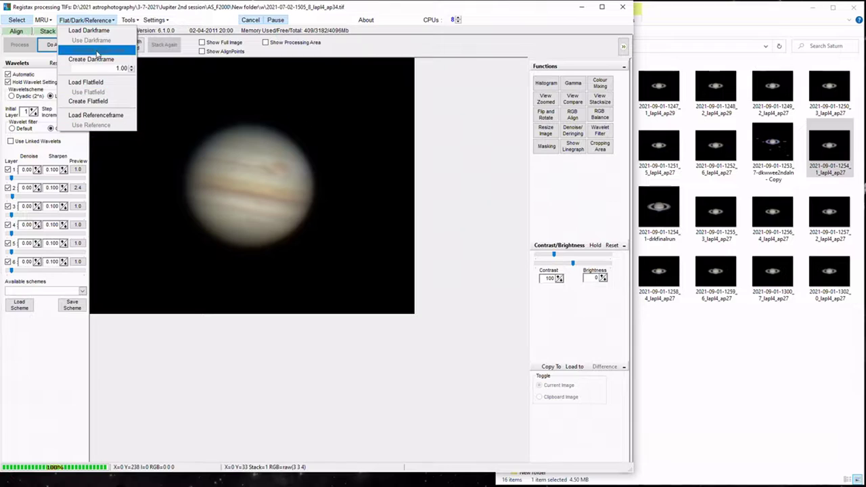
pyautogui.moveTo(139, 23)
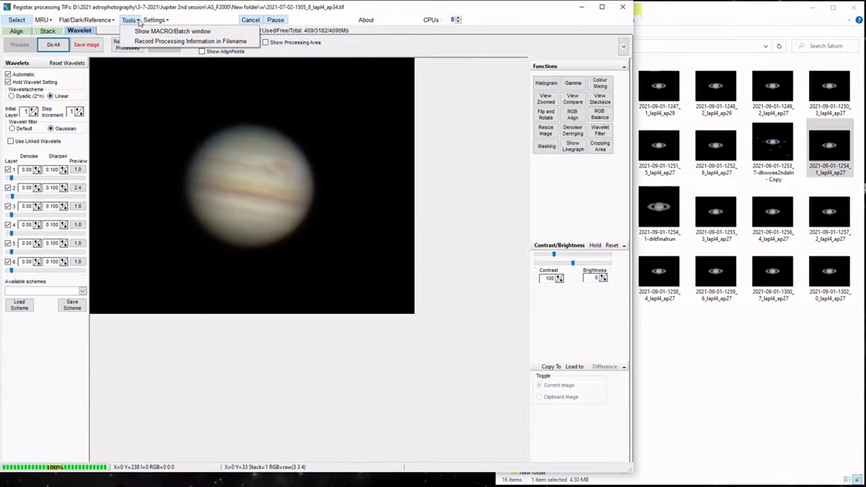
pyautogui.moveTo(170, 25)
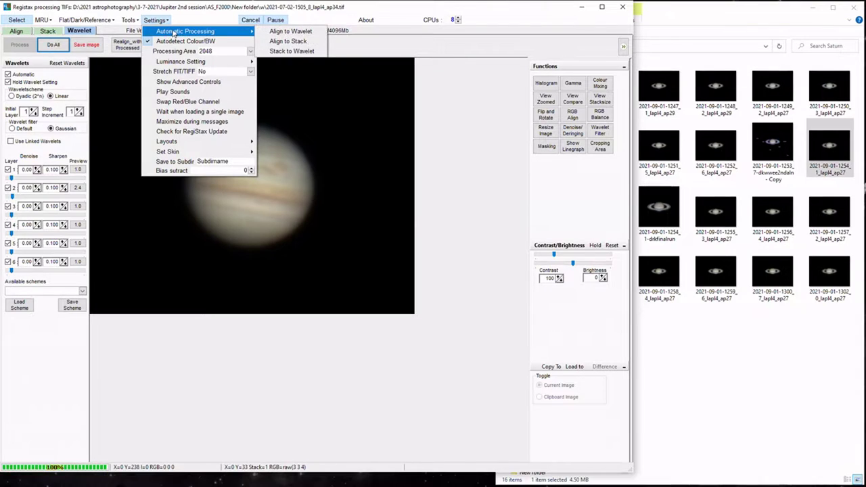
pyautogui.click(250, 51)
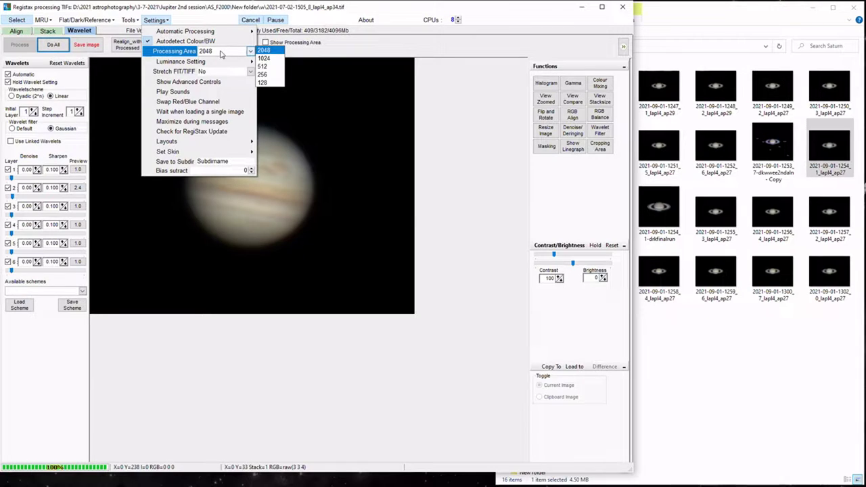
pyautogui.moveTo(207, 63)
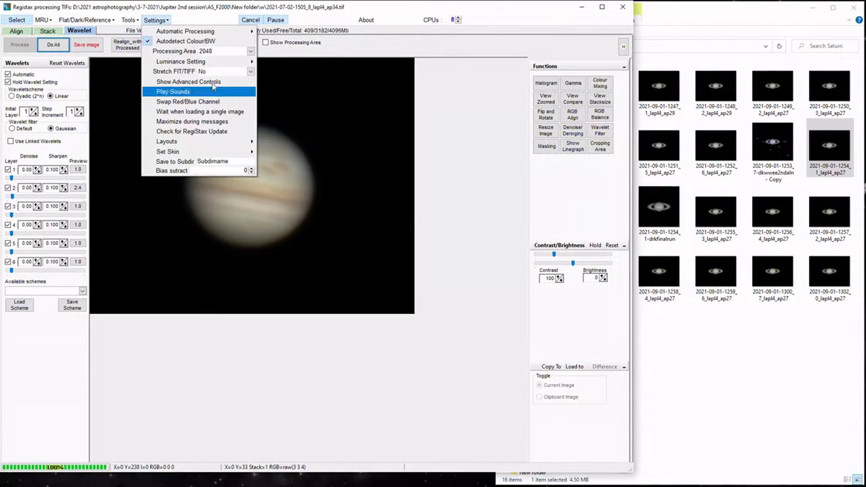
pyautogui.moveTo(239, 34)
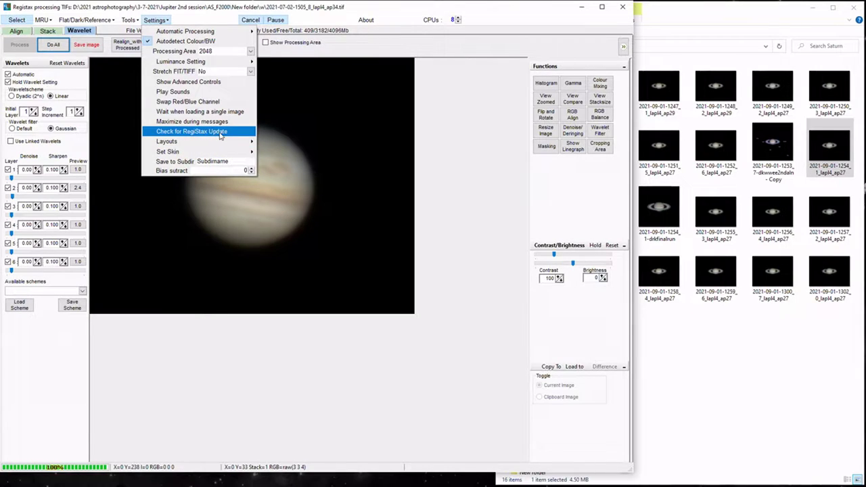
pyautogui.click(355, 6)
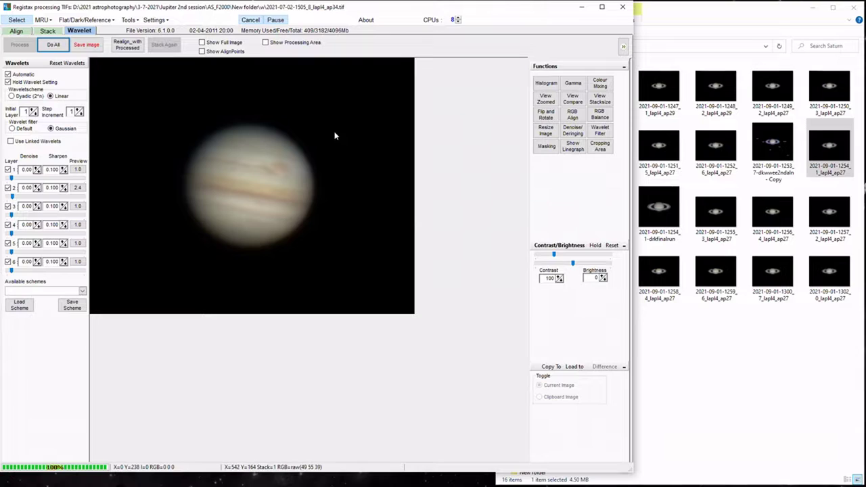
# Show the histogram of the Jupiter image and place its panel beside the function list
pyautogui.click(545, 83)
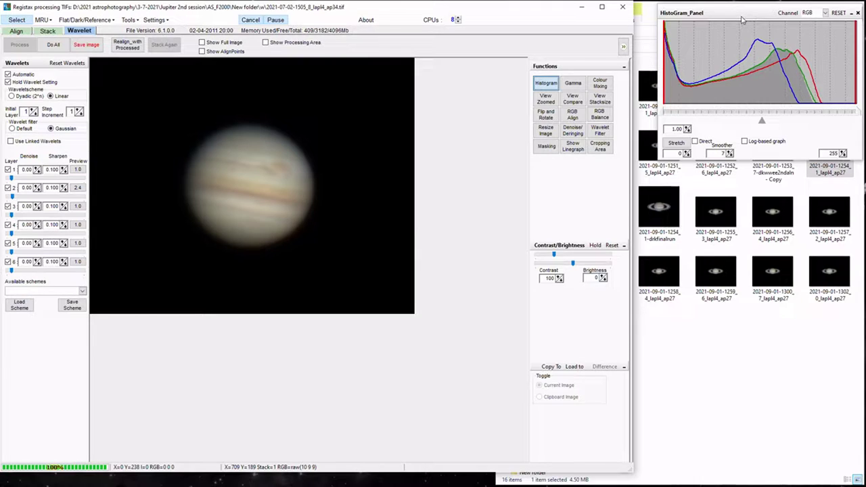
pyautogui.moveTo(742, 20); pyautogui.dragTo(713, 12)
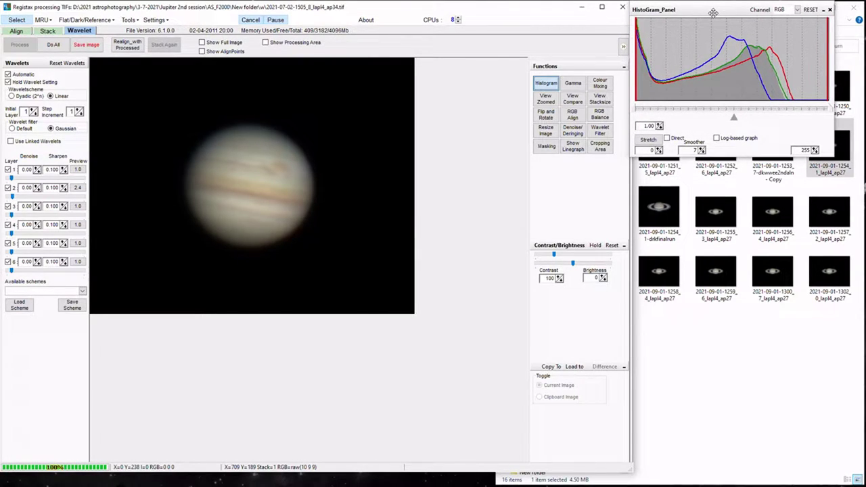
pyautogui.moveTo(713, 12); pyautogui.dragTo(700, 13)
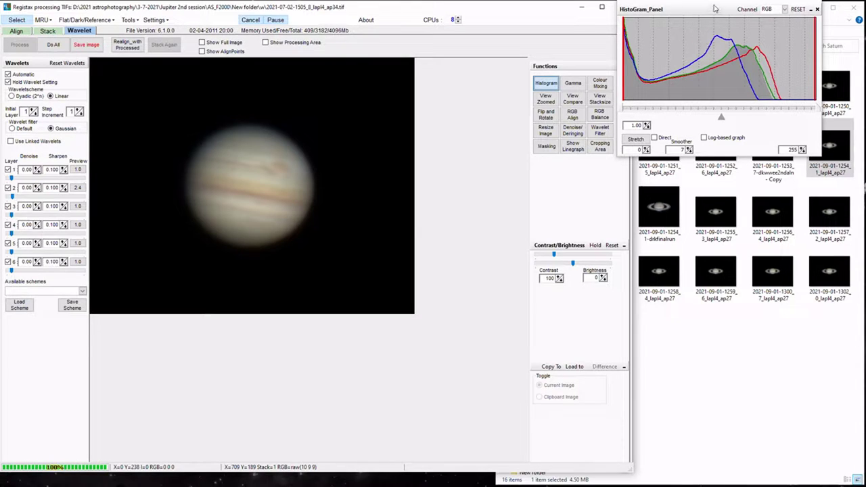
# Reopen the Jupiter histogram and place its panel just beside the image, partly over the function list
pyautogui.moveTo(713, 6); pyautogui.dragTo(558, 175)
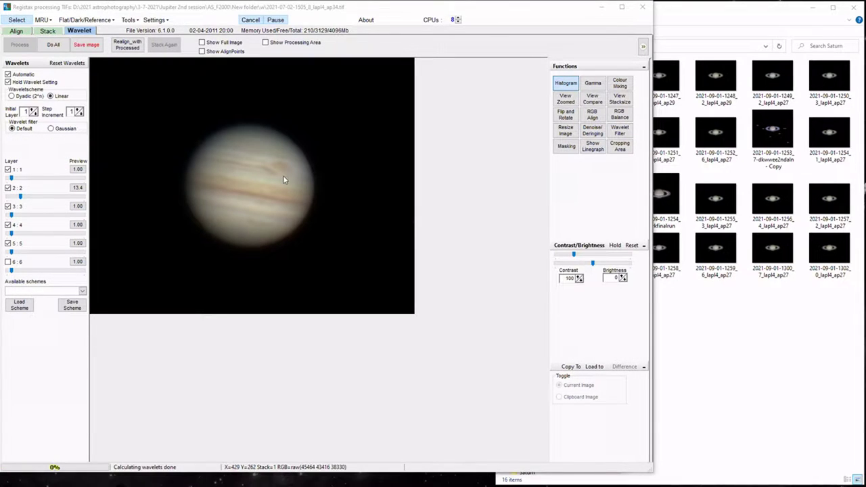
pyautogui.click(566, 85)
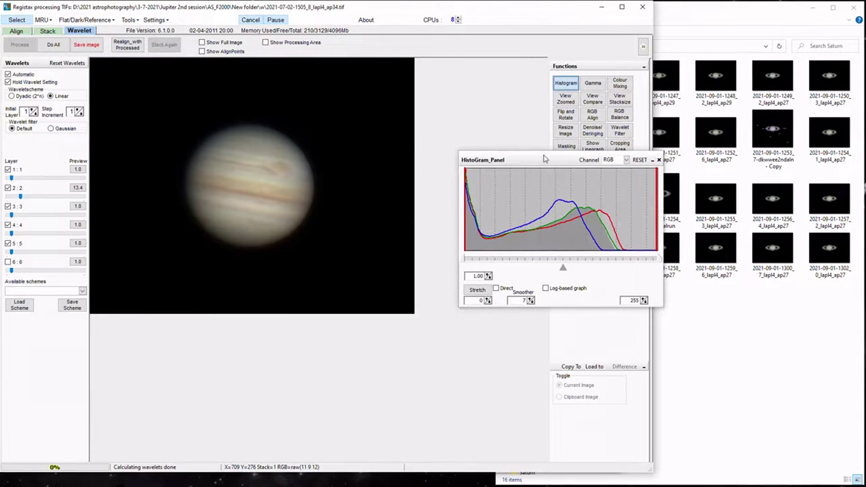
pyautogui.moveTo(546, 159); pyautogui.dragTo(542, 159)
pyautogui.moveTo(521, 140); pyautogui.dragTo(520, 136)
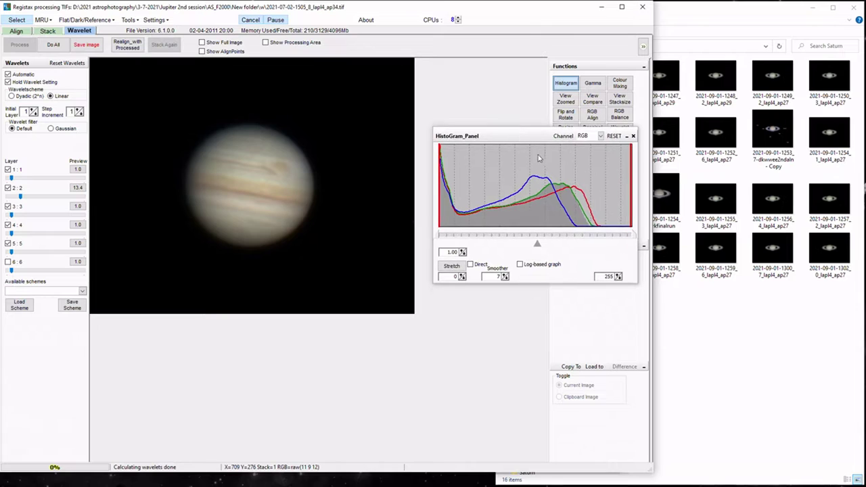
# Try stretching the histogram with an upper limit of 214 and a lower limit of 75, and reset it
pyautogui.moveTo(631, 236); pyautogui.dragTo(619, 238)
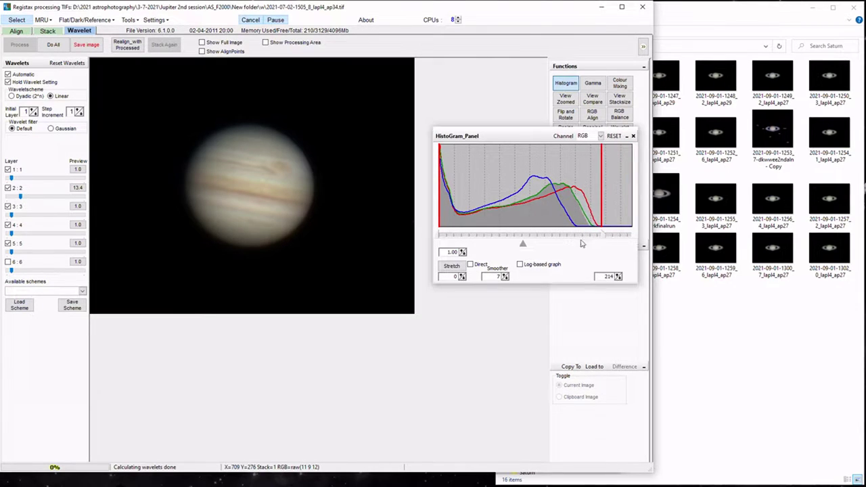
pyautogui.click(451, 266)
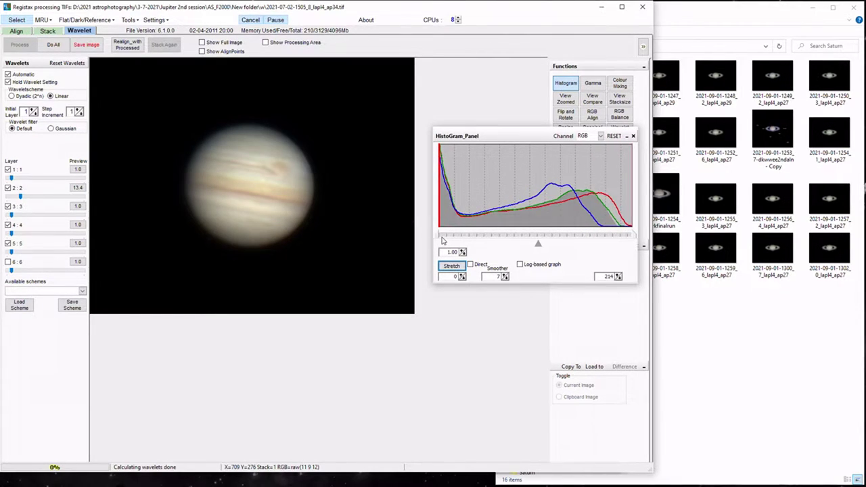
pyautogui.moveTo(440, 237); pyautogui.dragTo(476, 238)
pyautogui.click(451, 266)
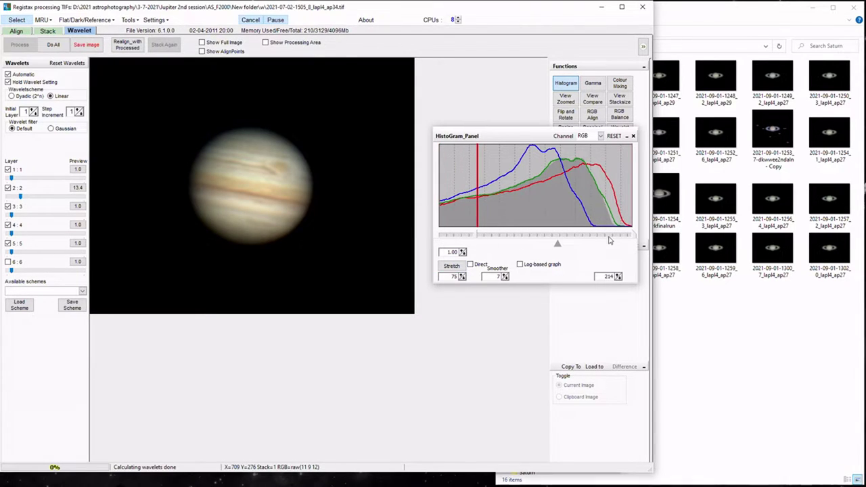
pyautogui.click(451, 266)
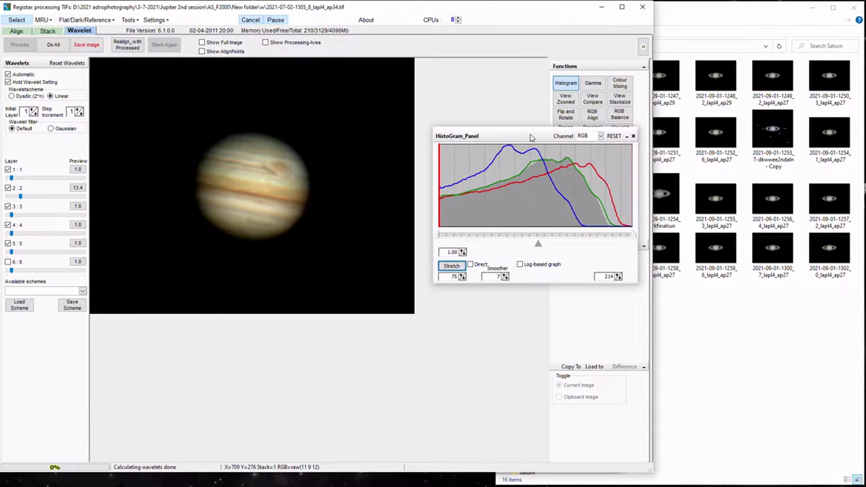
pyautogui.click(613, 136)
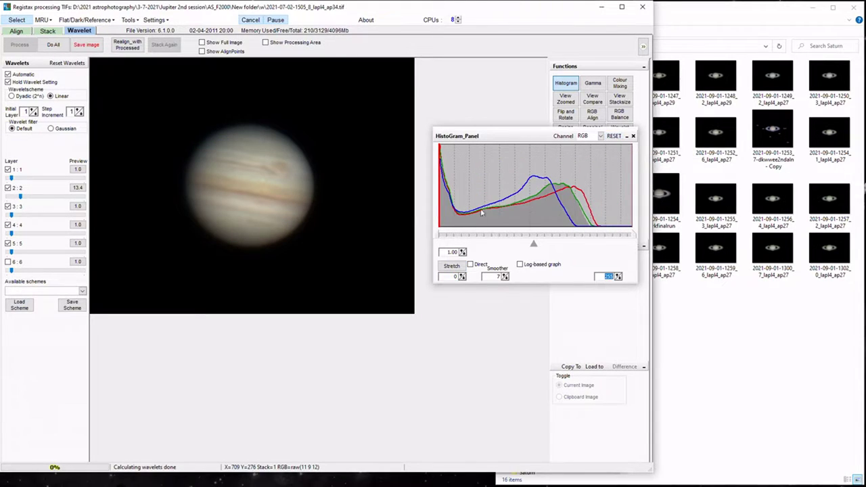
# Lower the histogram panel below the function list, and show the Gamma curve panel closer to the image
pyautogui.moveTo(536, 134); pyautogui.dragTo(553, 240)
pyautogui.click(592, 82)
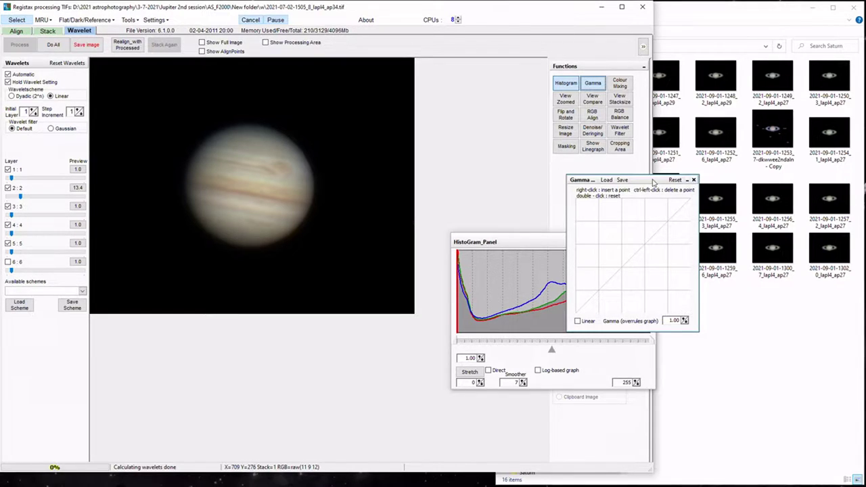
pyautogui.moveTo(650, 180); pyautogui.dragTo(561, 226)
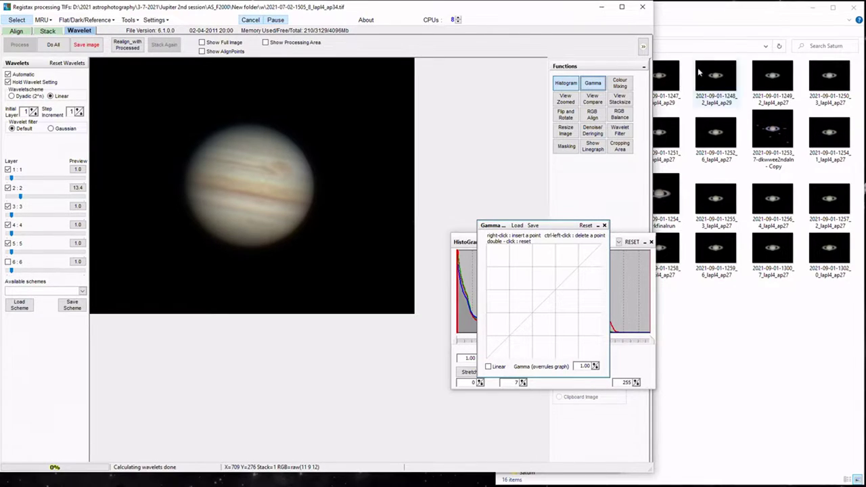
# Switch to File Explorer, view the Saturn picture with labelled moons, close it and return to RegiStax
pyautogui.click(682, 14)
pyautogui.doubleClick(772, 141)
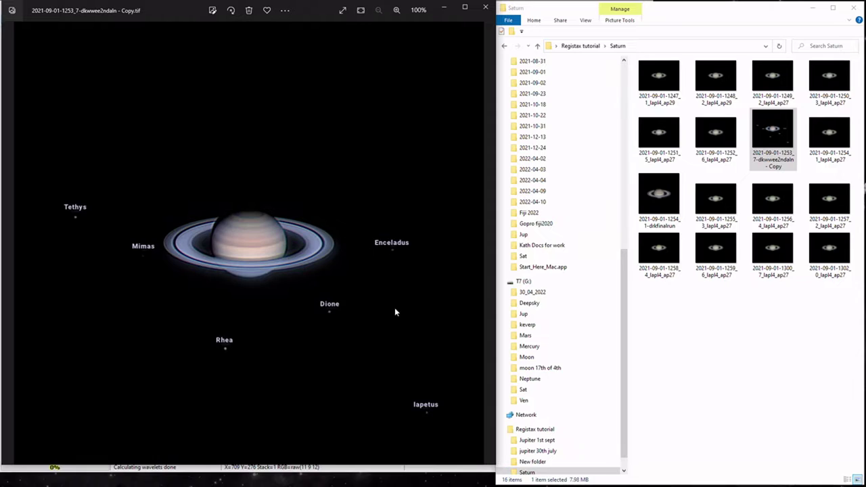
pyautogui.click(484, 9)
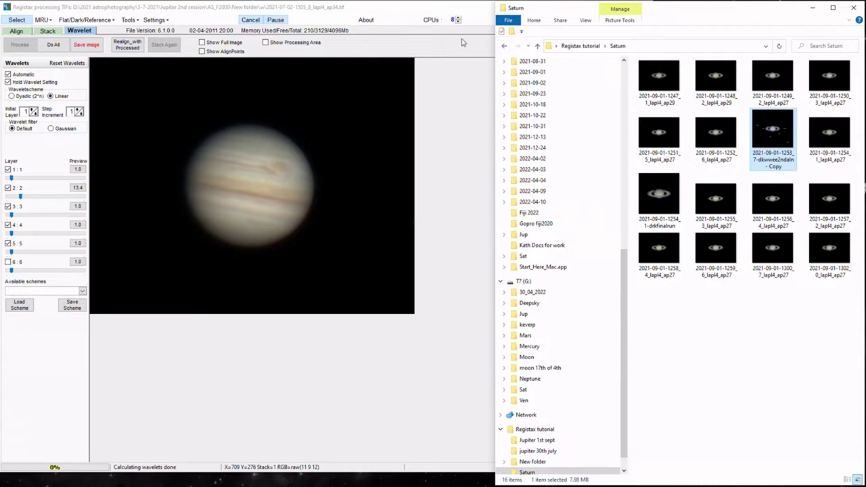
pyautogui.click(465, 7)
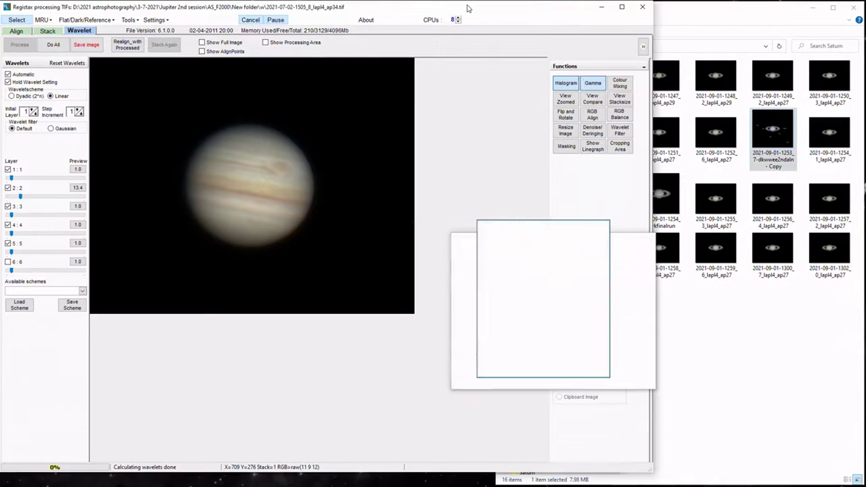
# Replace the Gamma panel with Colour Mixing, try raising Jupiter's saturation to 15 and higher, and reset the HSL values
pyautogui.click(593, 83)
pyautogui.click(618, 87)
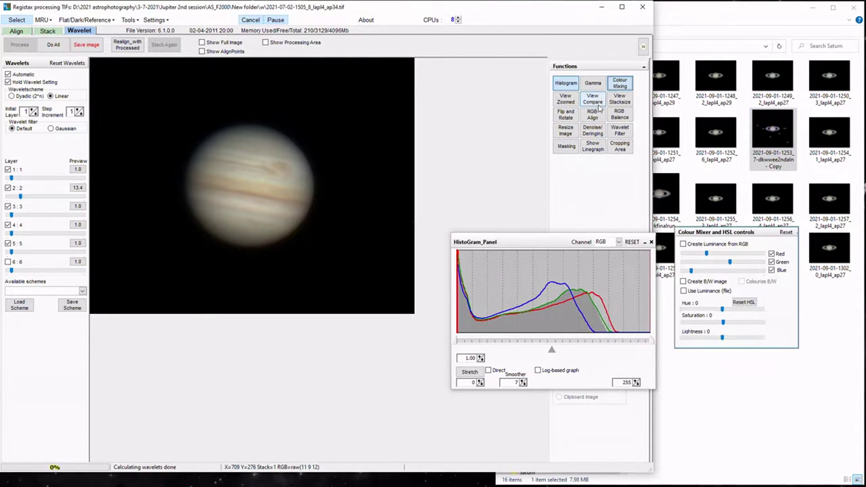
pyautogui.moveTo(744, 235); pyautogui.dragTo(512, 93)
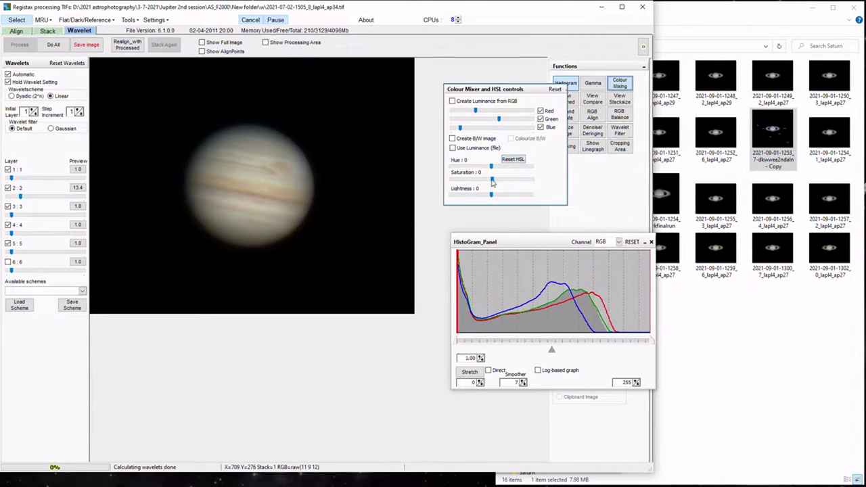
pyautogui.moveTo(493, 183); pyautogui.dragTo(499, 183)
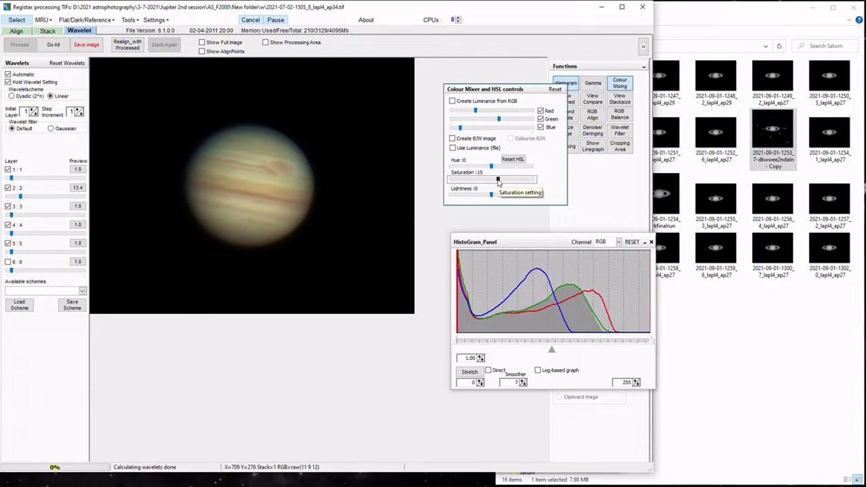
pyautogui.moveTo(497, 182)
pyautogui.mouseDown()
pyautogui.moveTo(471, 180)
pyautogui.moveTo(510, 179)
pyautogui.mouseUp()
pyautogui.click(513, 159)
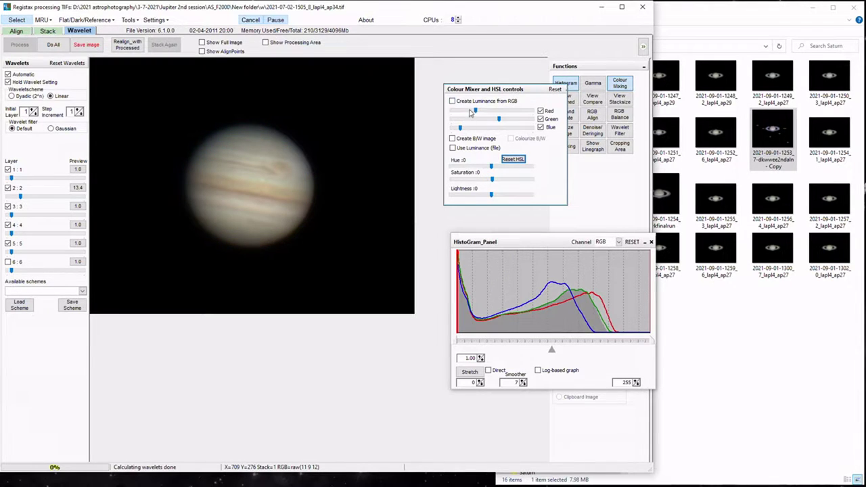
# Try the black-and-white version of the Jupiter image, restore its colour and close the Colour Mixing controls
pyautogui.click(453, 139)
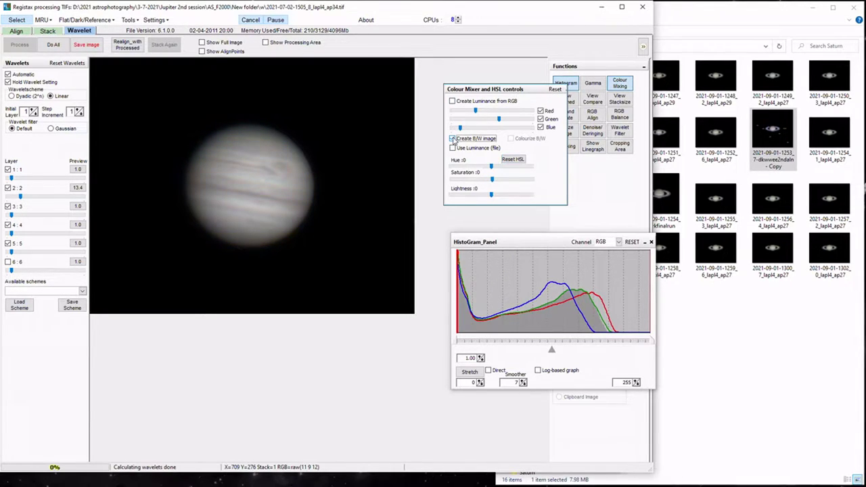
pyautogui.click(452, 139)
pyautogui.click(619, 82)
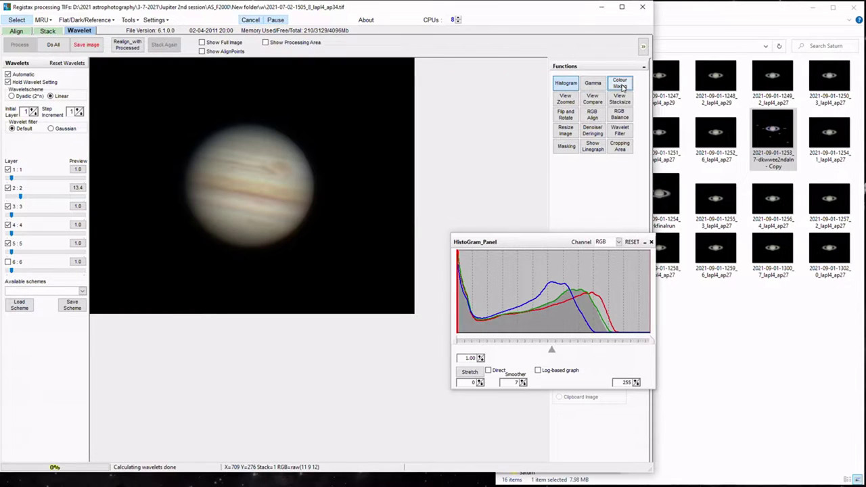
# Show the zoomed view of Jupiter, close the histogram and place the zoom panel beside the image
pyautogui.click(564, 101)
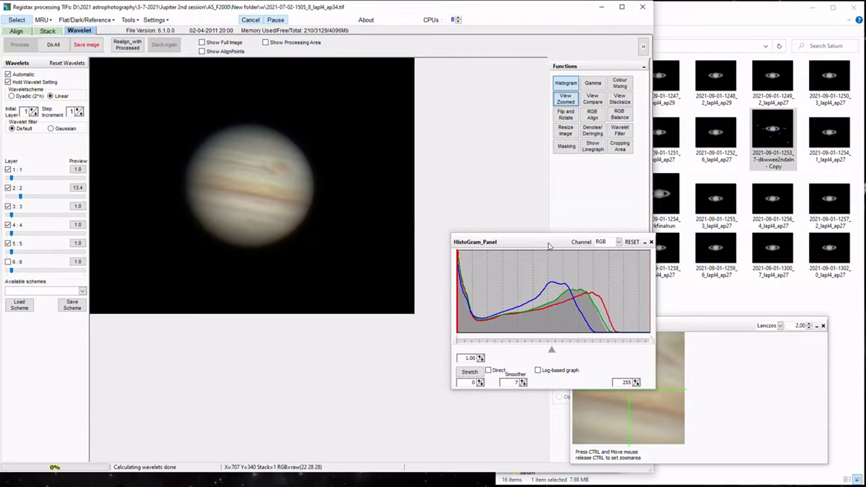
pyautogui.click(651, 242)
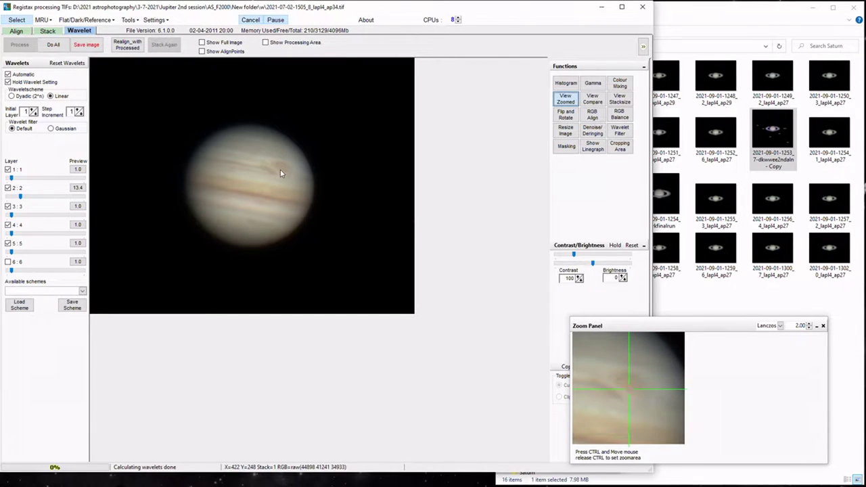
pyautogui.moveTo(651, 322); pyautogui.dragTo(487, 134)
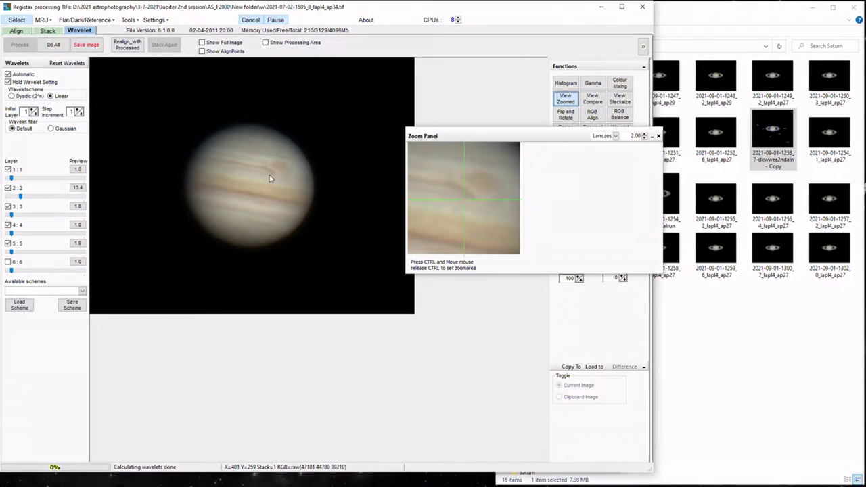
# Try wavelet layer 2 at 39.2 in the zoomed view, set it to 3.6 and close the zoom panel
pyautogui.moveTo(21, 196); pyautogui.dragTo(39, 196)
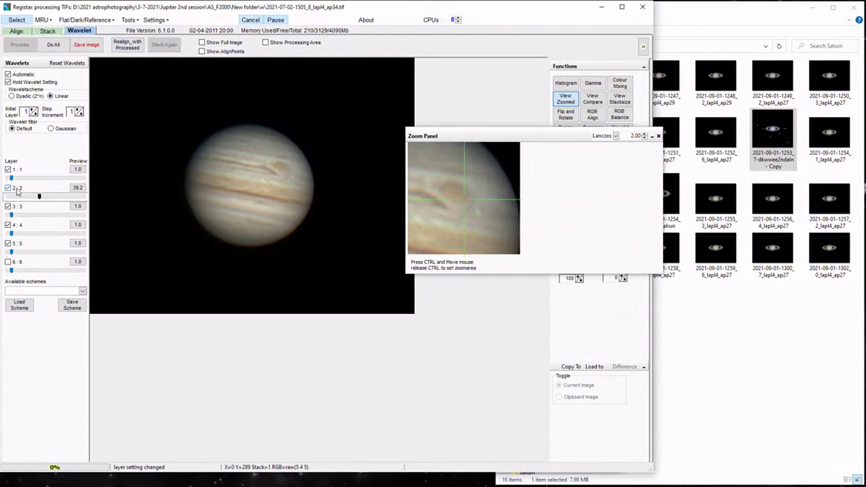
pyautogui.moveTo(40, 196); pyautogui.dragTo(14, 197)
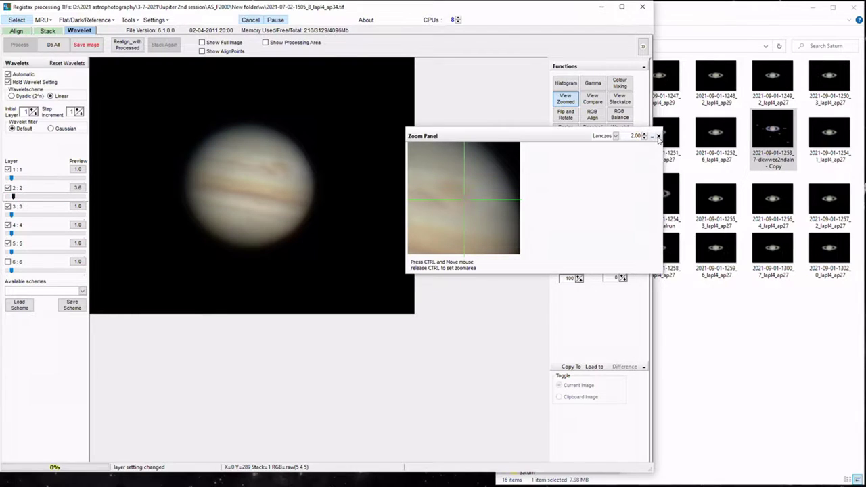
pyautogui.click(657, 136)
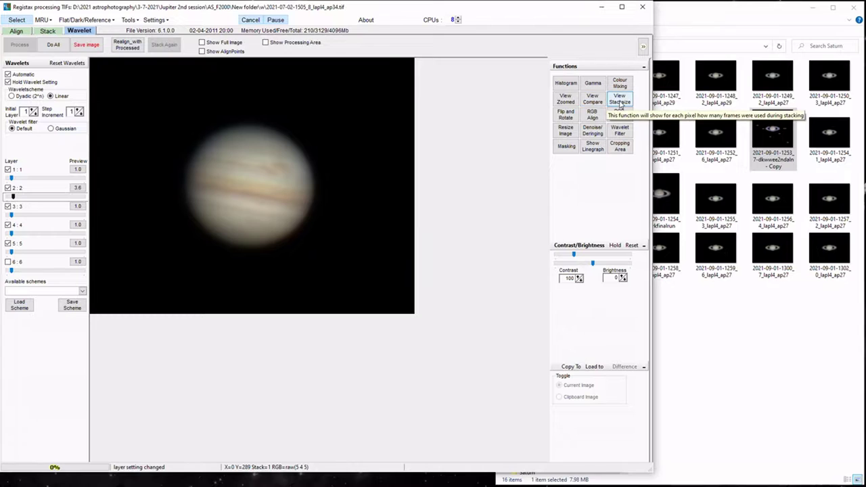
# Open the Flip and Rotate controls beside the image, and try Flip X and Flip Y on Jupiter, switching each off again
pyautogui.click(565, 114)
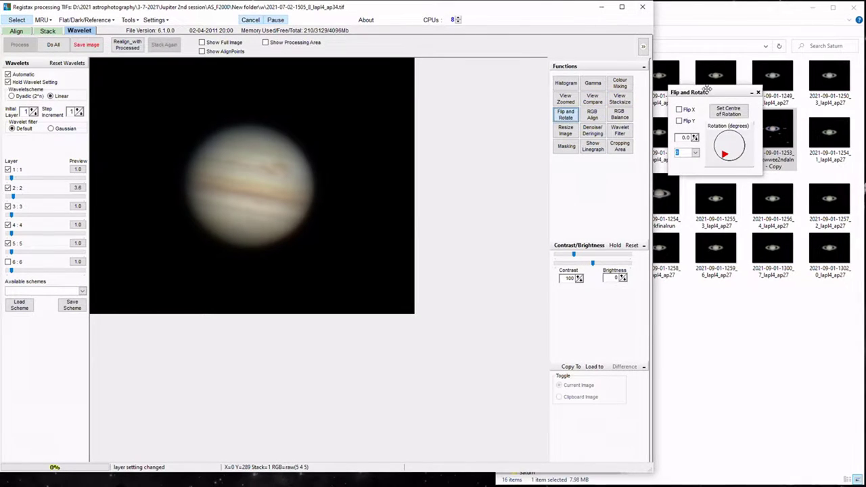
pyautogui.moveTo(706, 92); pyautogui.dragTo(487, 107)
pyautogui.click(460, 126)
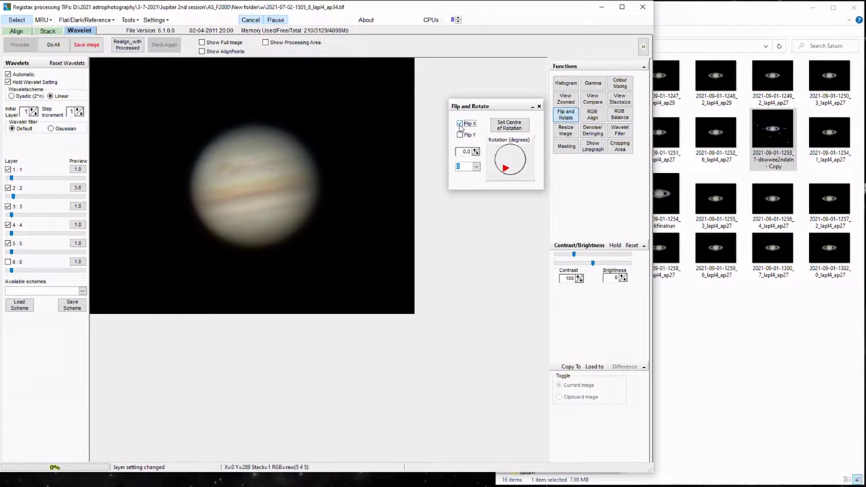
pyautogui.click(459, 127)
pyautogui.click(459, 136)
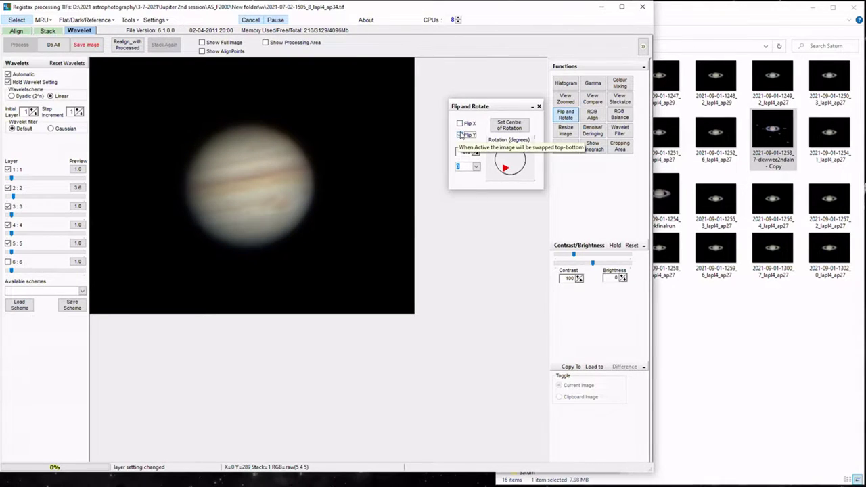
pyautogui.click(460, 135)
pyautogui.click(459, 124)
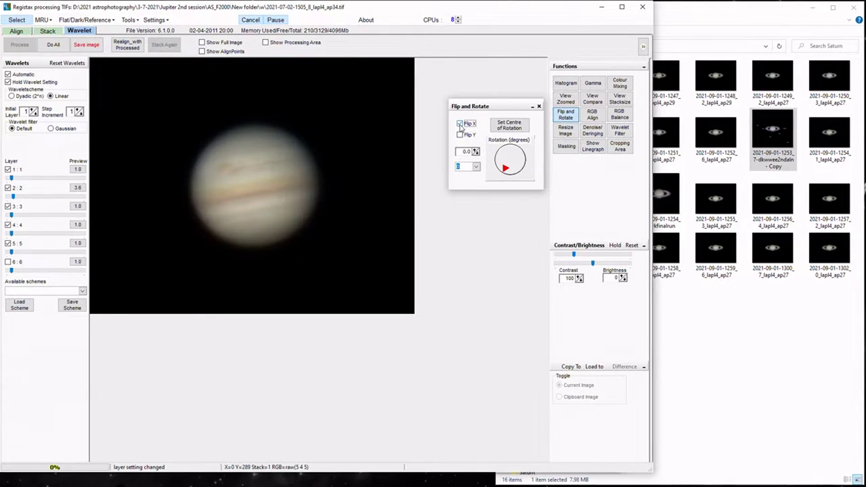
pyautogui.click(460, 125)
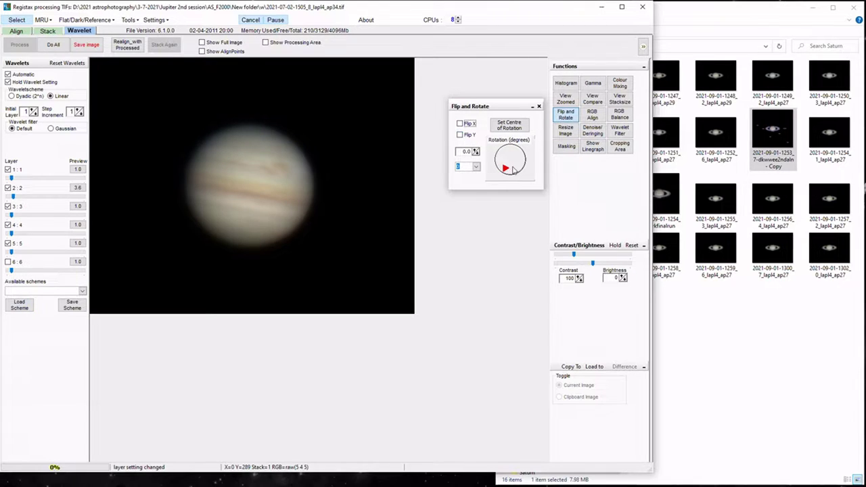
# Rotate the Jupiter image by 45.1 degrees, check it with the Flip and Rotate controls closed, and reopen them
pyautogui.moveTo(507, 169)
pyautogui.mouseDown()
pyautogui.moveTo(493, 161)
pyautogui.moveTo(501, 171)
pyautogui.mouseUp()
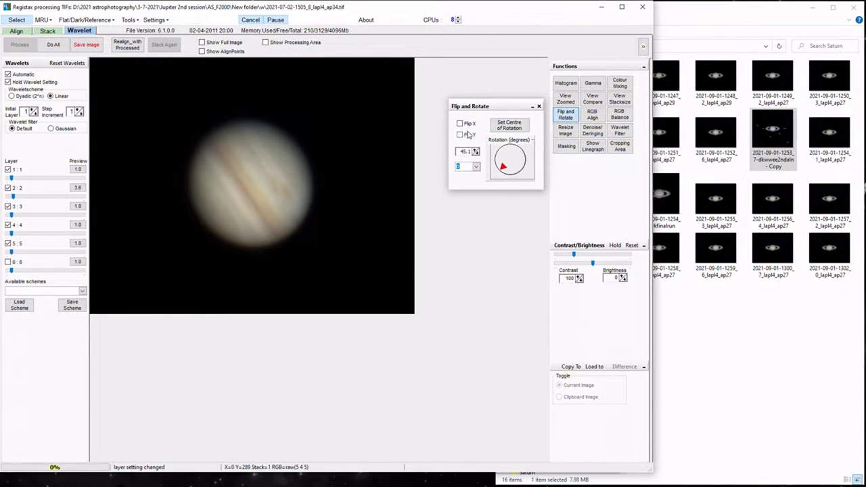
pyautogui.click(539, 106)
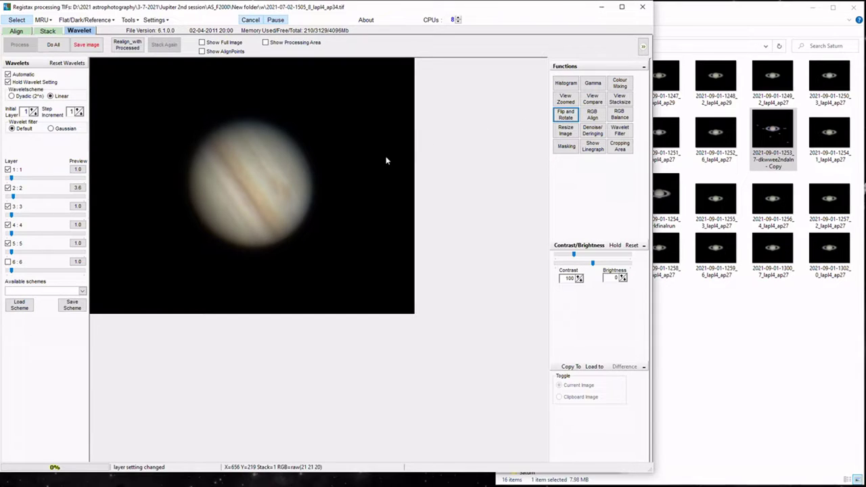
pyautogui.click(565, 115)
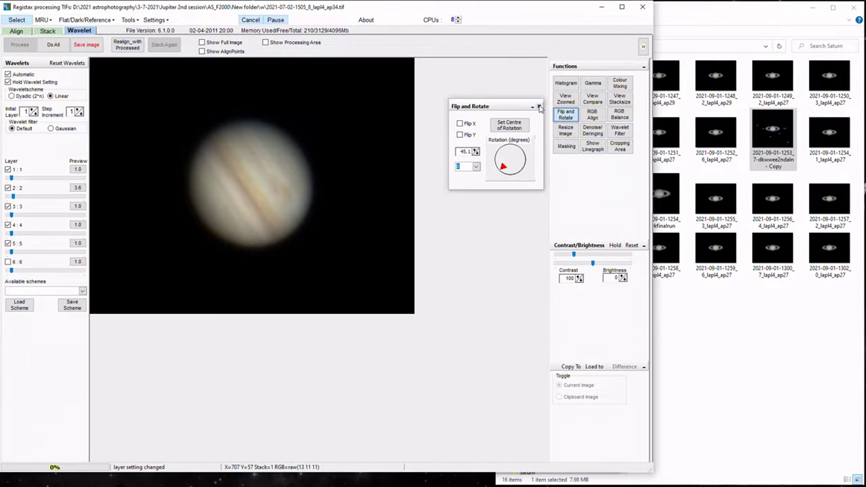
pyautogui.click(538, 106)
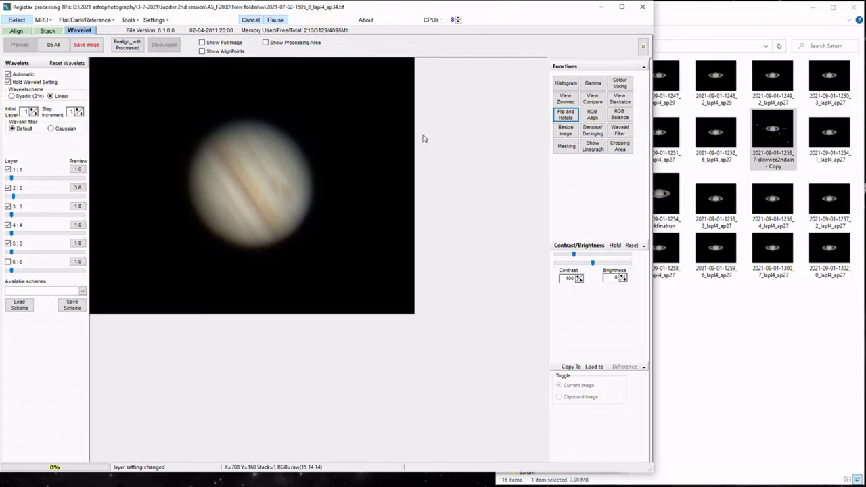
pyautogui.click(566, 114)
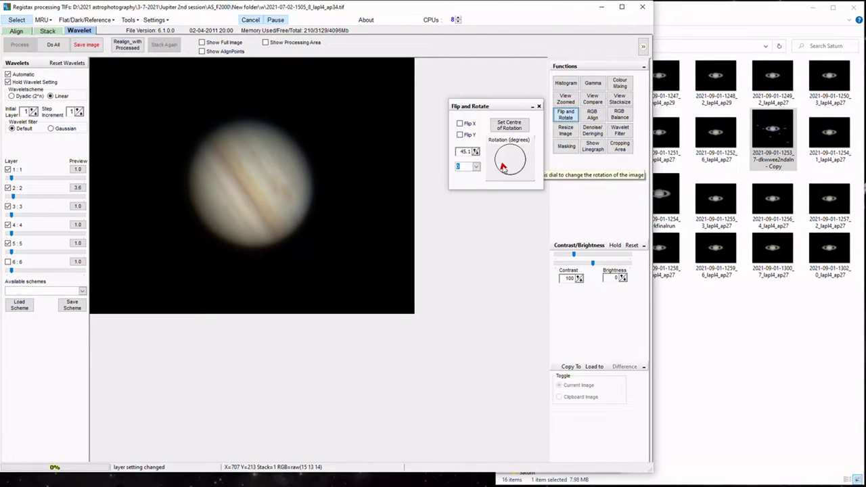
# Return the Jupiter image's rotation to 0.0 degrees and close the Flip and Rotate controls
pyautogui.moveTo(502, 168); pyautogui.dragTo(507, 169)
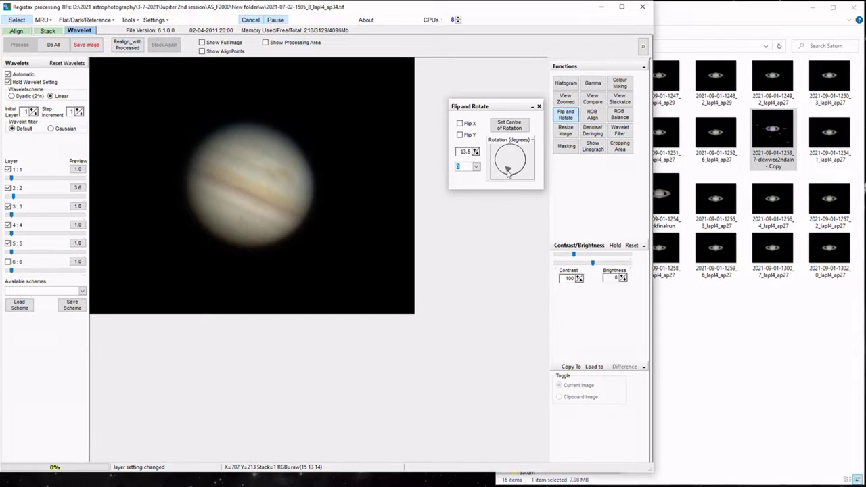
pyautogui.click(510, 126)
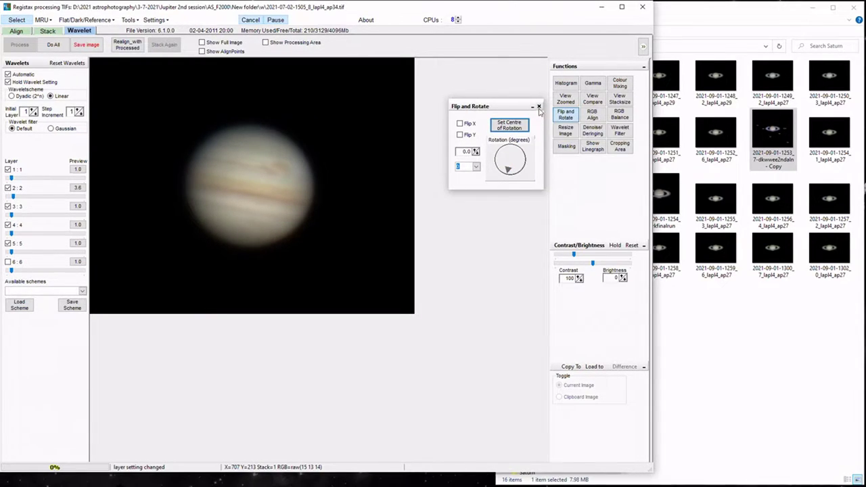
pyautogui.click(538, 107)
# Open the RGB alignment tool, place it clear of the image, and size the align area around Jupiter to about 322 by 294
pyautogui.click(591, 115)
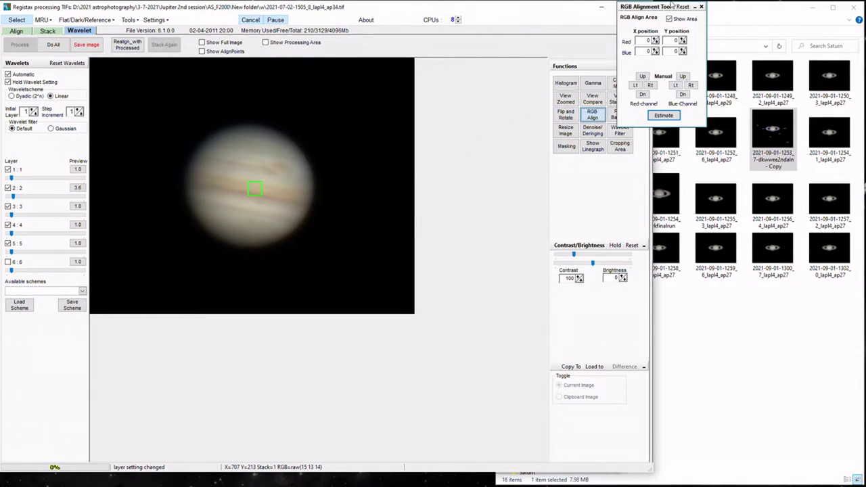
pyautogui.moveTo(664, 6); pyautogui.dragTo(622, 48)
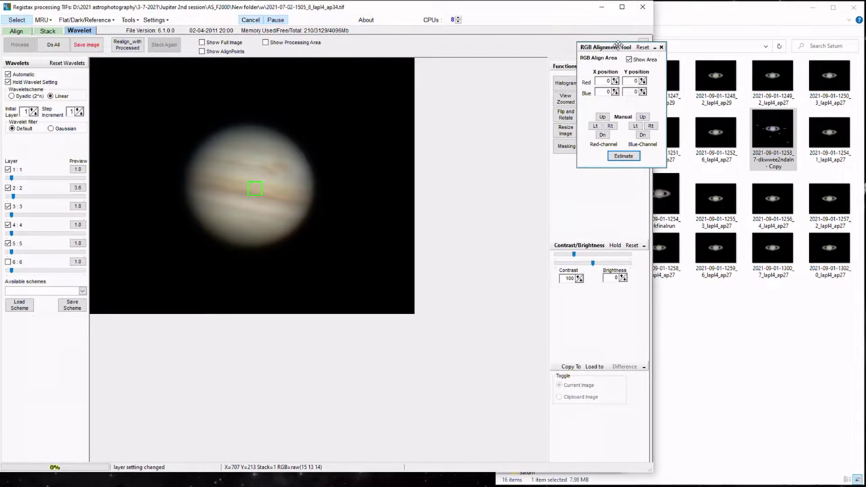
pyautogui.moveTo(615, 50); pyautogui.dragTo(579, 45)
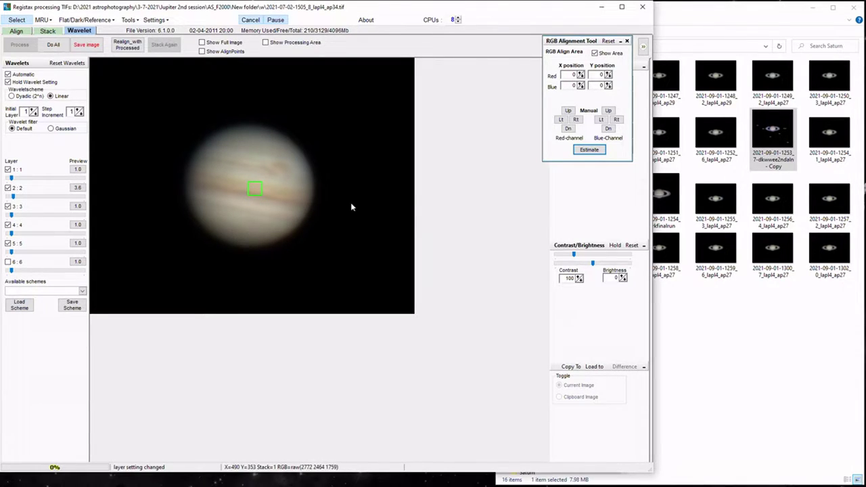
pyautogui.moveTo(263, 196); pyautogui.dragTo(179, 123)
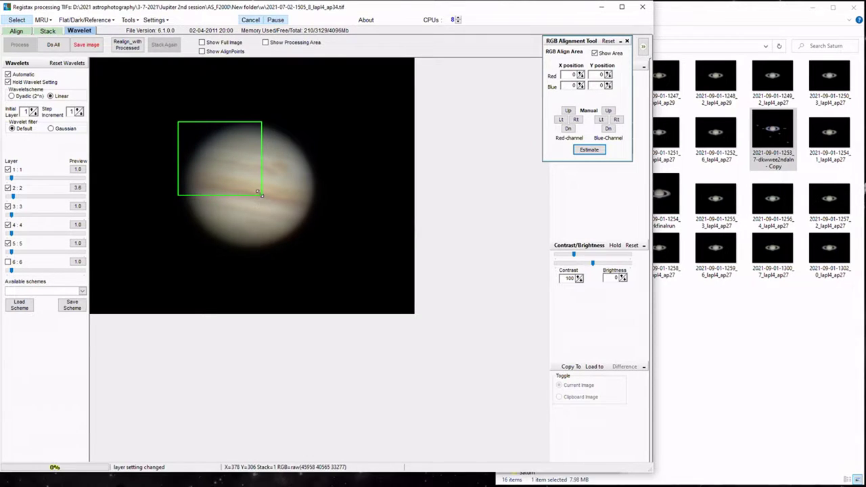
pyautogui.moveTo(258, 193); pyautogui.dragTo(323, 254)
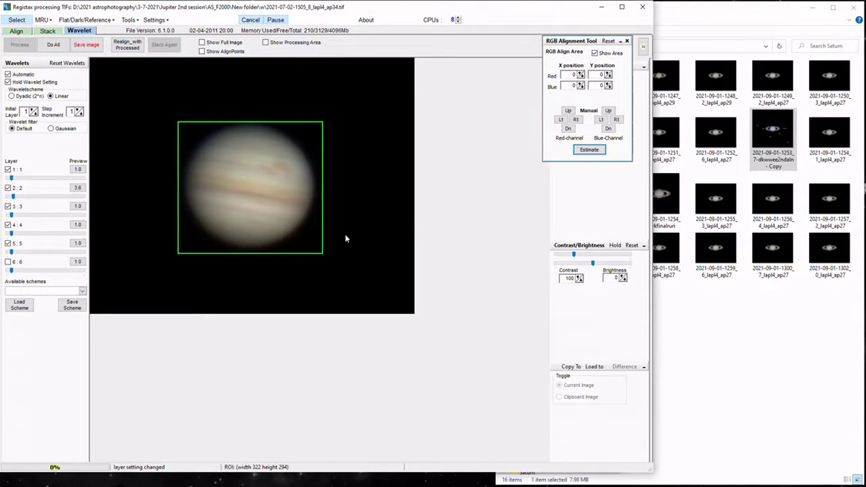
# Try the automatic RGB alignment estimate on Jupiter, reset the channel shifts and close the alignment tool
pyautogui.click(587, 151)
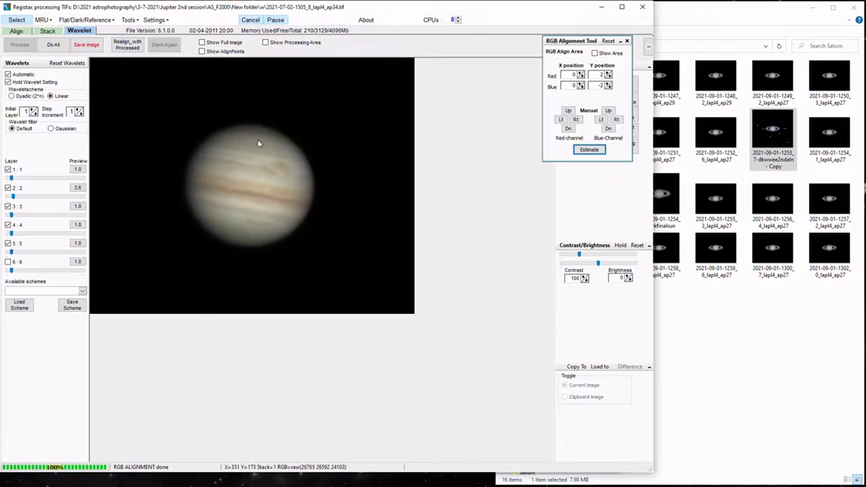
pyautogui.click(574, 150)
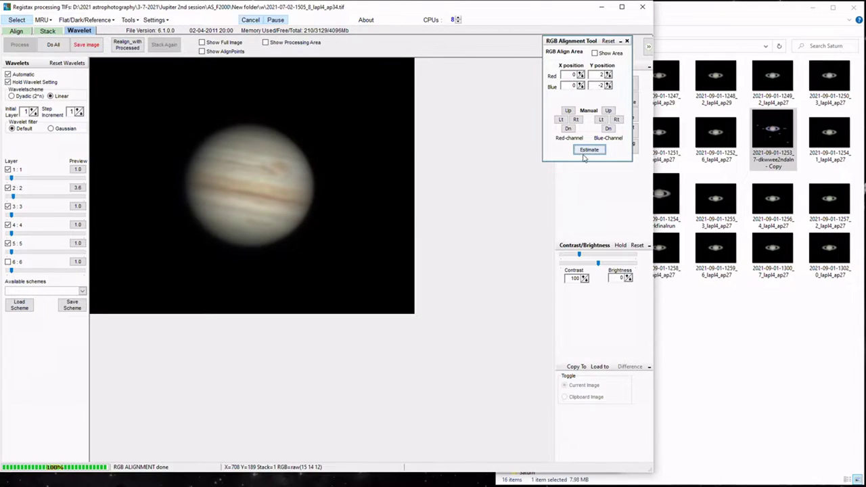
pyautogui.click(607, 41)
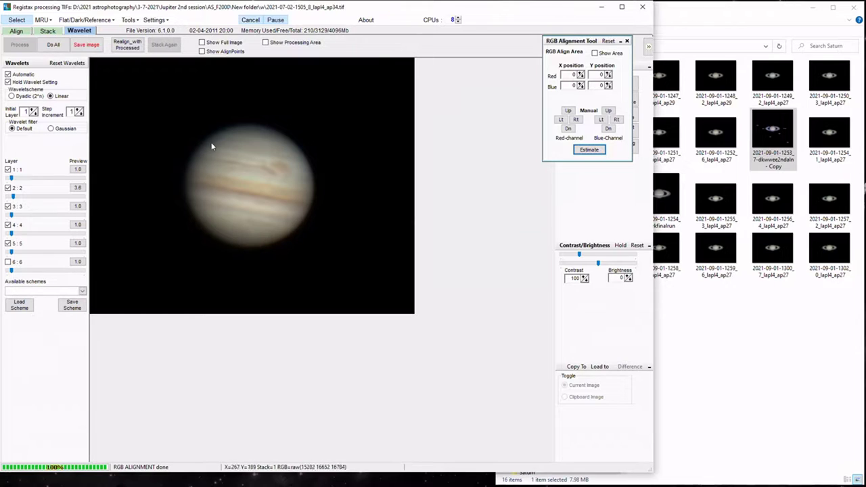
pyautogui.click(626, 41)
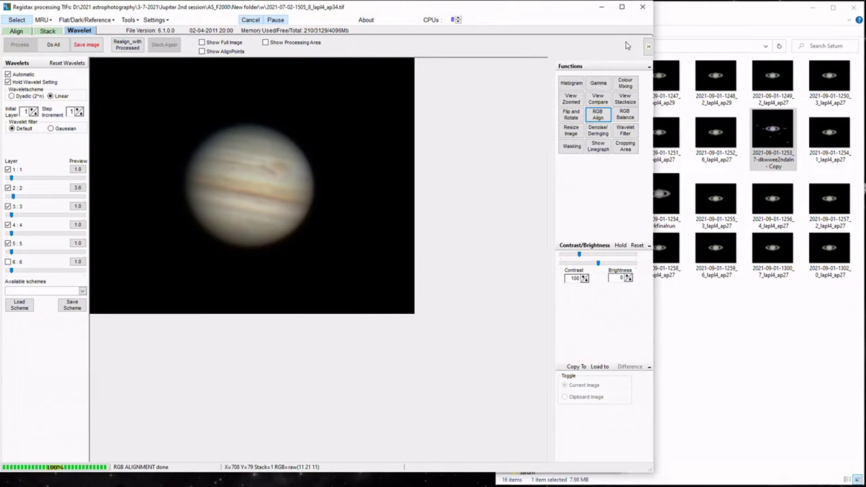
# Place the RGB Balance panel beside the image, try Autobalance on Jupiter, reset the colour weights and close the panel
pyautogui.click(625, 115)
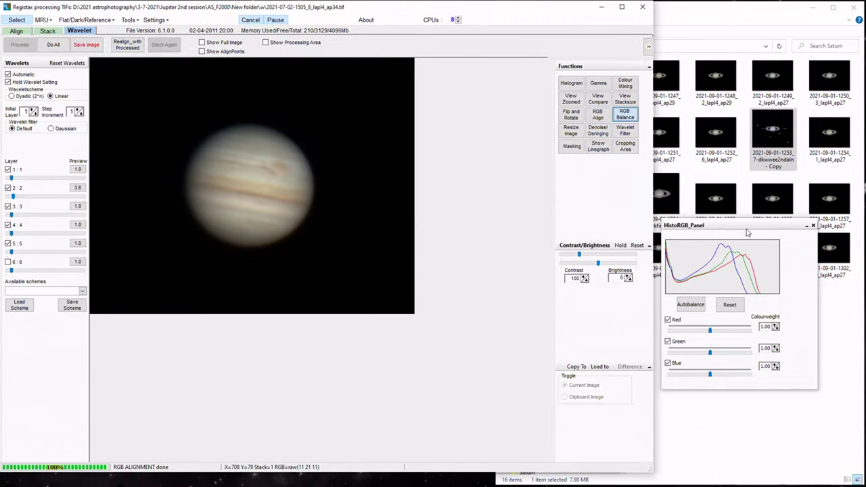
pyautogui.moveTo(747, 226); pyautogui.dragTo(539, 208)
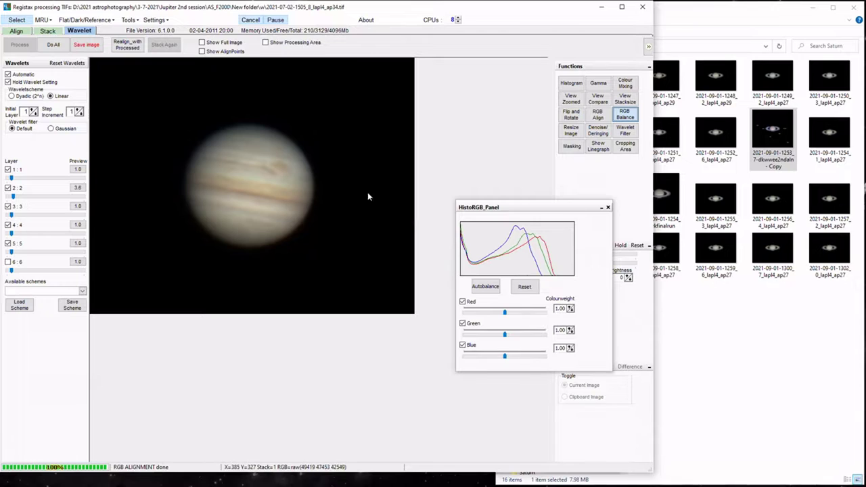
pyautogui.moveTo(549, 210); pyautogui.dragTo(536, 182)
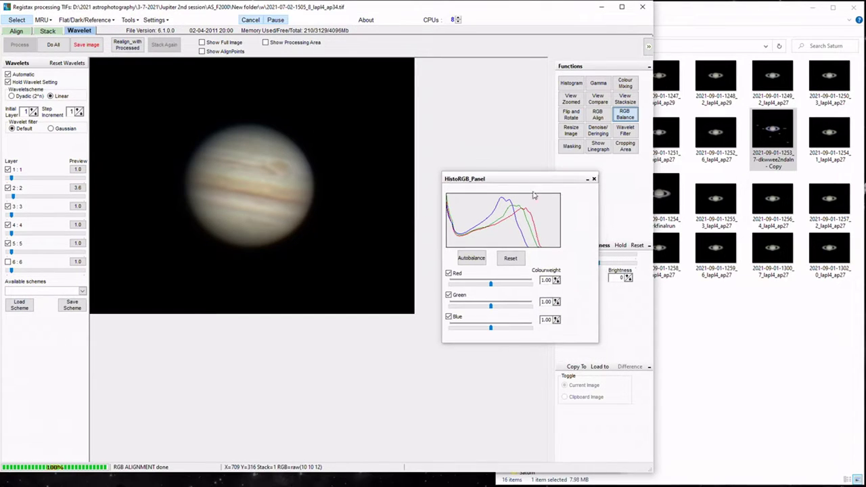
pyautogui.click(472, 257)
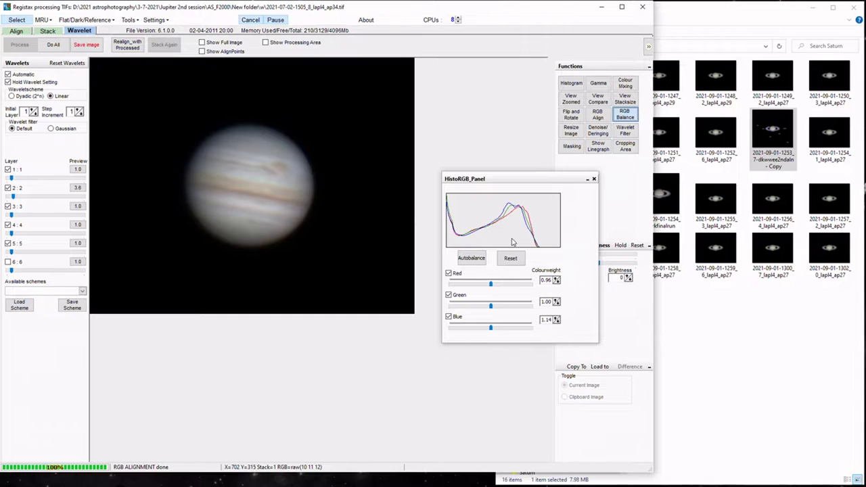
pyautogui.click(511, 259)
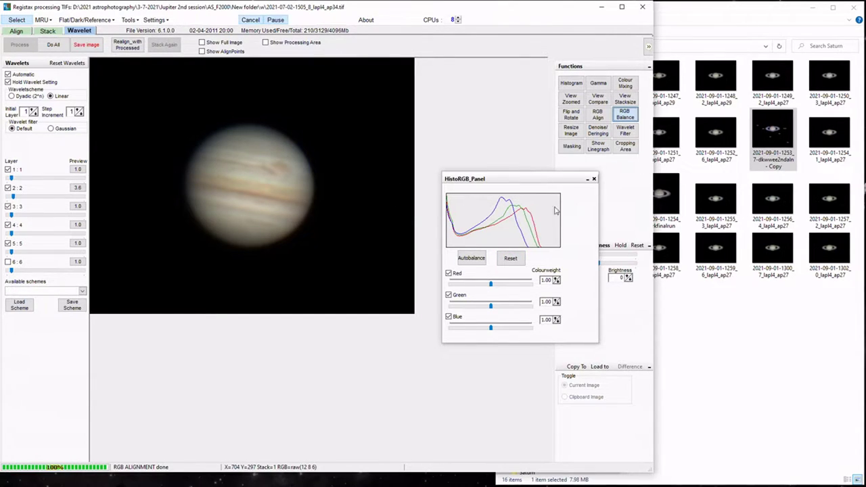
pyautogui.click(594, 178)
# Open the Resize Image function and resize the Jupiter image with a ratio of 99%
pyautogui.click(571, 130)
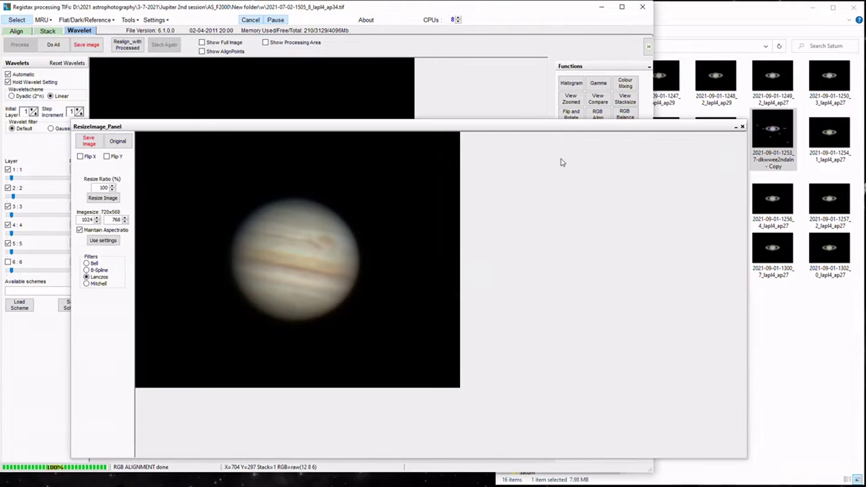
pyautogui.doubleClick(105, 187)
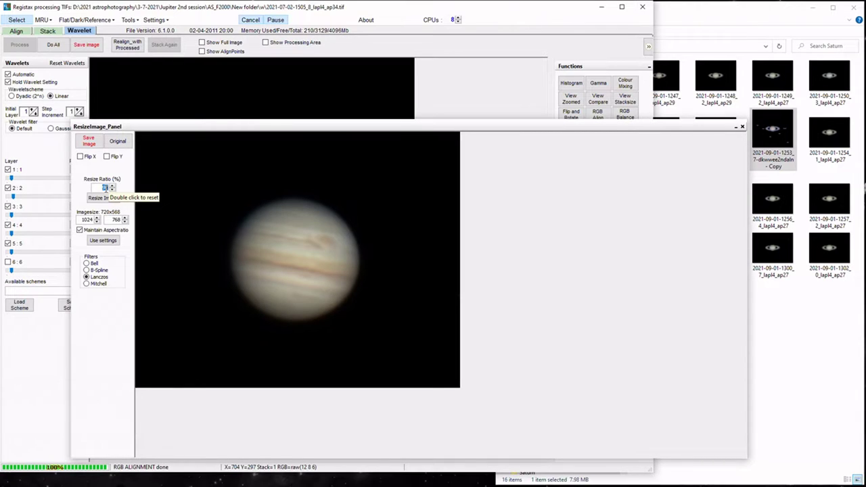
pyautogui.write('99')
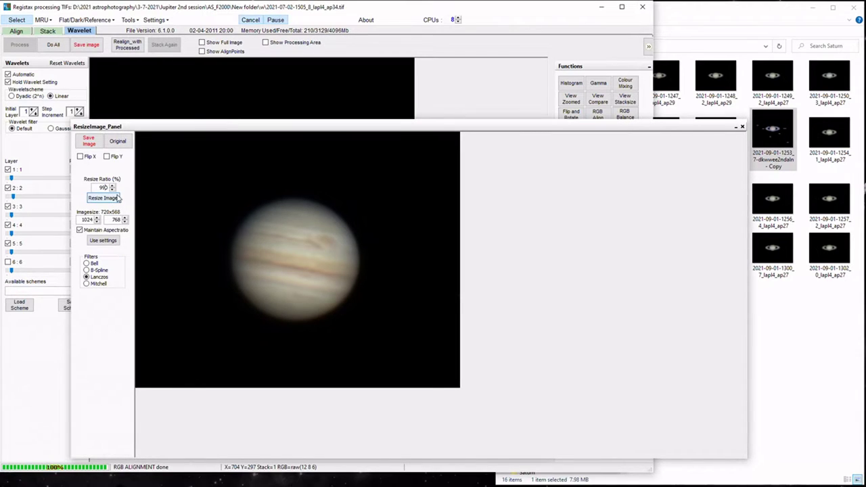
pyautogui.press('BackSpace')
pyautogui.write('5')
pyautogui.click(110, 198)
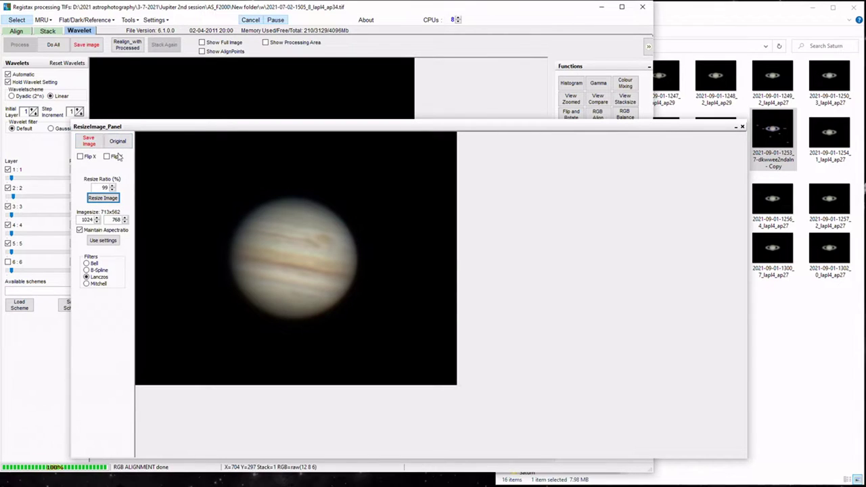
# Resize the Jupiter image back to a ratio of 100% and close the resize panel
pyautogui.click(112, 185)
pyautogui.click(102, 197)
pyautogui.click(103, 198)
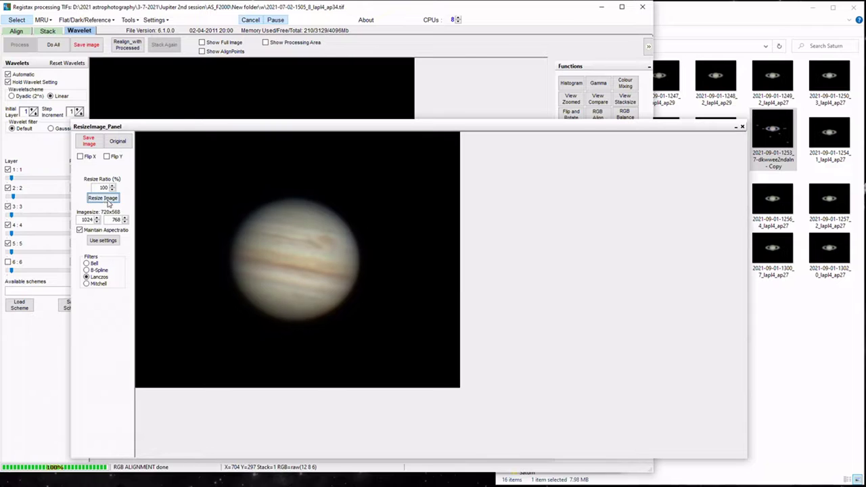
pyautogui.click(741, 128)
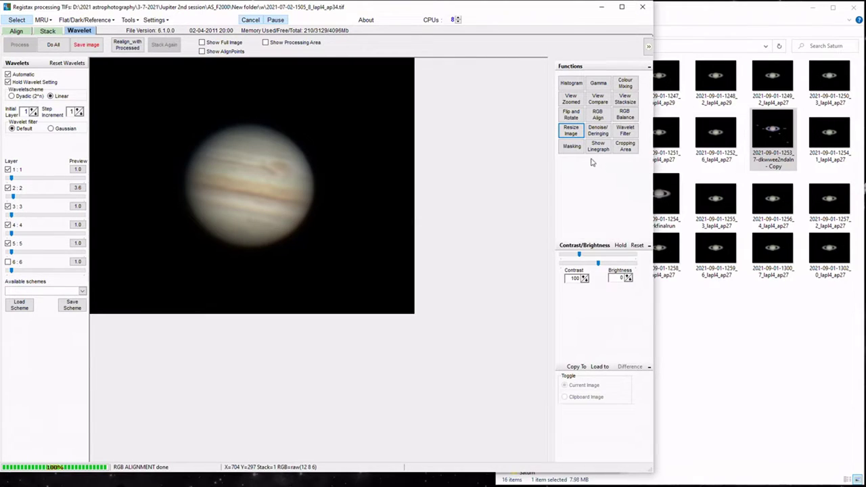
# Open the Denoise/Deringing controls beside the image and raise wavelet layer 2 to 79.1
pyautogui.click(597, 130)
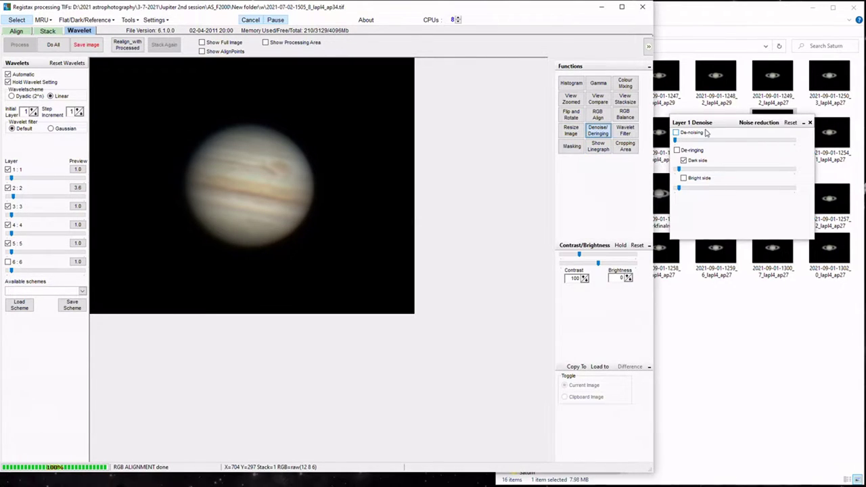
pyautogui.moveTo(716, 124); pyautogui.dragTo(684, 189)
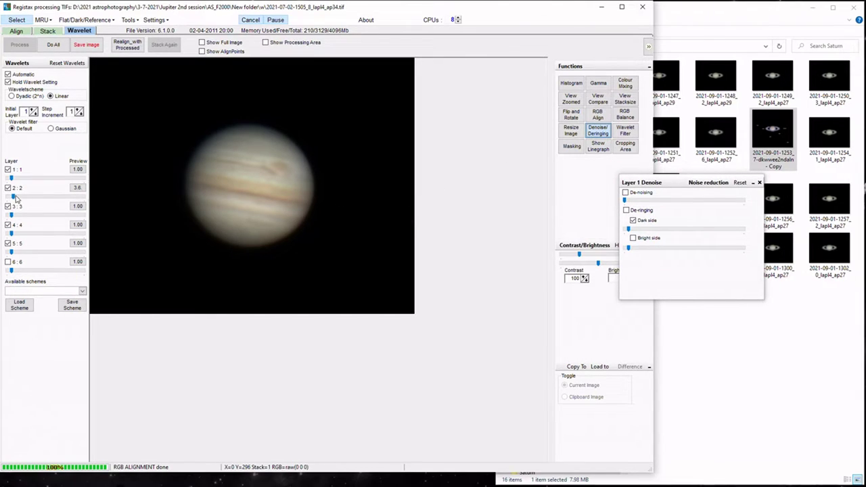
pyautogui.moveTo(14, 197); pyautogui.dragTo(68, 196)
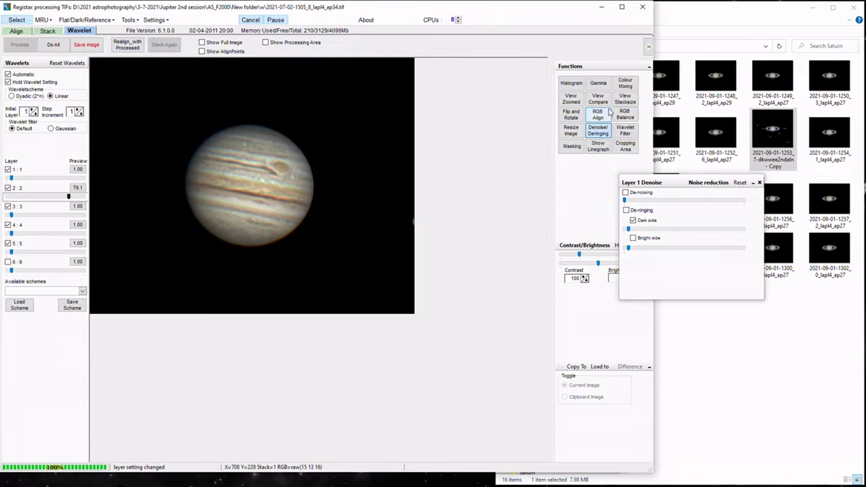
# Reopen RGB Align, enclose the sharpened Jupiter in the align area and estimate the red and blue channel shifts
pyautogui.click(590, 119)
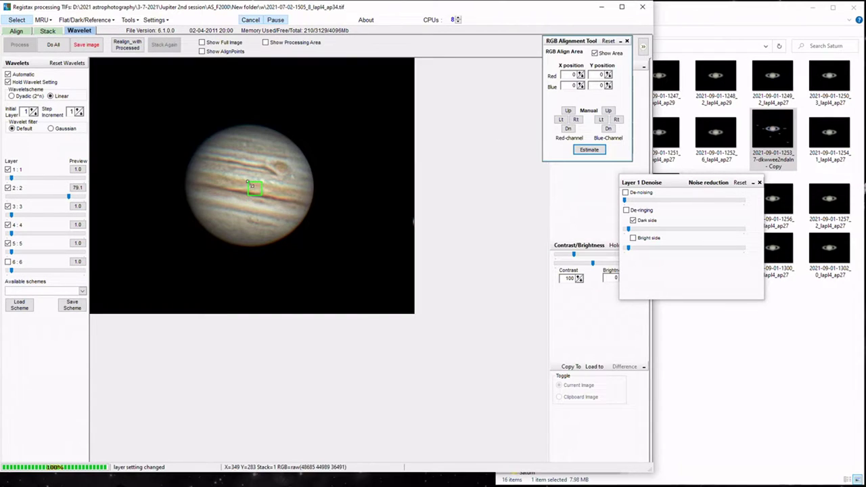
pyautogui.moveTo(181, 119); pyautogui.dragTo(323, 258)
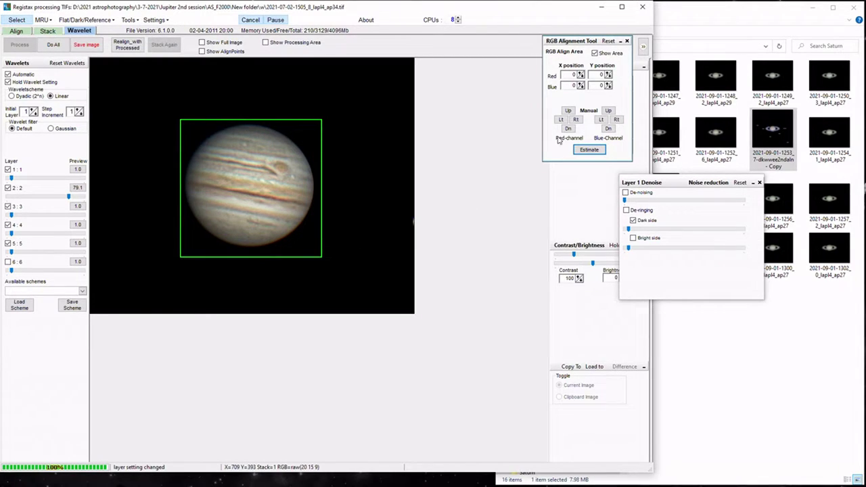
pyautogui.click(589, 149)
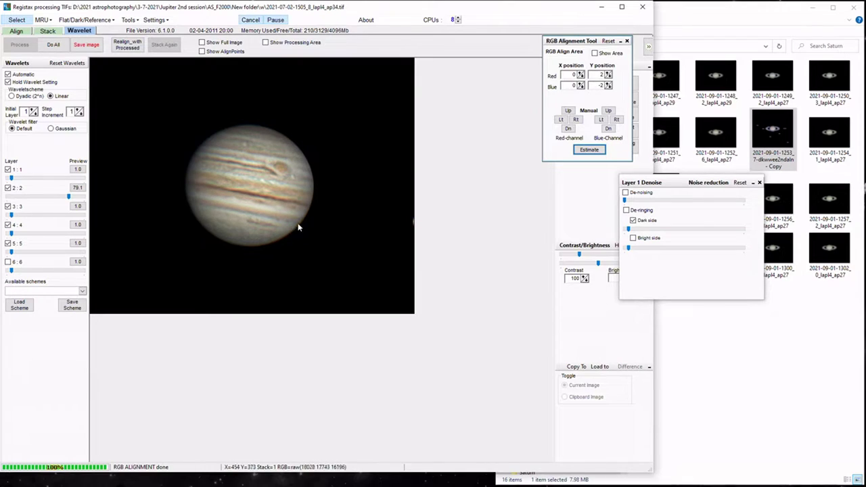
# Manually shift the red channel up to a Y position of 10
pyautogui.click(568, 111)
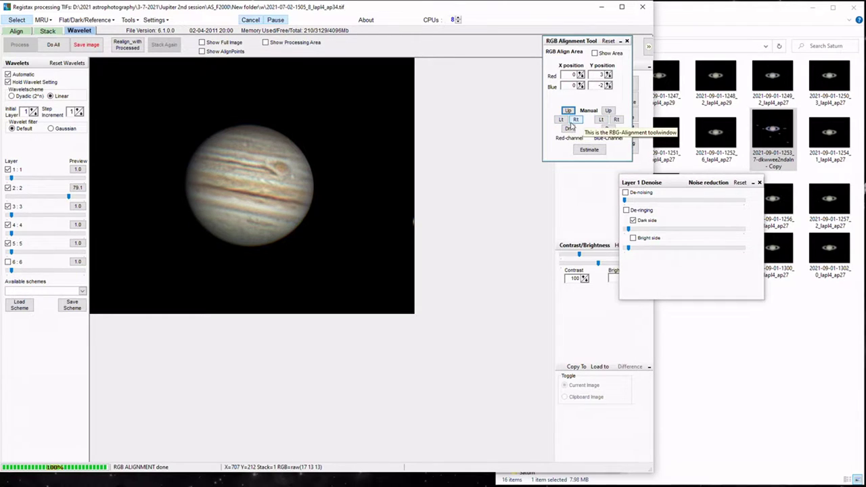
pyautogui.click(568, 110)
pyautogui.doubleClick(567, 110)
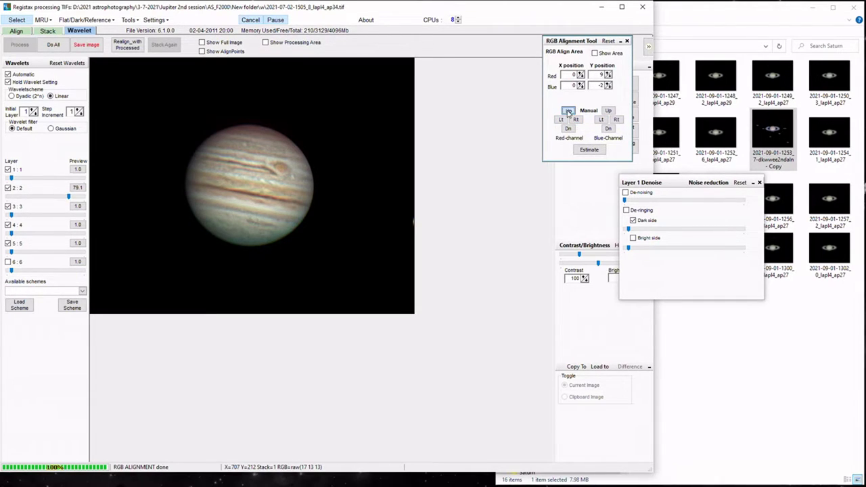
pyautogui.doubleClick(568, 110)
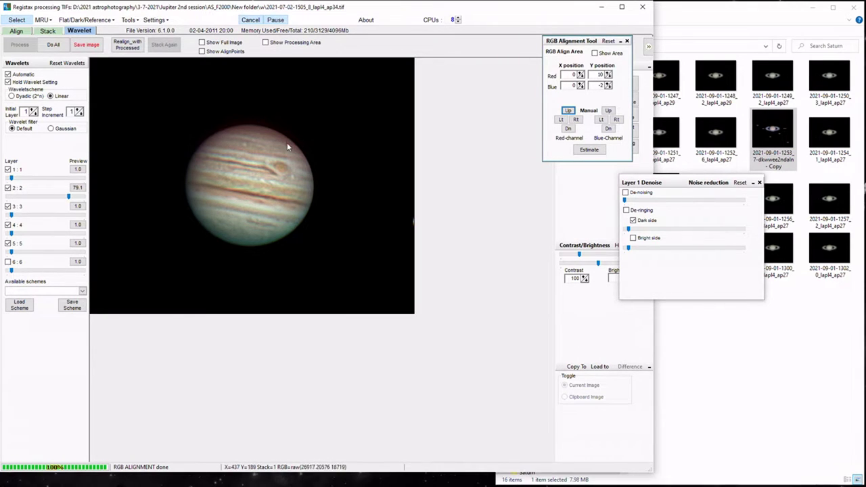
# Shift the red channel back down to a Y position of 3, reset all channel shifts and close the alignment tool
pyautogui.click(567, 128)
pyautogui.doubleClick(567, 128)
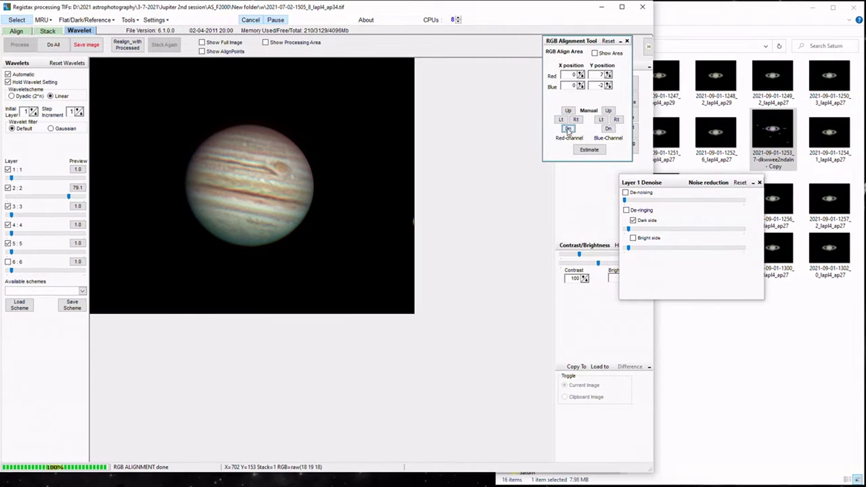
pyautogui.click(568, 129)
pyautogui.click(569, 130)
pyautogui.click(568, 129)
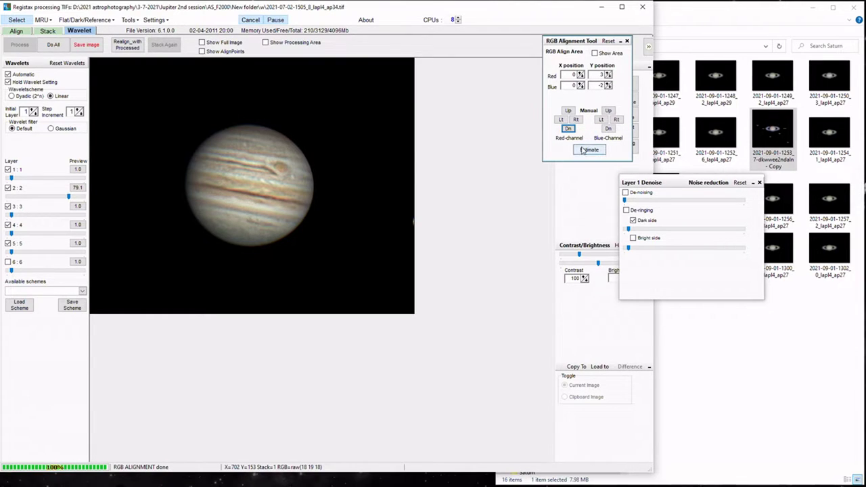
pyautogui.click(608, 41)
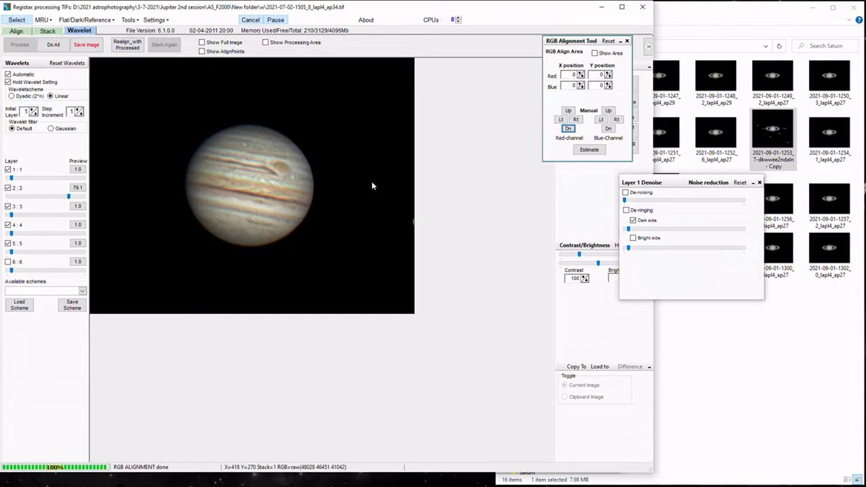
pyautogui.click(626, 41)
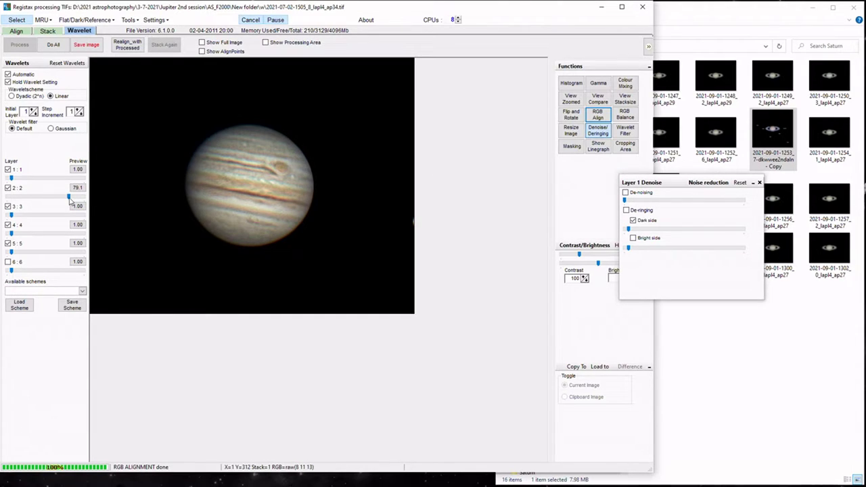
# Raise wavelet layer 2 to 90.2 and enable de-ringing for layer 1 on the bright side only
pyautogui.moveTo(69, 196); pyautogui.dragTo(76, 196)
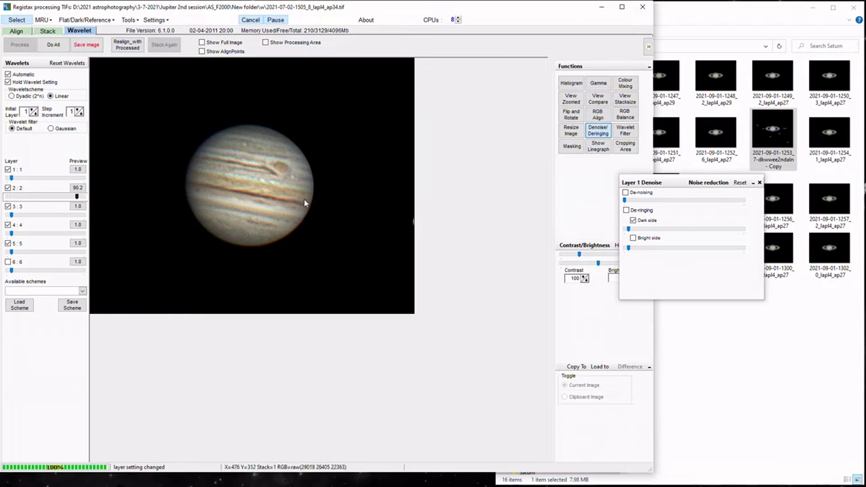
pyautogui.moveTo(673, 183); pyautogui.dragTo(544, 169)
pyautogui.click(496, 196)
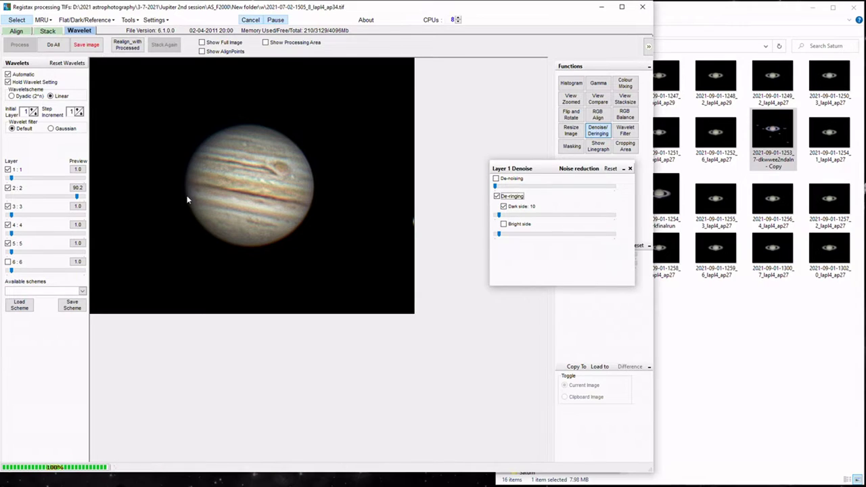
pyautogui.click(501, 206)
pyautogui.click(503, 224)
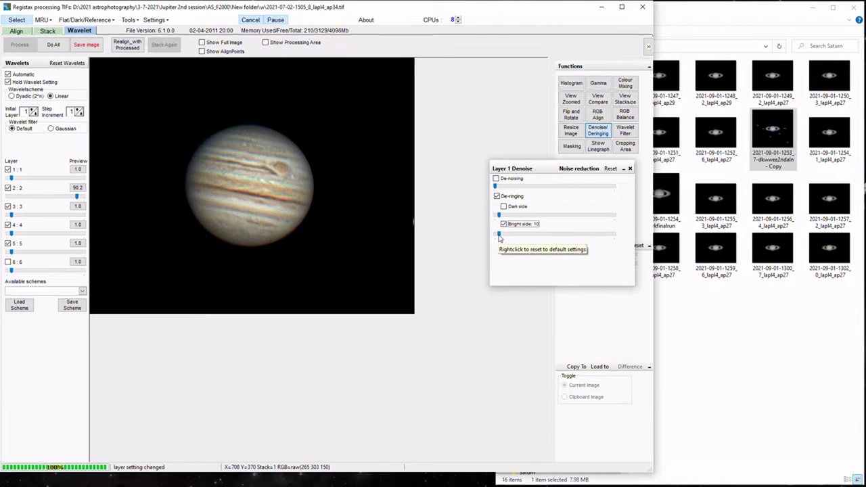
# Try bright-side de-ringing strengths of 110 and higher, and reduce the strength to 15
pyautogui.moveTo(499, 236); pyautogui.dragTo(539, 236)
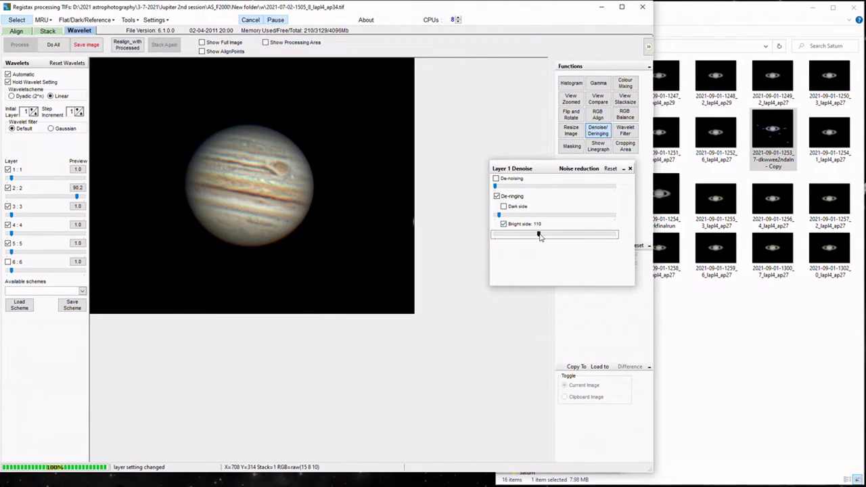
pyautogui.moveTo(539, 237); pyautogui.dragTo(572, 236)
pyautogui.moveTo(572, 237); pyautogui.dragTo(500, 234)
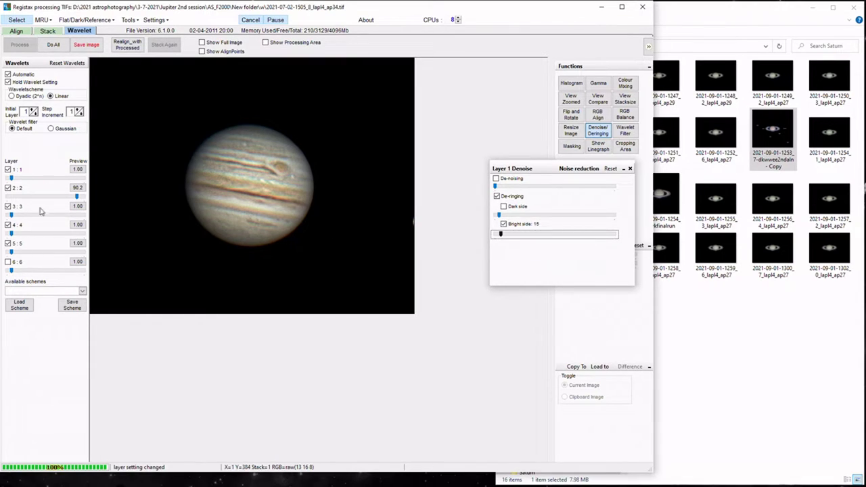
# Raise wavelet layer 3 to 39.2, switch off de-ringing including its bright side, and close the Denoise controls
pyautogui.moveTo(11, 215); pyautogui.dragTo(38, 215)
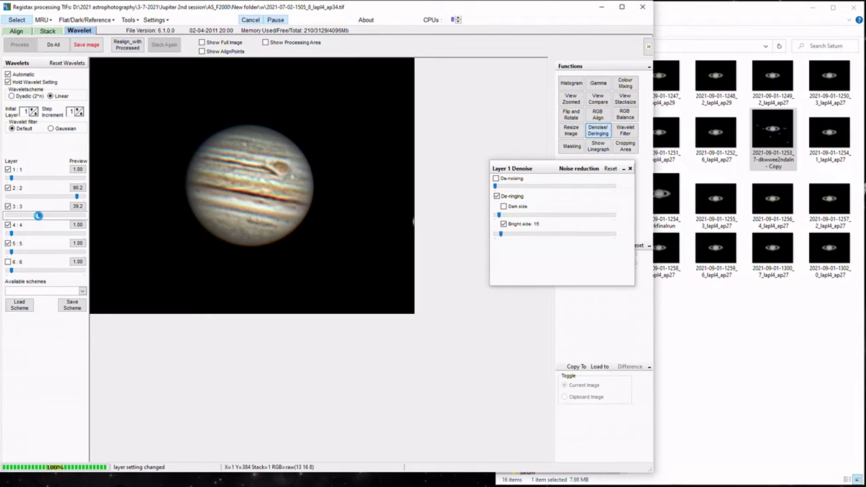
pyautogui.click(504, 225)
pyautogui.click(503, 224)
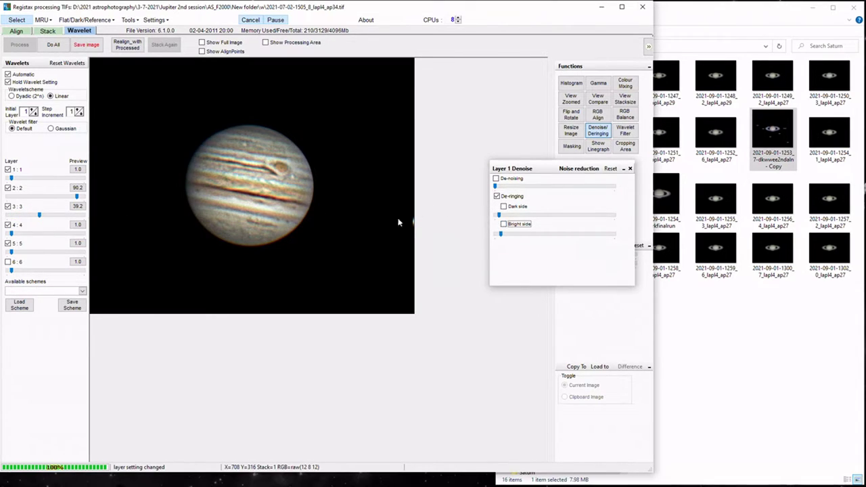
pyautogui.click(497, 197)
pyautogui.click(629, 169)
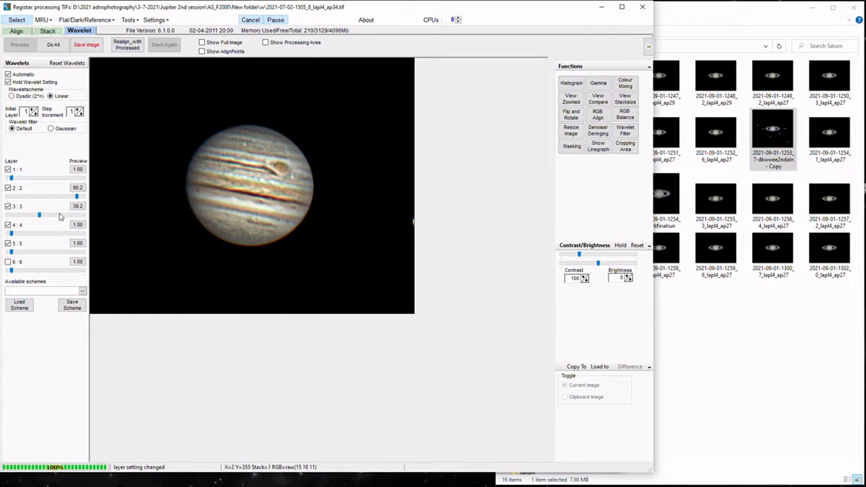
# Reset all wavelet layers and keep the step increment at 1
pyautogui.click(68, 64)
pyautogui.click(79, 114)
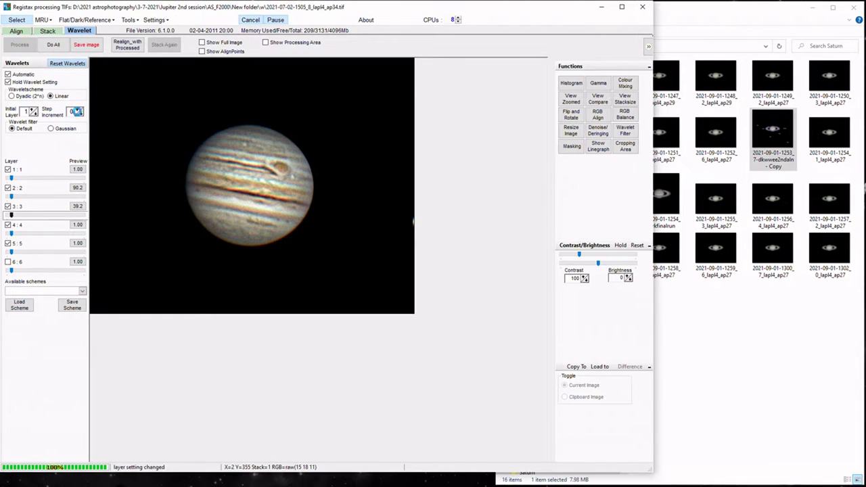
pyautogui.click(79, 110)
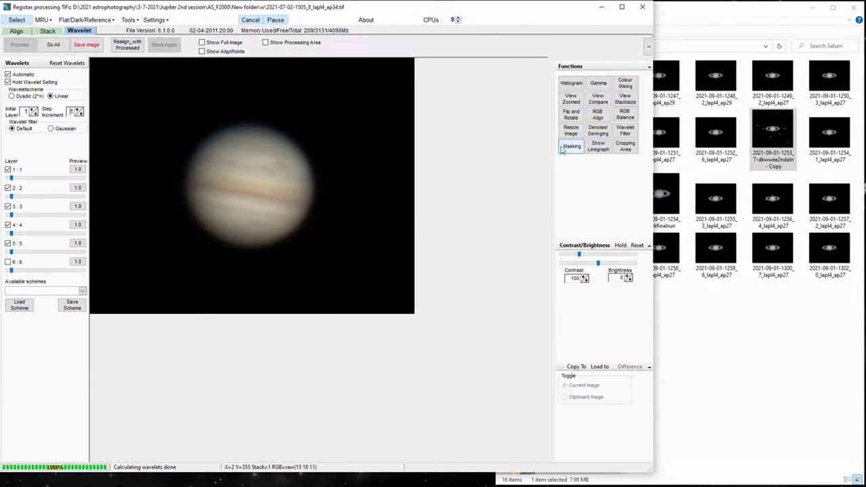
# Show the cropping area frame on the Jupiter image and hide it again
pyautogui.click(623, 147)
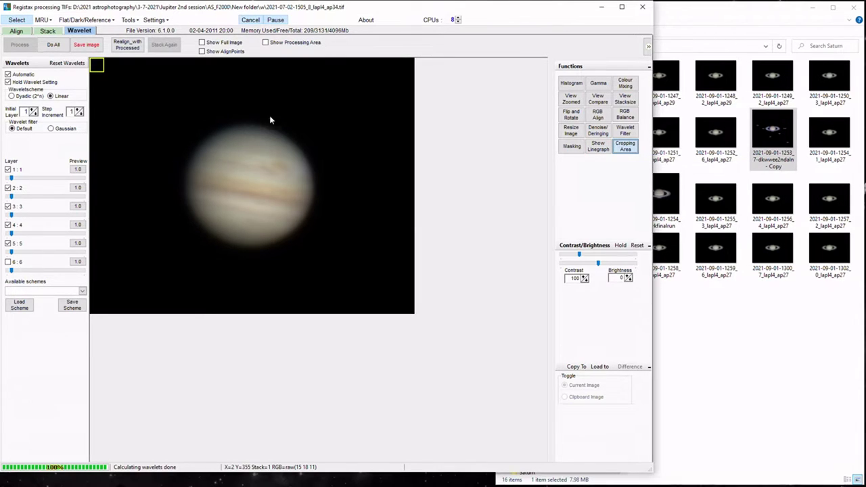
pyautogui.click(625, 147)
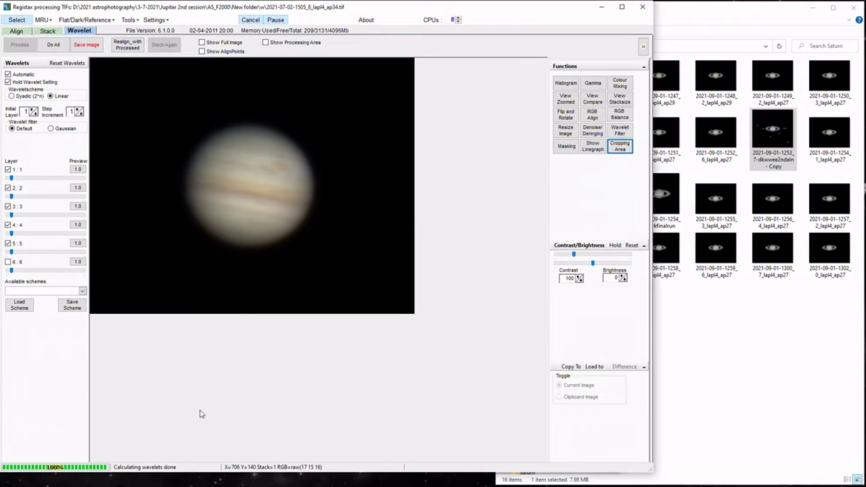
# Raise the image contrast gradually to 110
pyautogui.click(579, 276)
pyautogui.click(578, 276)
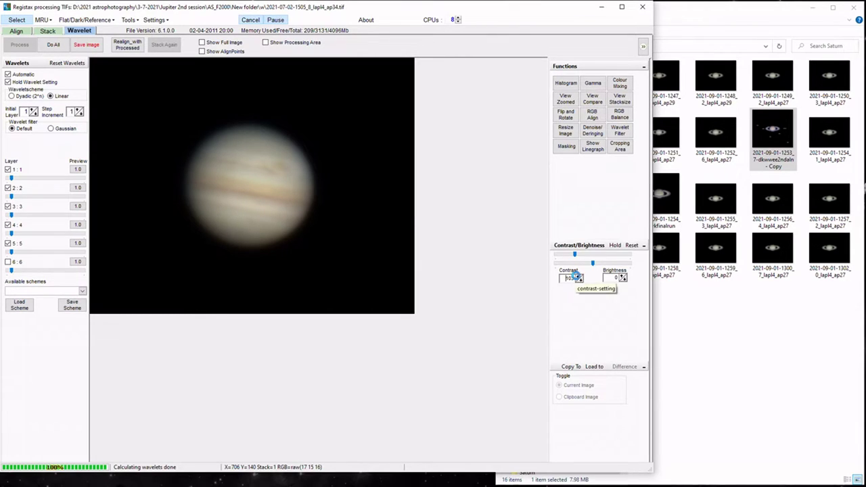
pyautogui.click(578, 276)
pyautogui.click(579, 277)
pyautogui.click(578, 277)
pyautogui.click(578, 278)
pyautogui.click(579, 277)
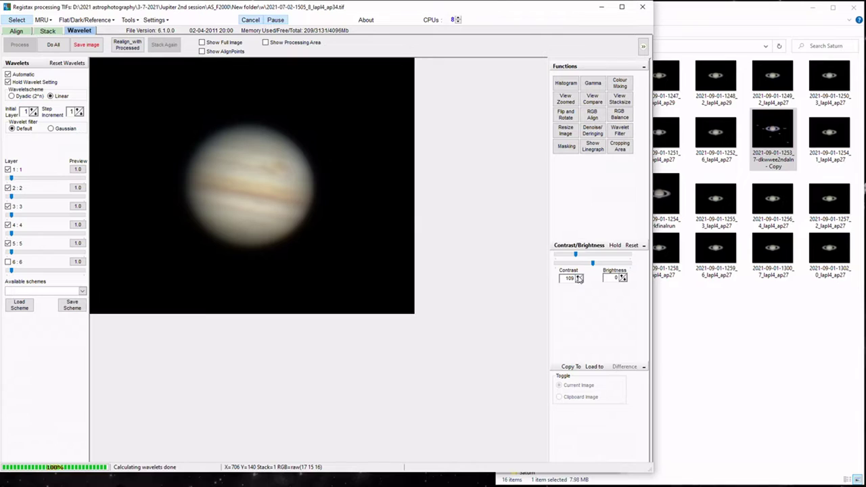
pyautogui.click(578, 277)
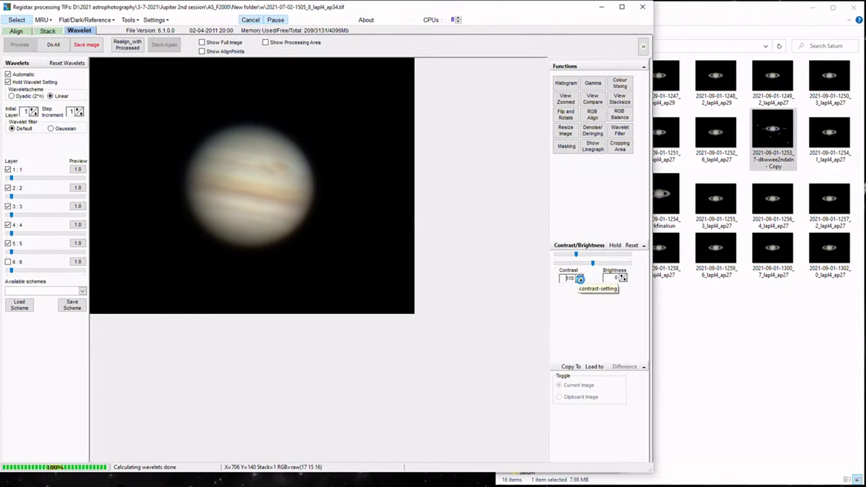
# Lower the image contrast back to 100
pyautogui.click(579, 280)
pyautogui.click(579, 280)
pyautogui.click(579, 280)
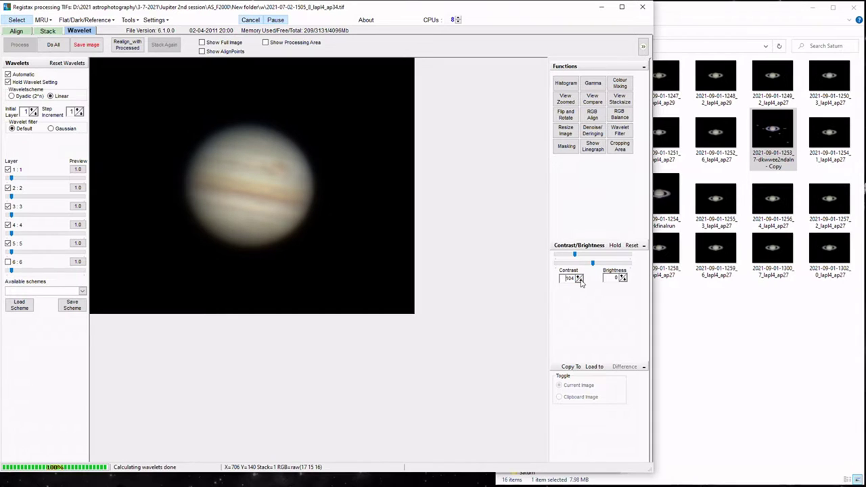
pyautogui.click(579, 280)
pyautogui.click(580, 280)
pyautogui.click(579, 280)
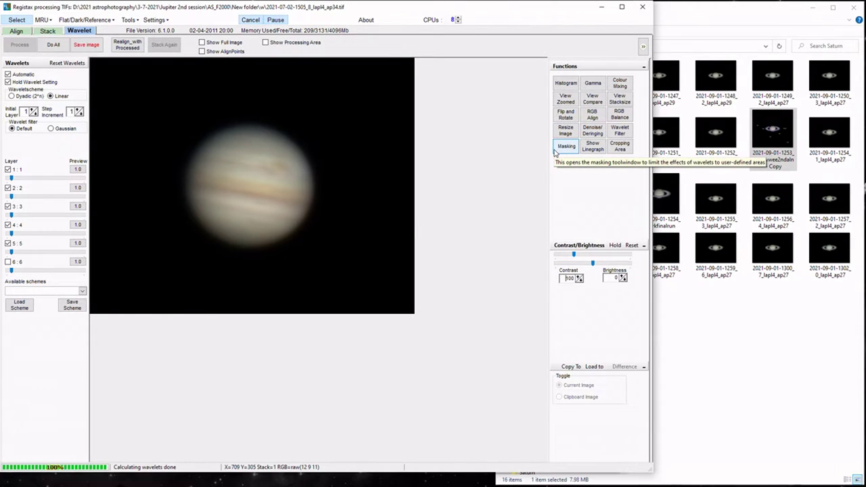
# Open the histogram and the RGB Align tool, glancing at the colour mixer, and place both windows clear of the image
pyautogui.click(565, 85)
pyautogui.moveTo(570, 248); pyautogui.dragTo(611, 290)
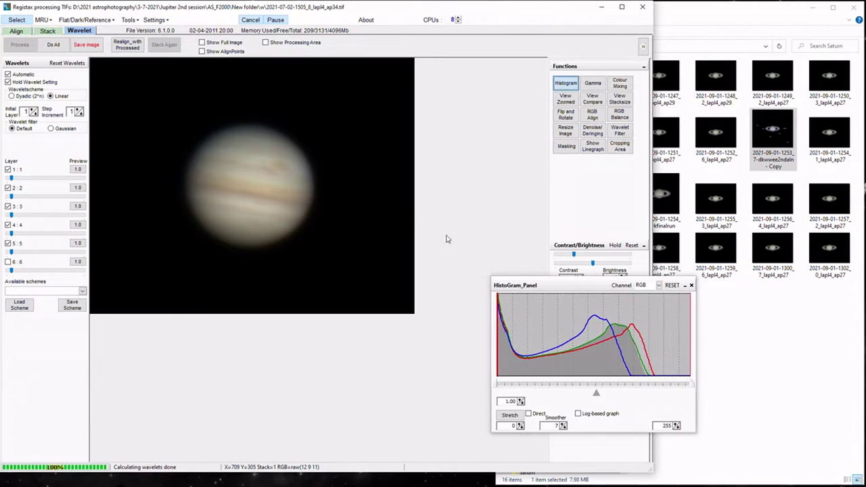
pyautogui.click(615, 88)
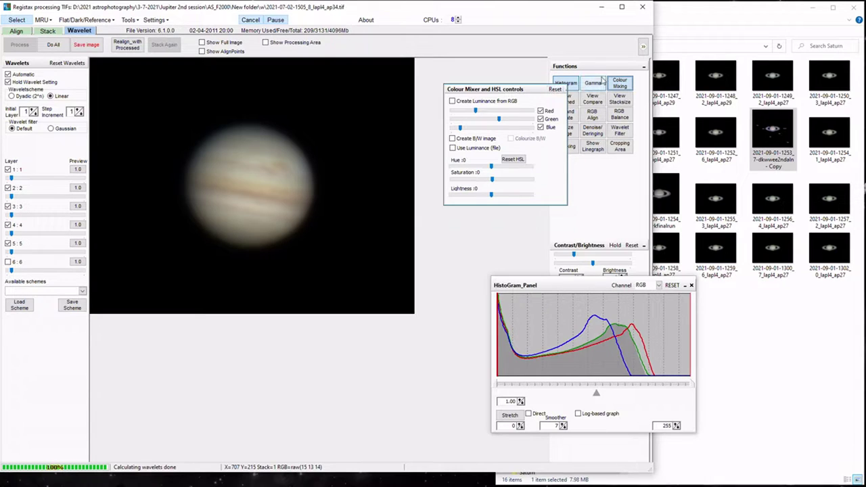
pyautogui.click(617, 84)
pyautogui.click(592, 115)
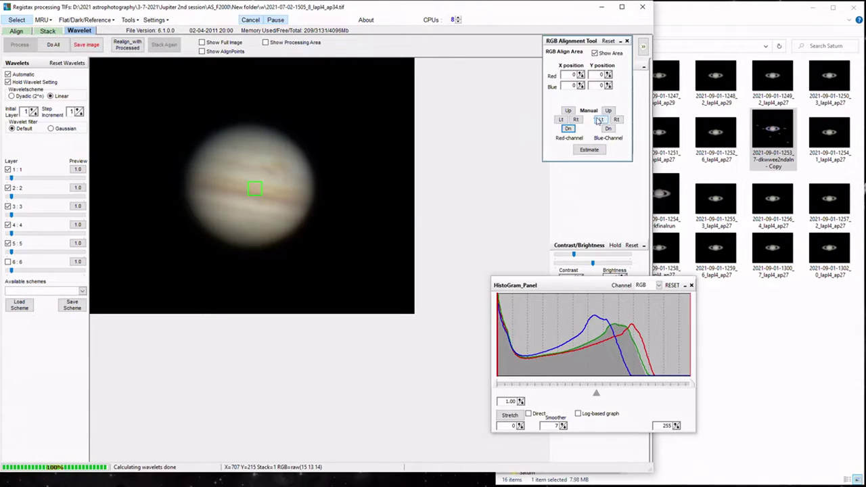
pyautogui.moveTo(592, 58); pyautogui.dragTo(782, 278)
# Open RGB Balance beside the image, autobalance the colours and raise the red colour weight to 1.01
pyautogui.click(620, 114)
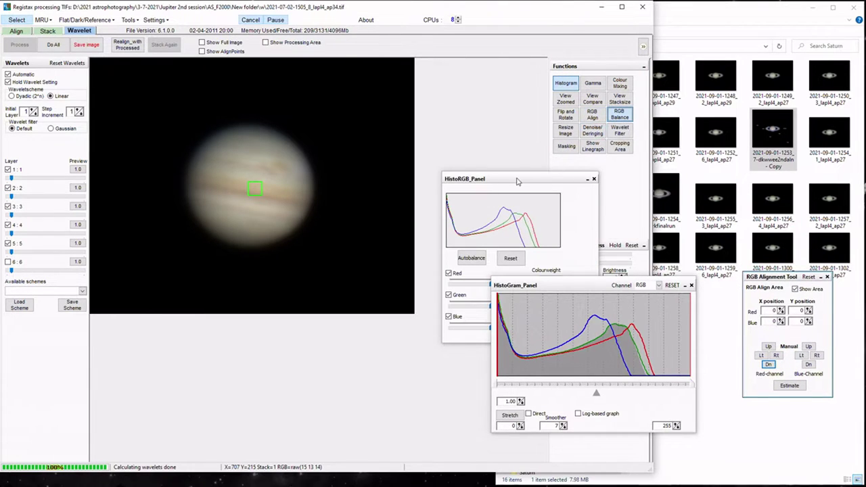
pyautogui.moveTo(519, 180); pyautogui.dragTo(739, 66)
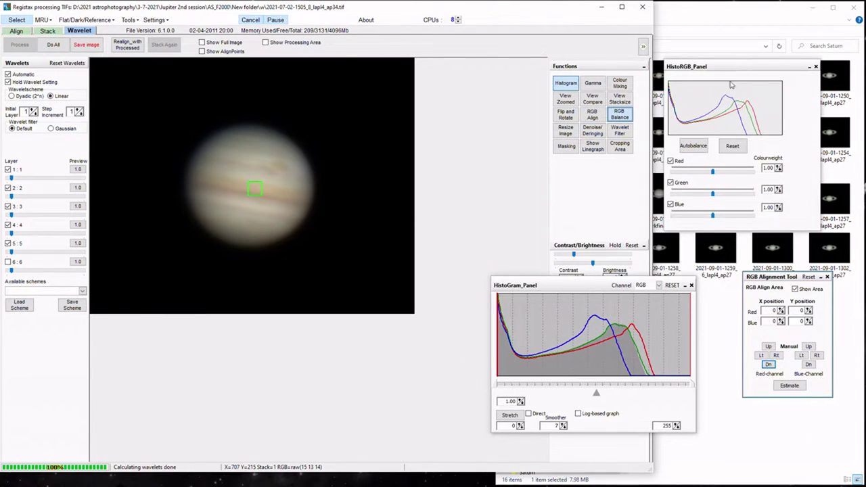
pyautogui.click(692, 145)
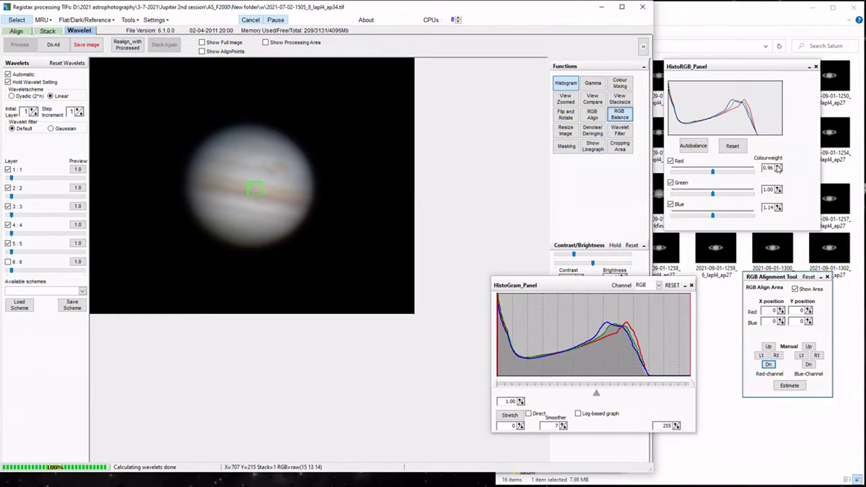
pyautogui.click(778, 167)
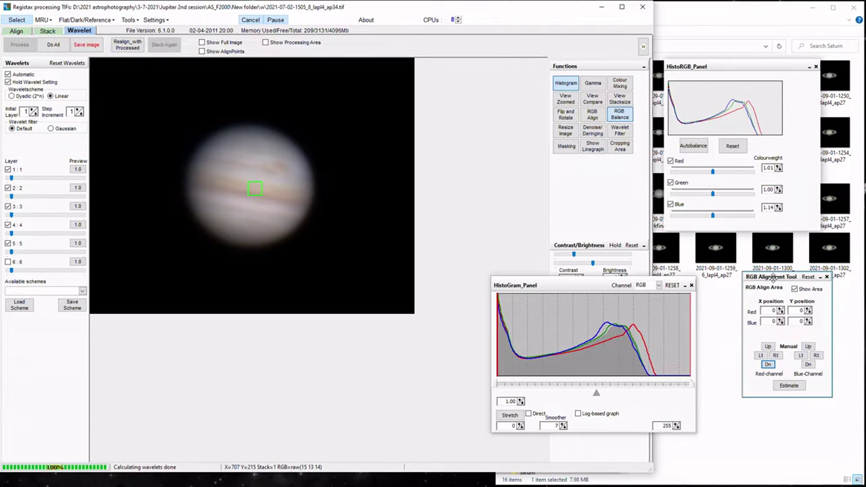
# Enclose the whole of Jupiter in an RGB align area of about 307 by 304 pixels and estimate the channel shifts
pyautogui.moveTo(769, 277); pyautogui.dragTo(762, 273)
pyautogui.click(787, 284)
pyautogui.click(788, 285)
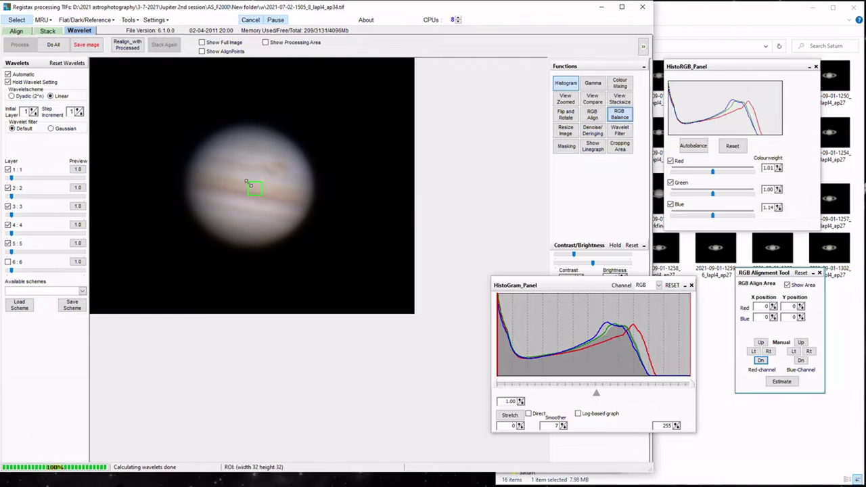
pyautogui.moveTo(248, 181); pyautogui.dragTo(181, 121)
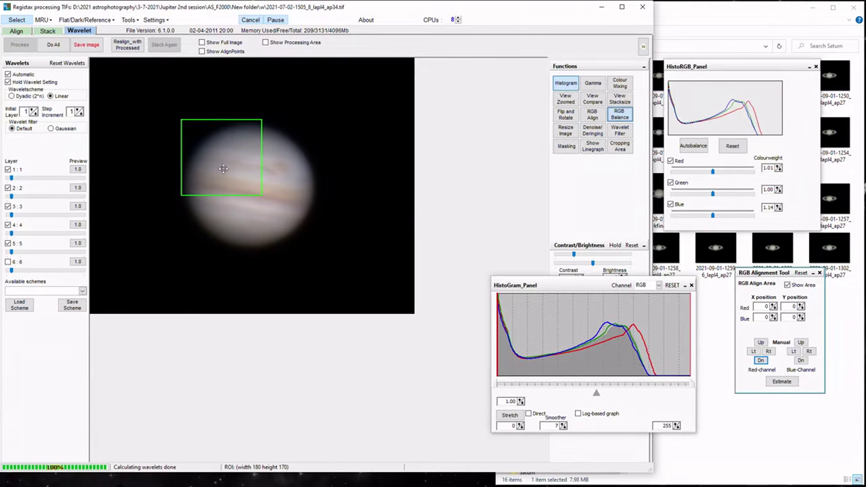
pyautogui.moveTo(262, 196); pyautogui.dragTo(317, 254)
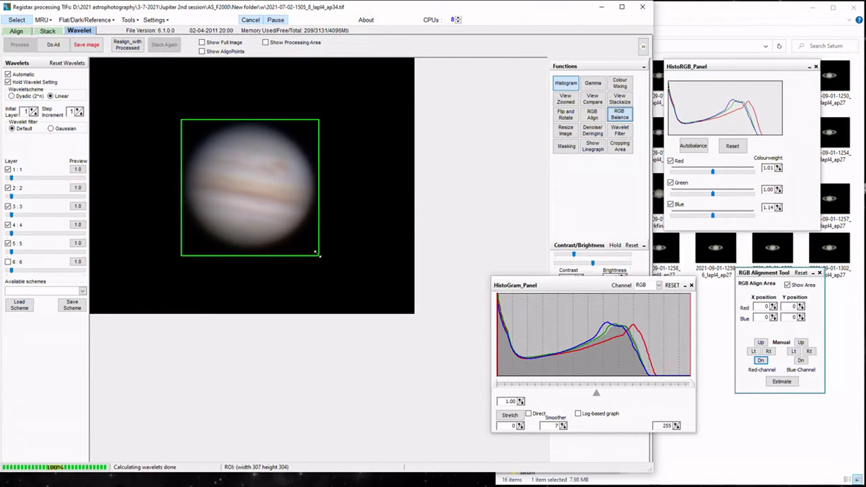
pyautogui.click(782, 383)
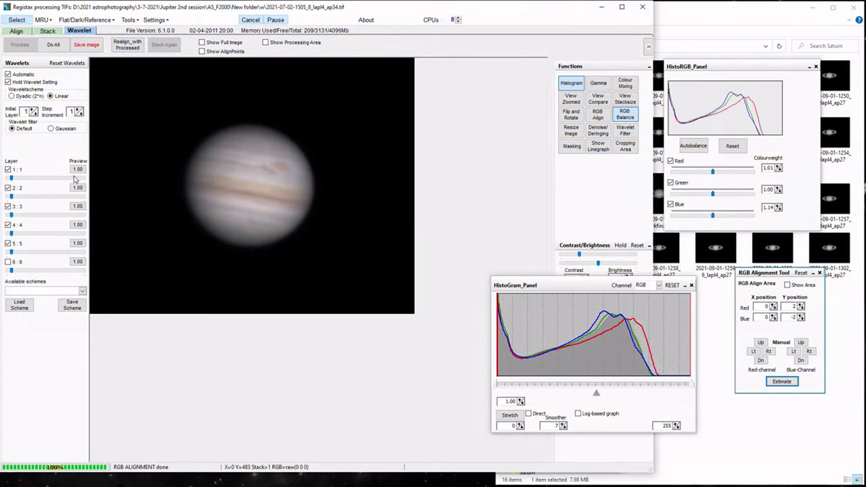
# Switch the wavelet filter to Gaussian and preview the effect of layer 1 several times
pyautogui.click(51, 128)
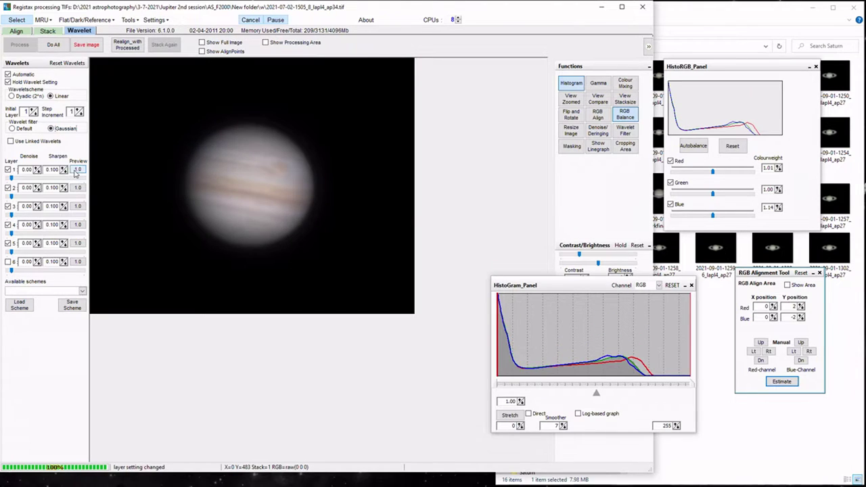
pyautogui.click(78, 170)
pyautogui.click(78, 170)
pyautogui.click(78, 170)
pyautogui.click(79, 171)
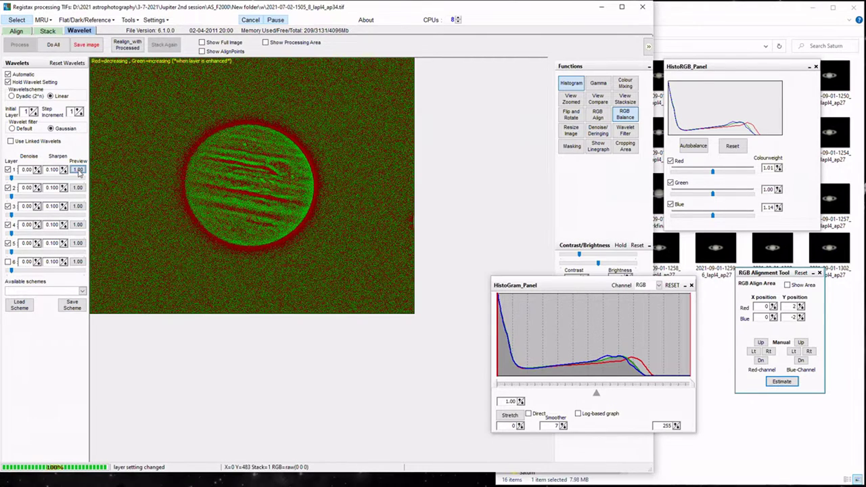
pyautogui.click(78, 170)
pyautogui.click(78, 171)
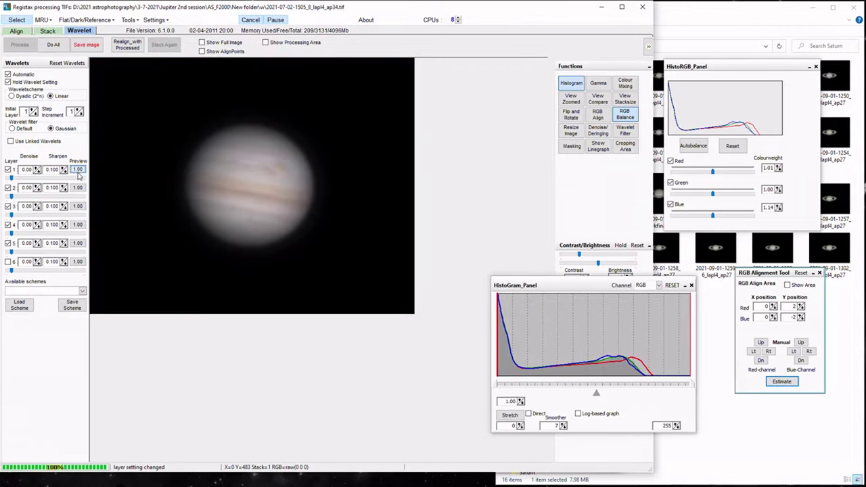
# Preview Gaussian wavelet layer 2 and return the wavelet filter to Default
pyautogui.moveTo(80, 190)
pyautogui.moveTo(80, 207)
pyautogui.click(79, 189)
pyautogui.click(11, 128)
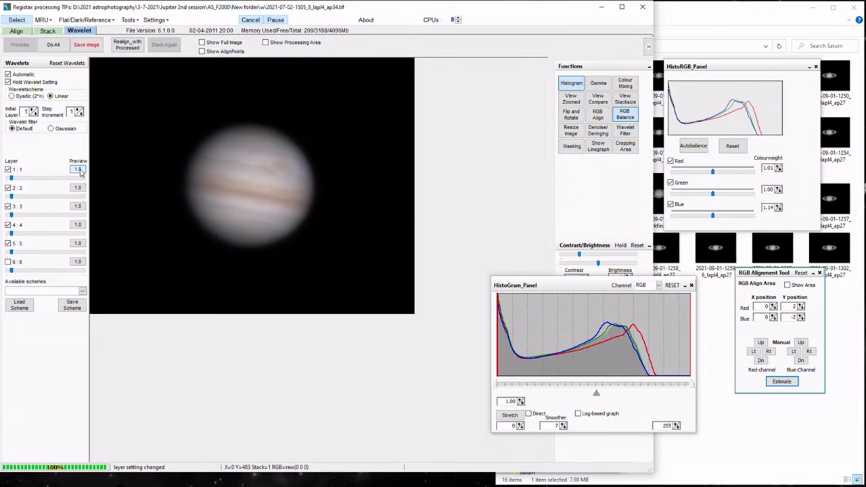
# Preview the Default filter's wavelet layers 1 to 4 one after another on the Jupiter image
pyautogui.click(78, 169)
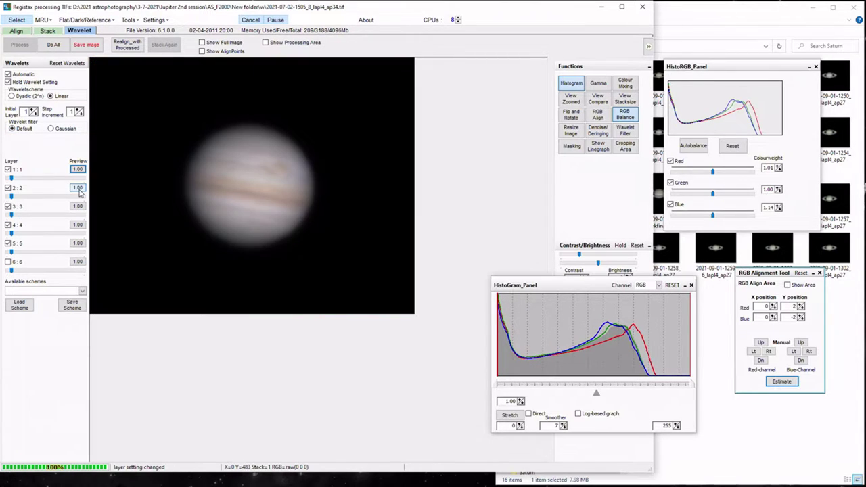
pyautogui.click(79, 188)
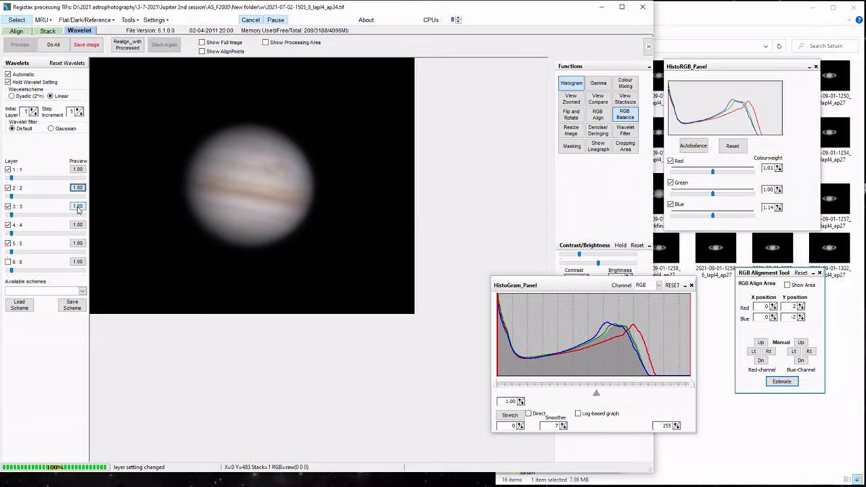
pyautogui.click(78, 207)
pyautogui.click(78, 225)
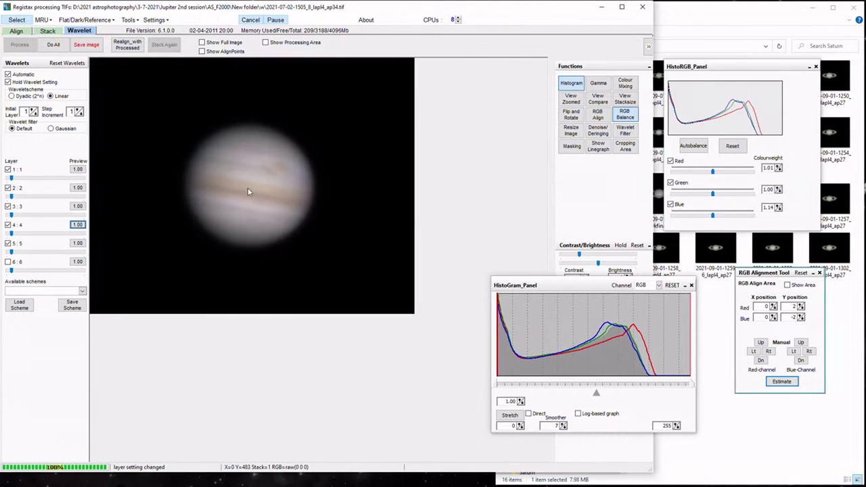
# Preview the Default filter's wavelet layers 5 and 6 on the Jupiter image
pyautogui.click(78, 244)
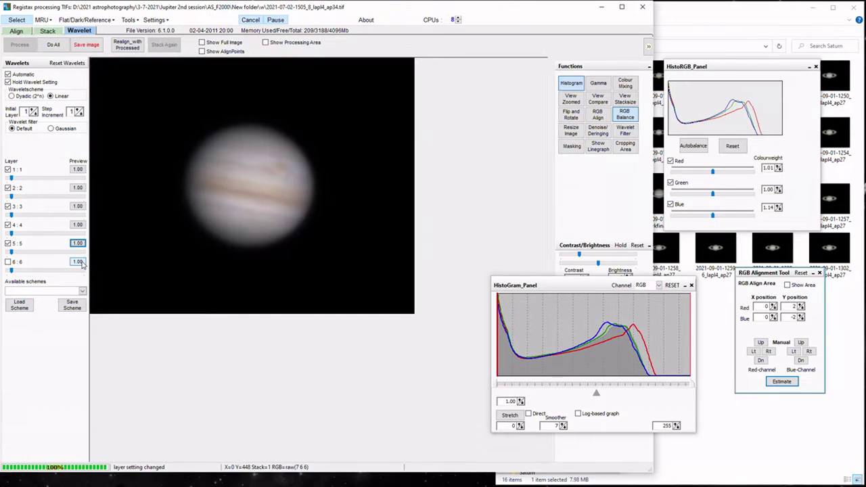
pyautogui.click(79, 262)
pyautogui.click(80, 263)
# Enable wavelet layer 6, preview it, try a strength of about 25.7 on Jupiter and disable the layer again
pyautogui.click(8, 261)
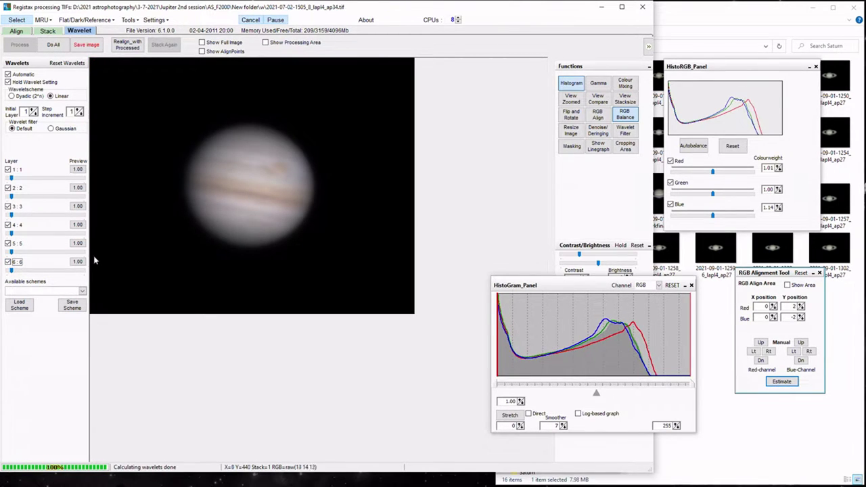
pyautogui.click(78, 262)
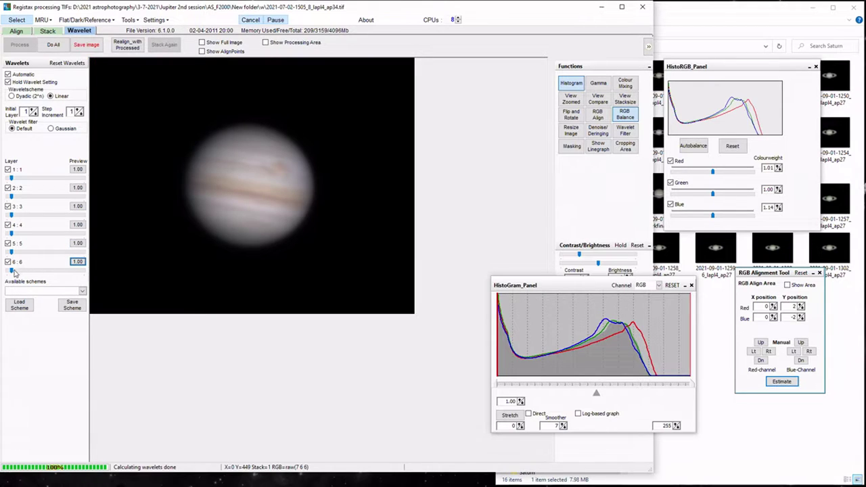
pyautogui.moveTo(11, 270); pyautogui.dragTo(29, 272)
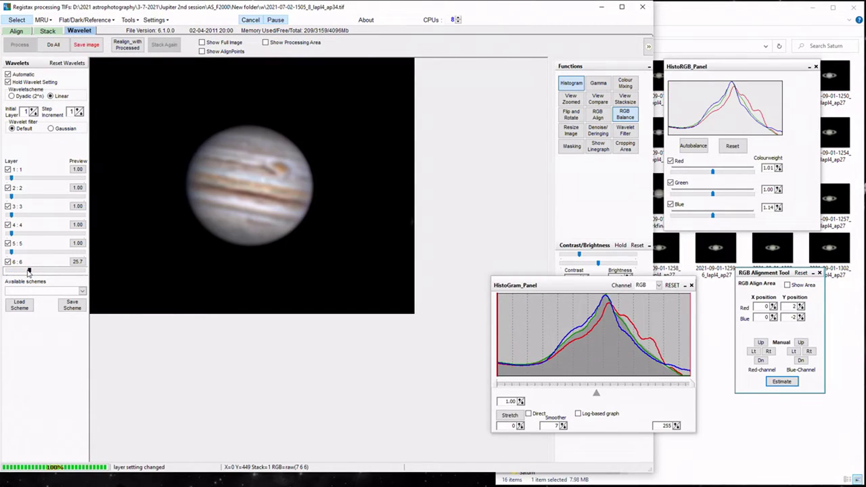
pyautogui.click(8, 262)
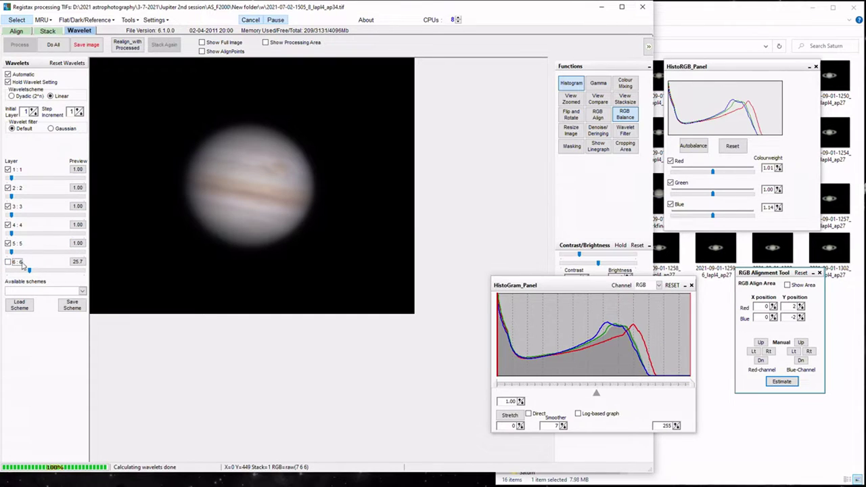
# Preview wavelet layers 4, 3 and 2 in descending order on the Jupiter image
pyautogui.click(78, 226)
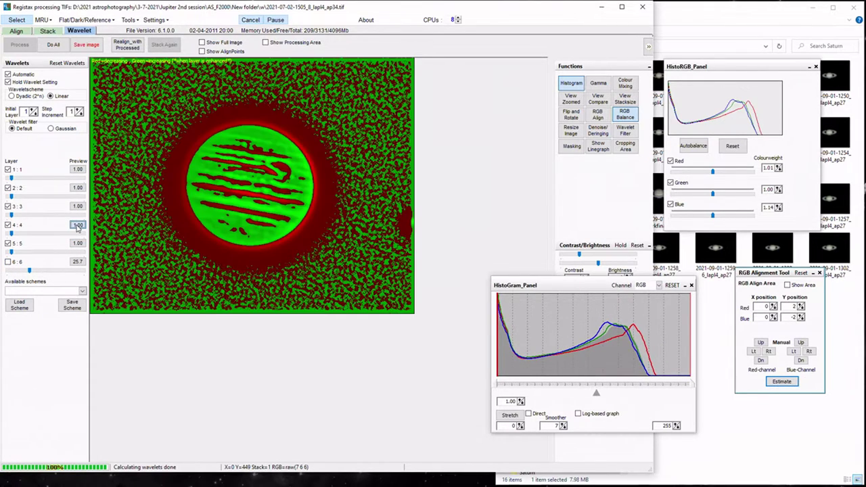
pyautogui.click(78, 209)
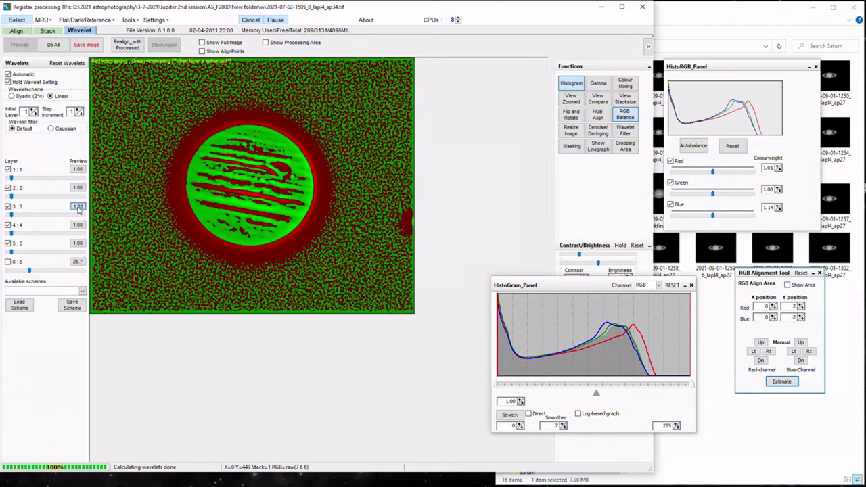
pyautogui.click(79, 190)
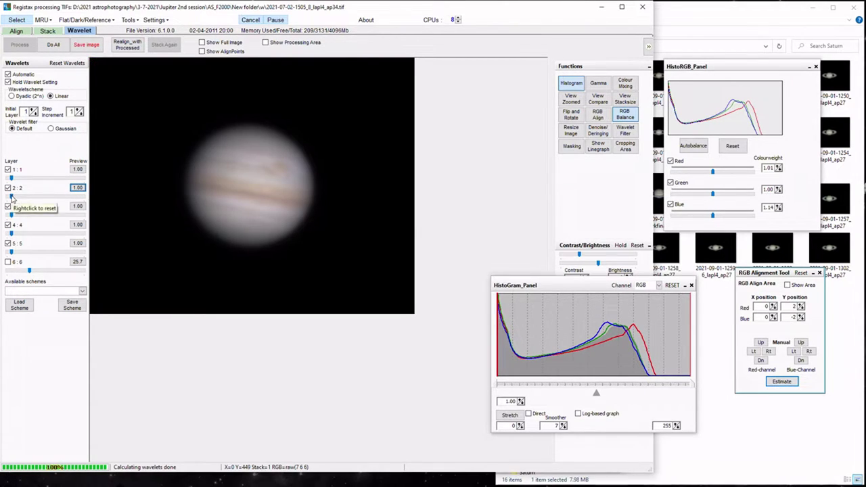
# Try wavelet layer 2 on Jupiter at strengths of about 23.2, 4.8, 33.7 and 11.0
pyautogui.moveTo(11, 197); pyautogui.dragTo(28, 202)
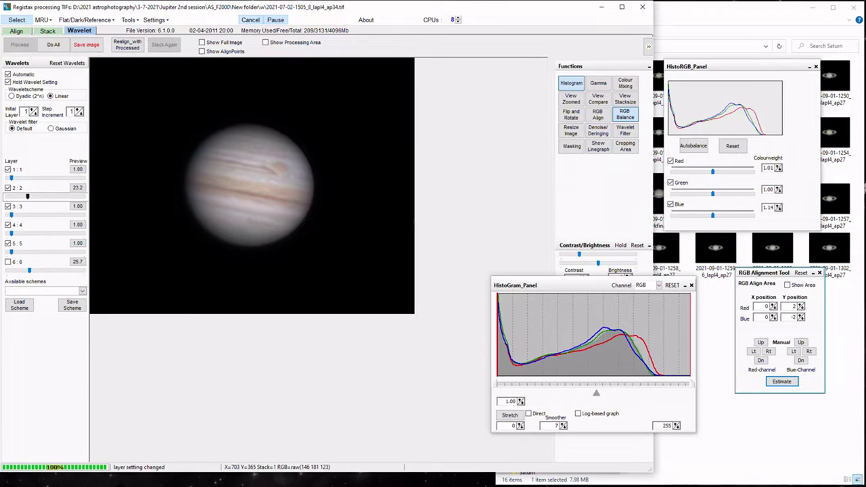
pyautogui.moveTo(753, 45); pyautogui.dragTo(698, 14)
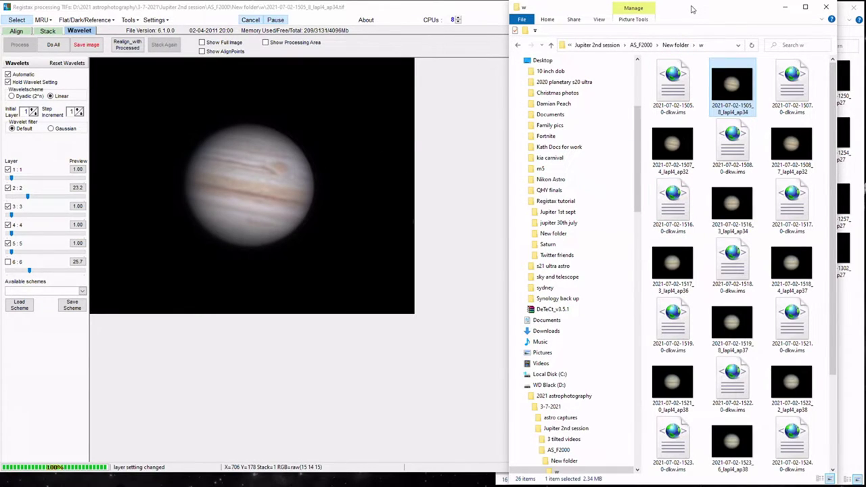
pyautogui.moveTo(688, 9); pyautogui.dragTo(717, 10)
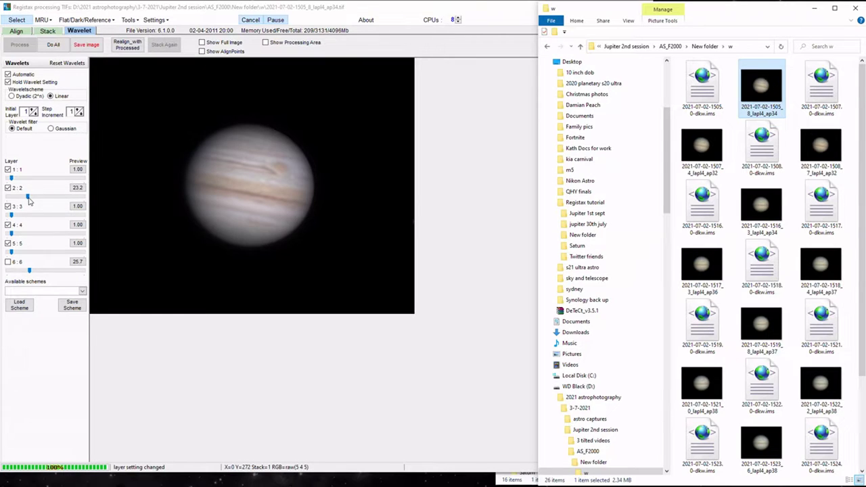
pyautogui.moveTo(27, 199); pyautogui.dragTo(14, 196)
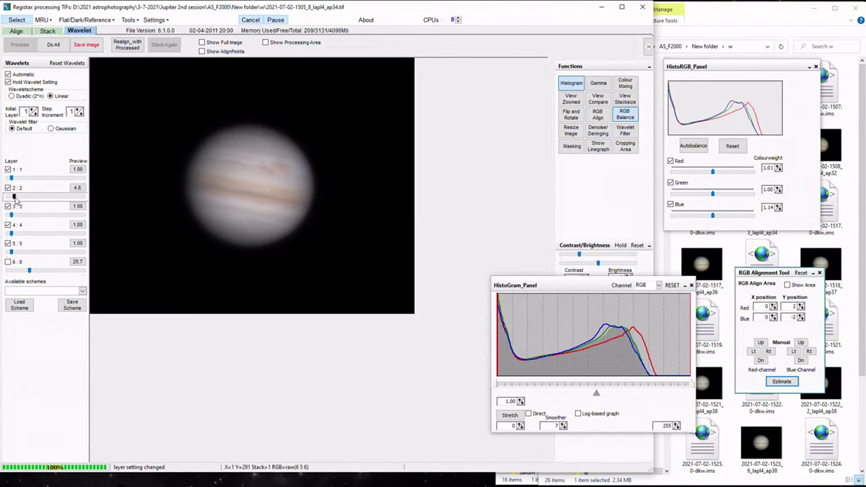
pyautogui.moveTo(14, 196); pyautogui.dragTo(35, 197)
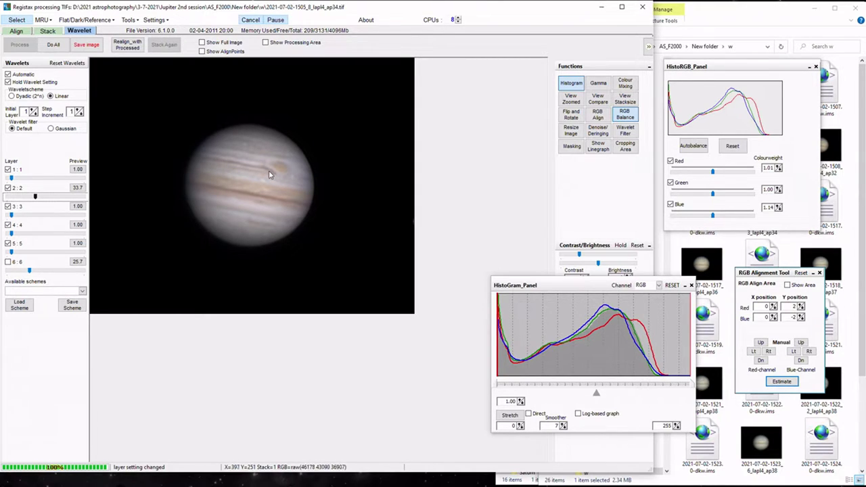
pyautogui.moveTo(35, 196); pyautogui.dragTo(18, 196)
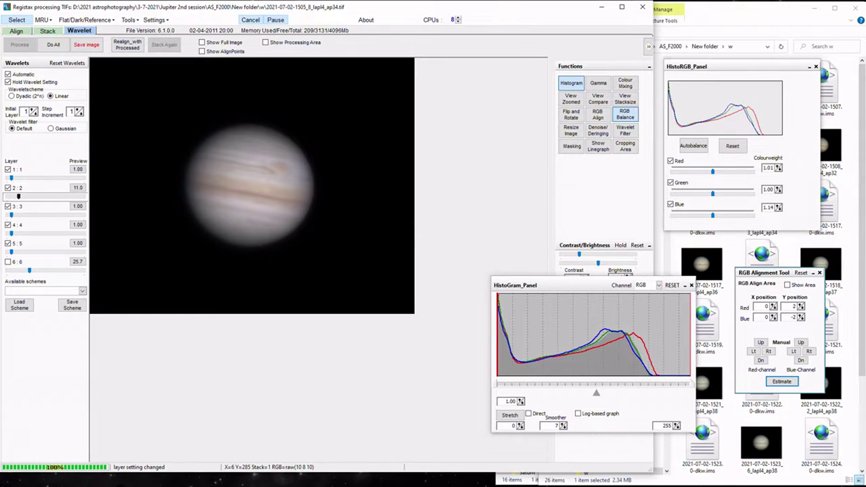
# Switch to File Explorer and open the AS_F2000 folder inside Sat > 210822 on the T7 (G:) drive
pyautogui.hotkey('alt', 'Tab')
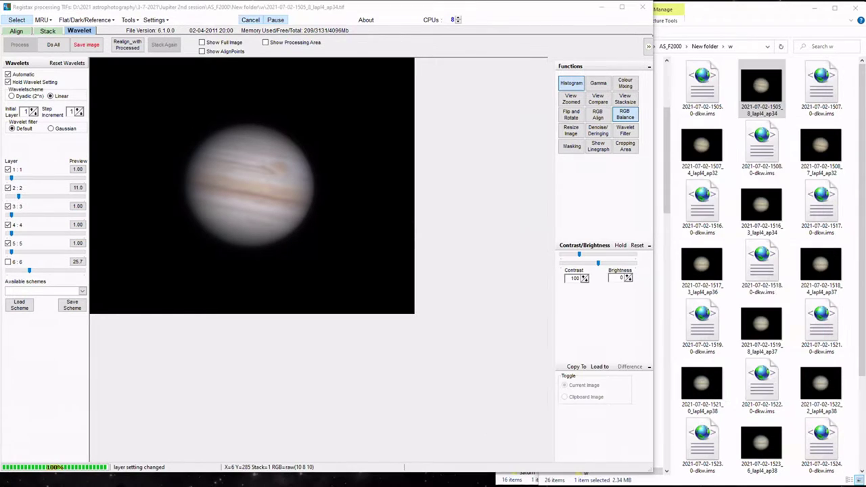
pyautogui.hotkey('alt', 'Tab')
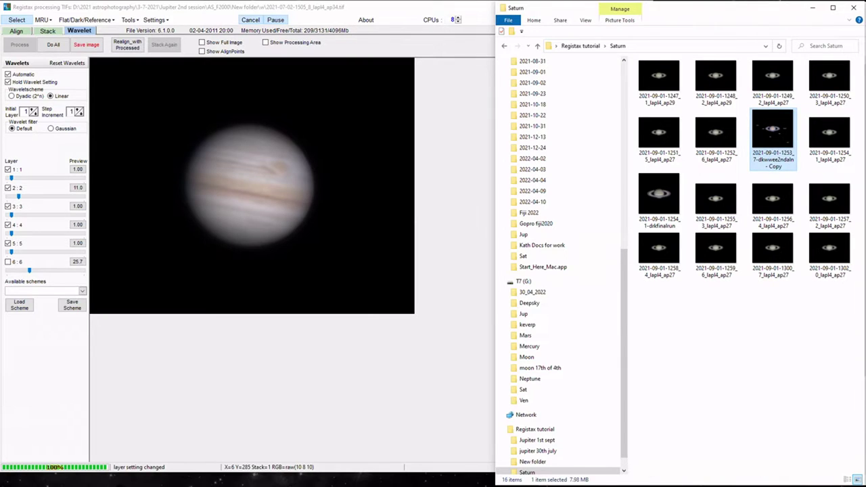
pyautogui.hotkey('alt', 'Tab')
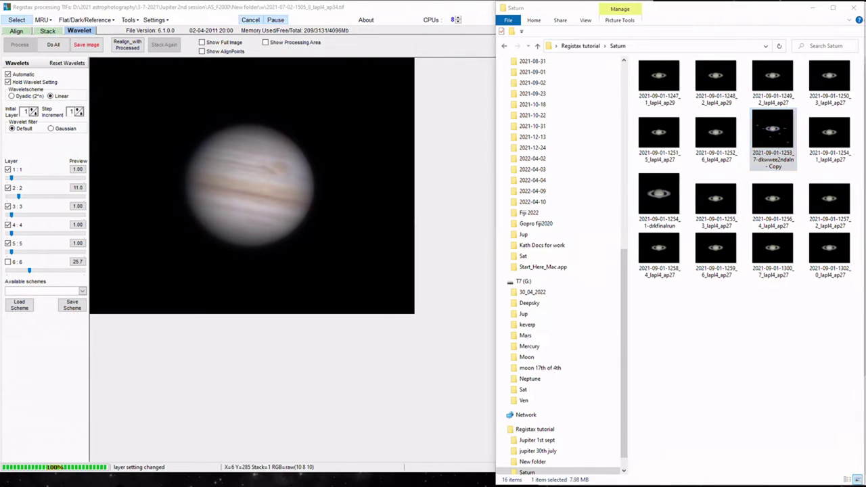
pyautogui.hotkey('alt', 'Tab')
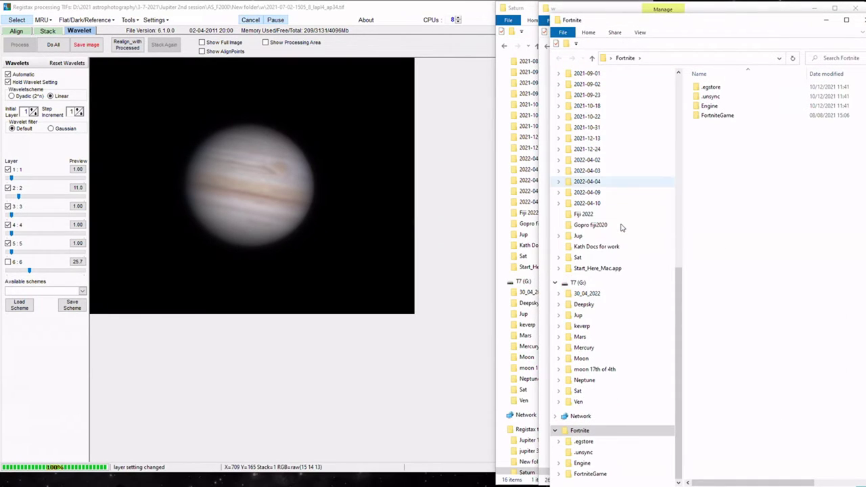
pyautogui.click(577, 391)
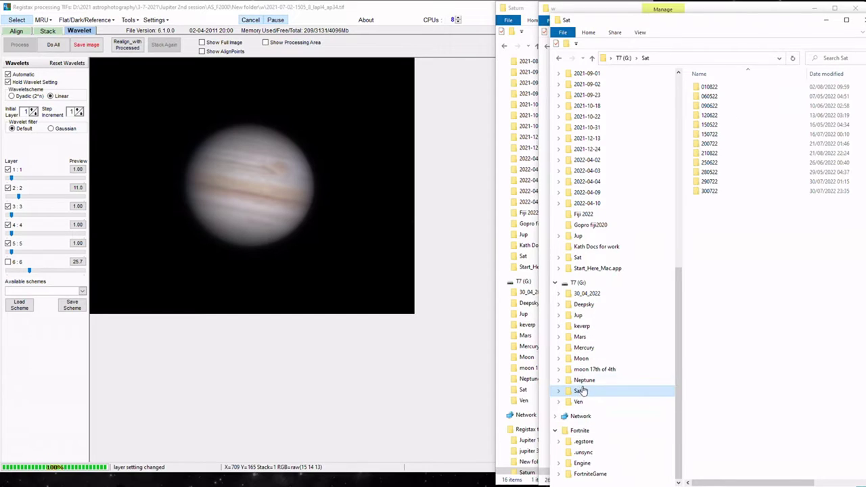
pyautogui.doubleClick(709, 153)
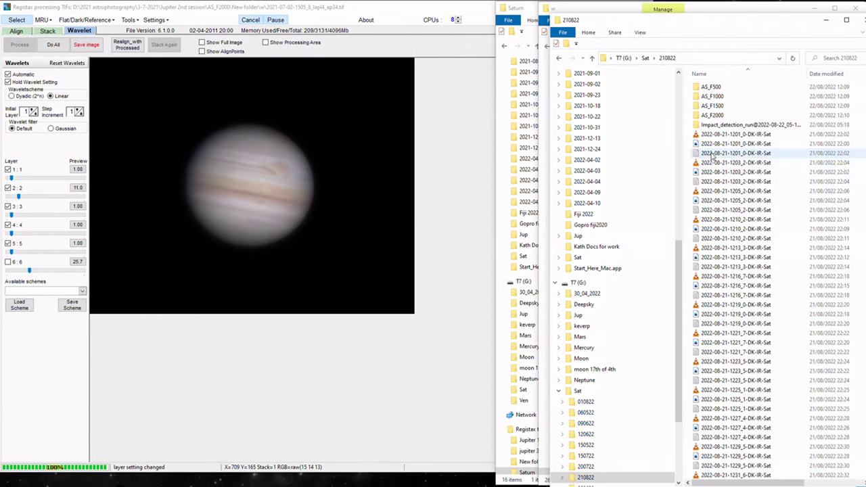
pyautogui.doubleClick(711, 115)
pyautogui.moveTo(771, 105); pyautogui.dragTo(412, 186)
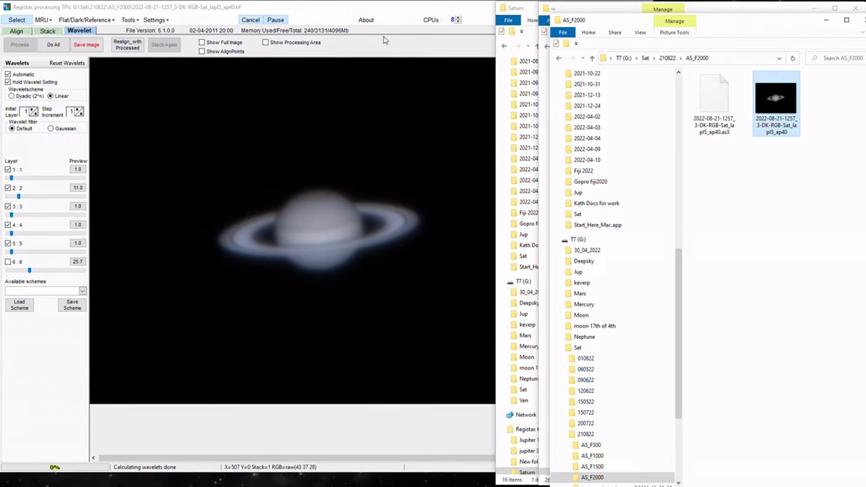
pyautogui.click(826, 20)
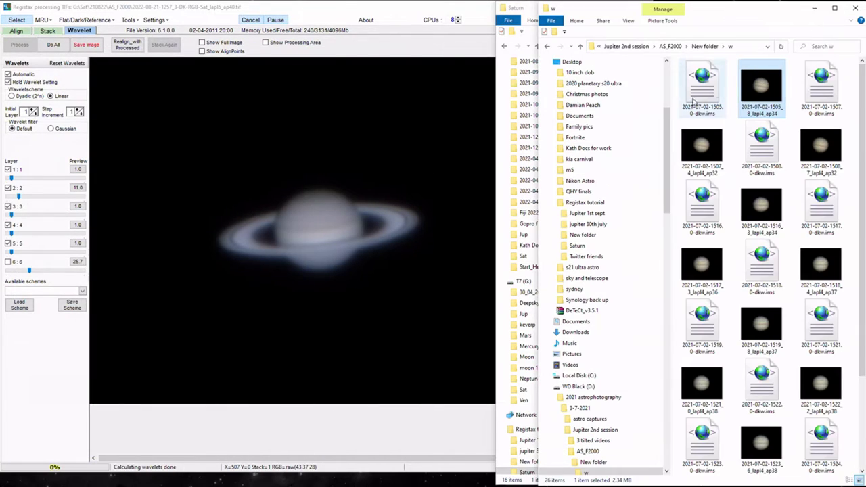
pyautogui.click(813, 8)
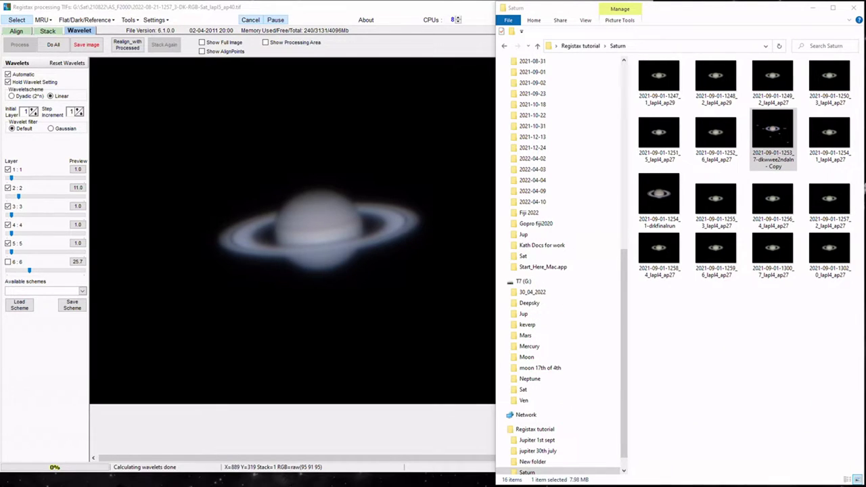
pyautogui.click(478, 10)
# Autobalance Saturn's colours, then fine-tune the colour weights to red 0.97, green 0.95 and blue 1.02
pyautogui.click(692, 146)
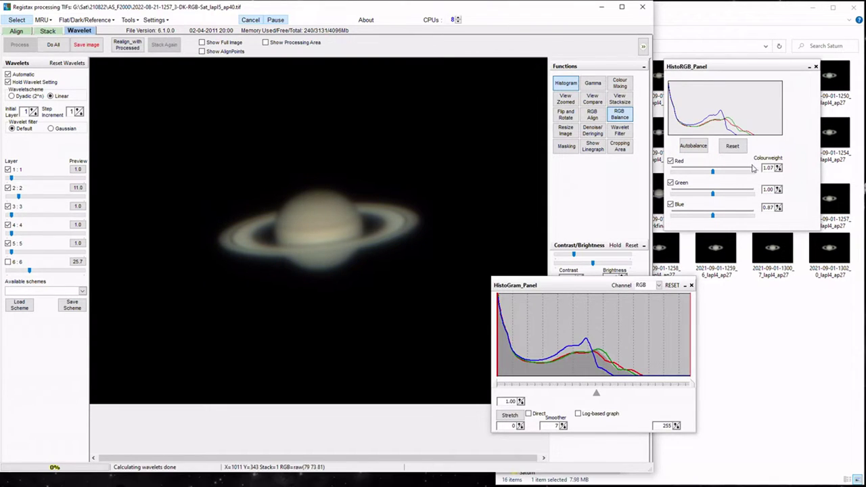
pyautogui.click(778, 170)
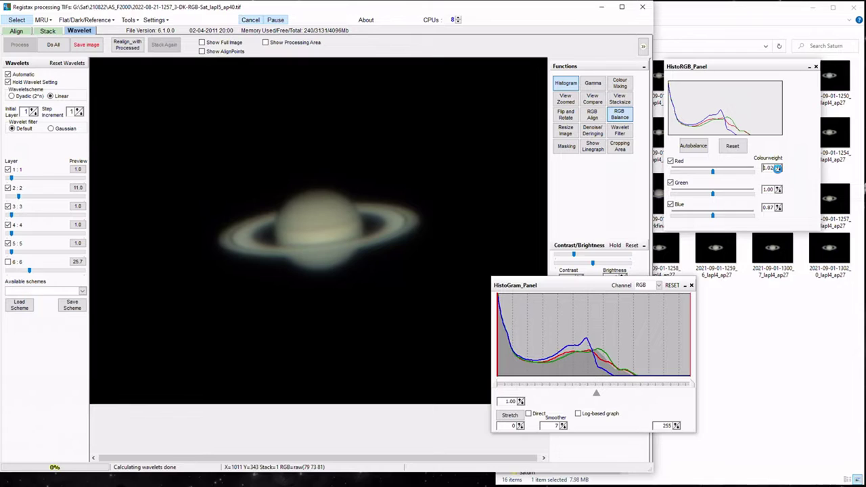
pyautogui.click(778, 171)
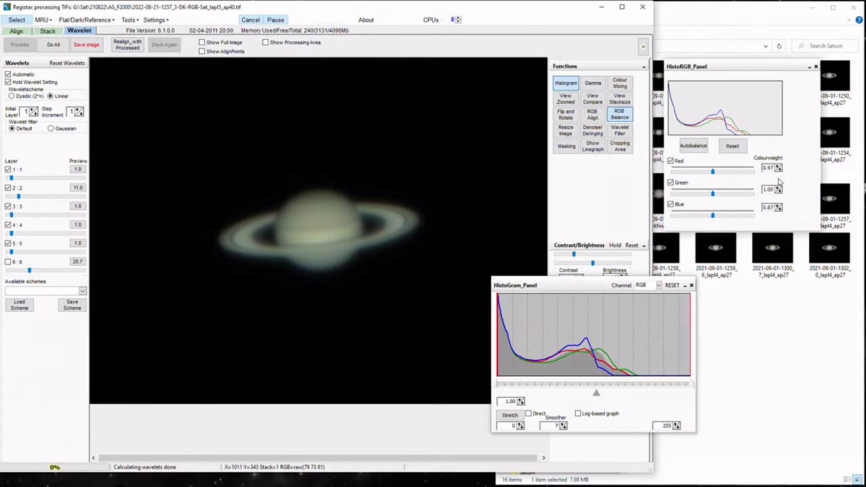
pyautogui.click(778, 192)
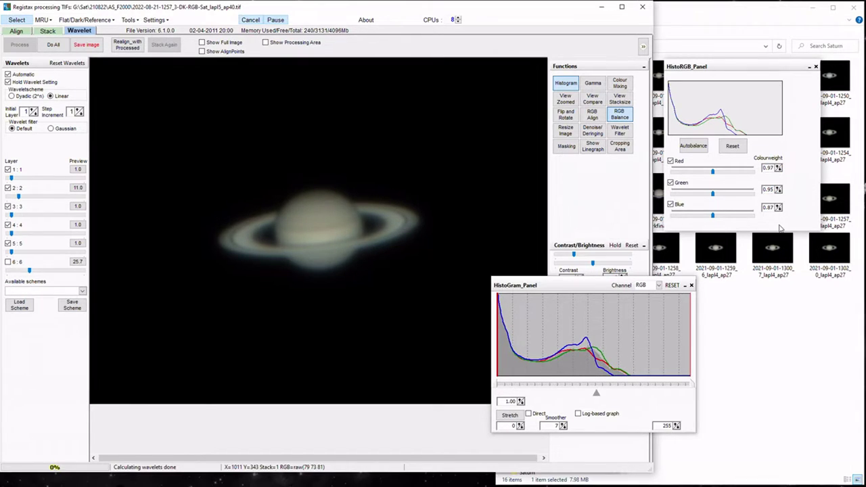
pyautogui.click(778, 206)
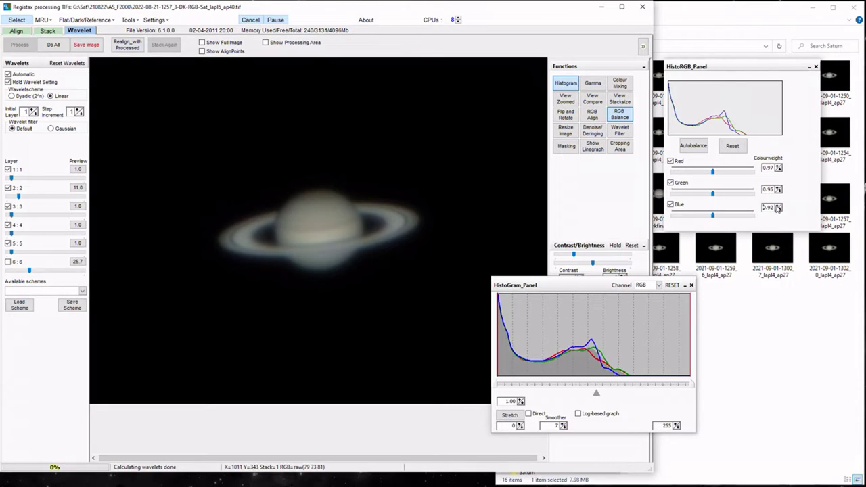
pyautogui.click(778, 206)
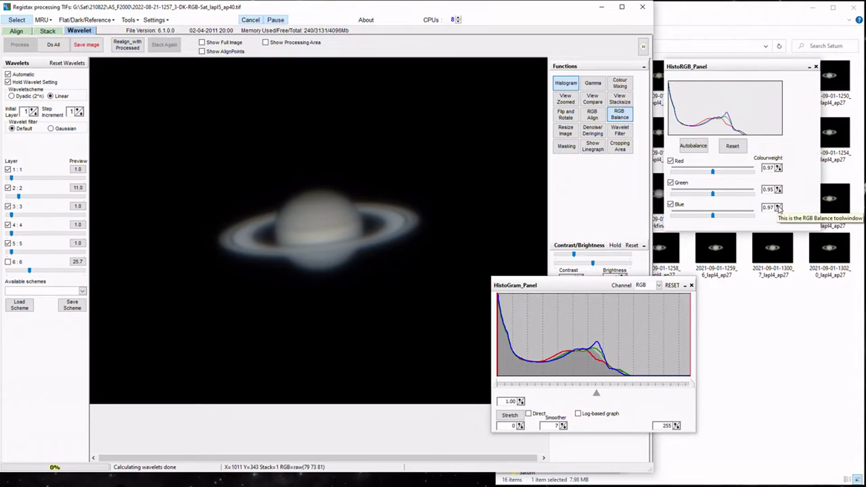
pyautogui.click(778, 206)
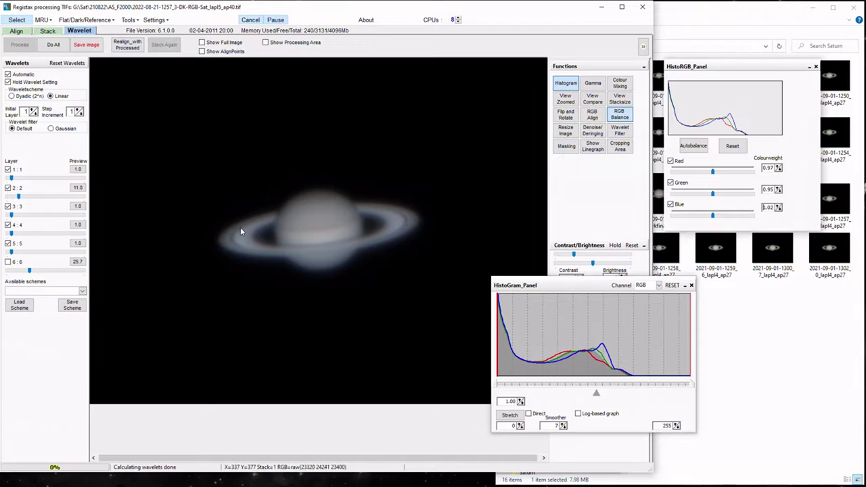
# Reset all wavelet layers to 1.00 and finish with the wavelet step increment at 1
pyautogui.click(21, 195)
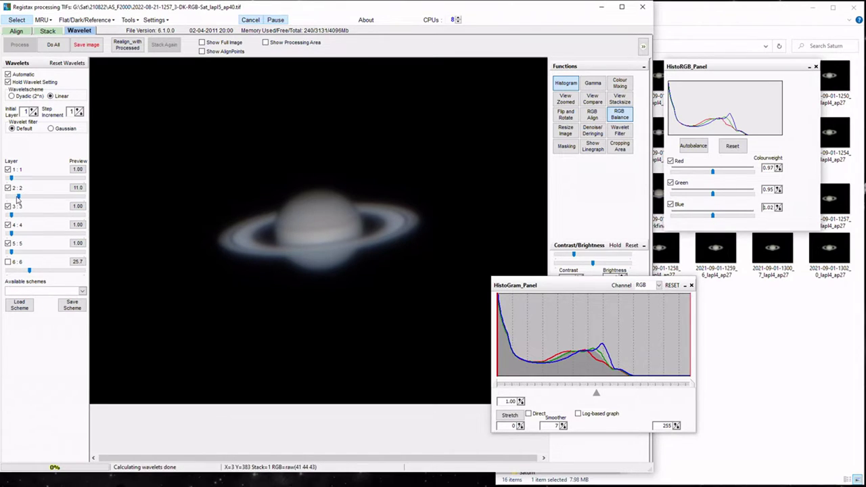
pyautogui.click(77, 110)
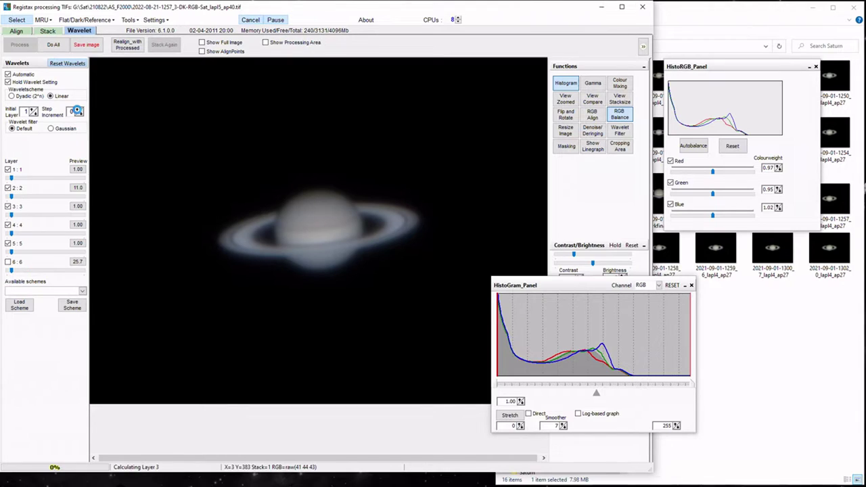
pyautogui.click(78, 110)
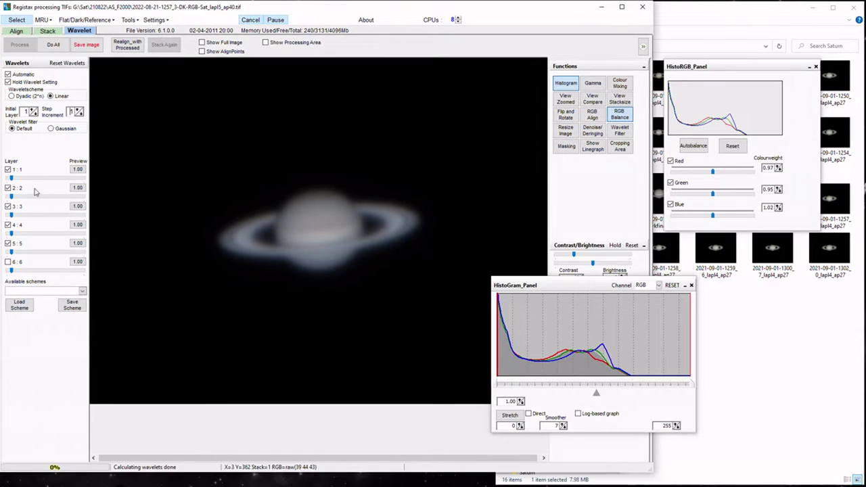
# Sharpen Saturn with wavelet layer 2, trying about 11.0 and then raising it to about 52.1
pyautogui.moveTo(10, 196); pyautogui.dragTo(17, 196)
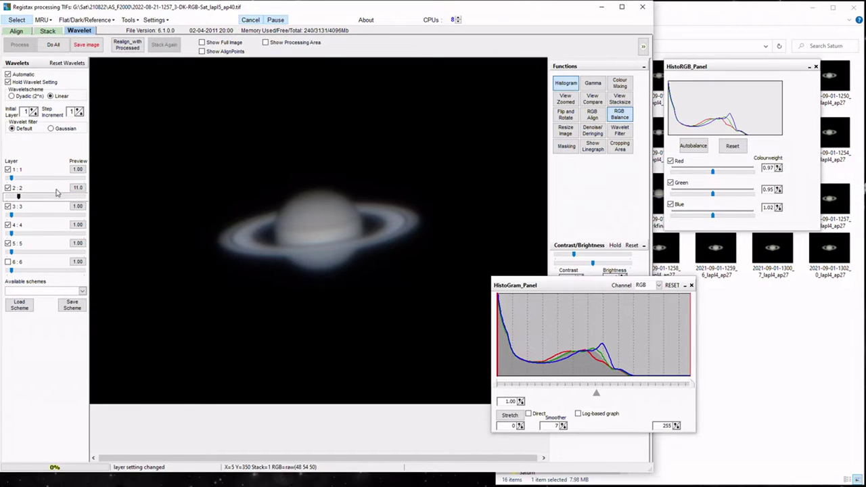
pyautogui.click(18, 196)
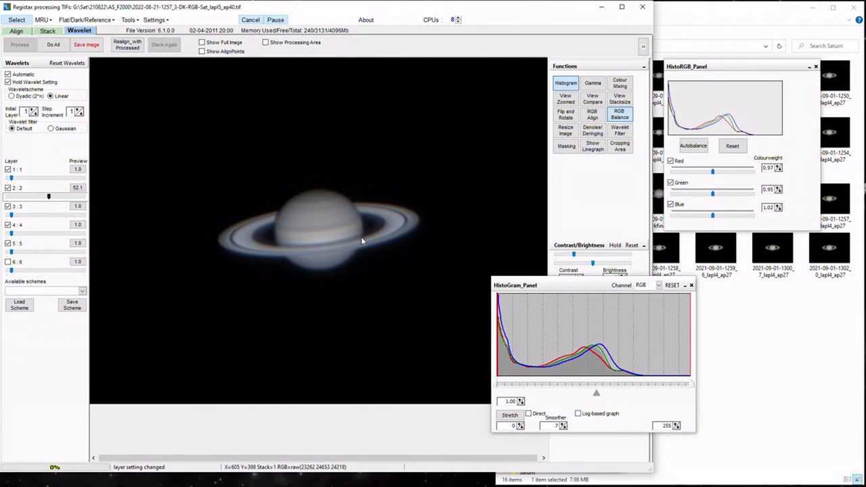
# Raise Saturn's wavelet layer 2 strength to 87.7, and then lower it to about 8.5
pyautogui.click(56, 196)
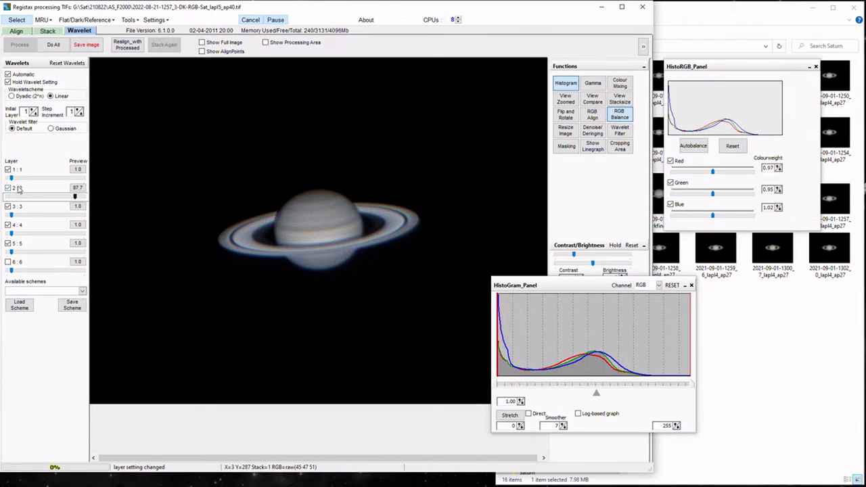
pyautogui.moveTo(74, 196); pyautogui.dragTo(15, 196)
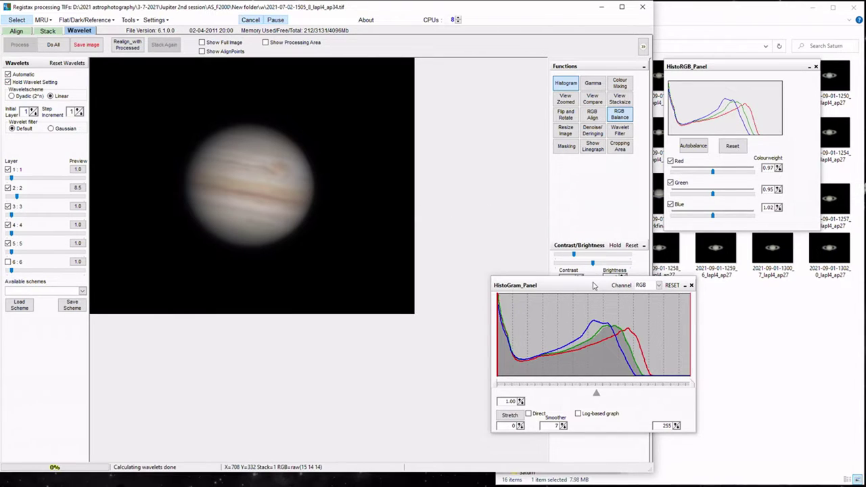
pyautogui.moveTo(773, 136); pyautogui.dragTo(448, 209)
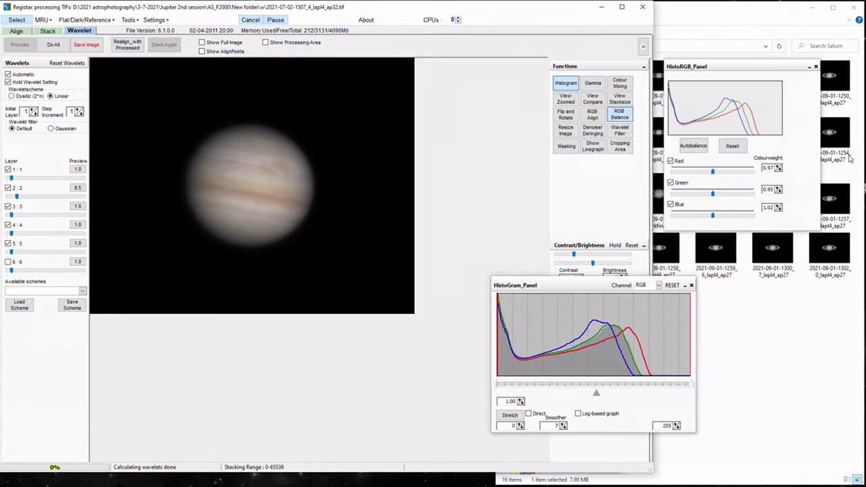
pyautogui.moveTo(17, 196); pyautogui.dragTo(47, 196)
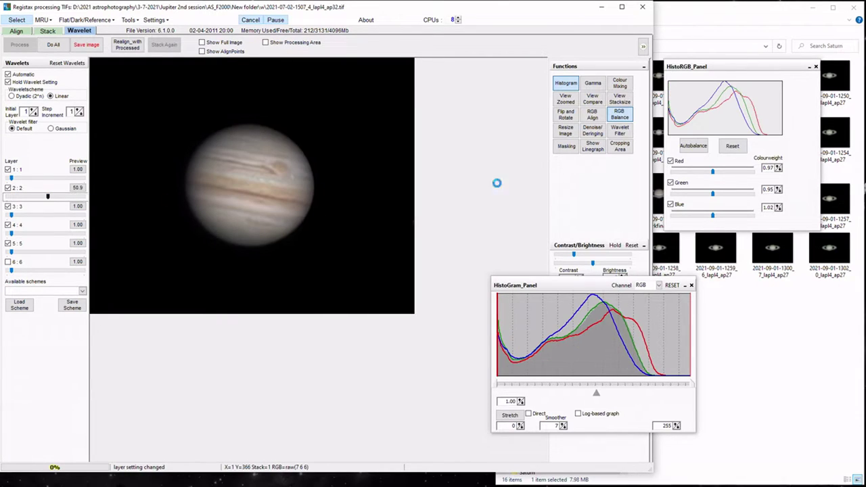
pyautogui.moveTo(565, 207); pyautogui.dragTo(378, 201)
pyautogui.moveTo(828, 8); pyautogui.dragTo(713, 8)
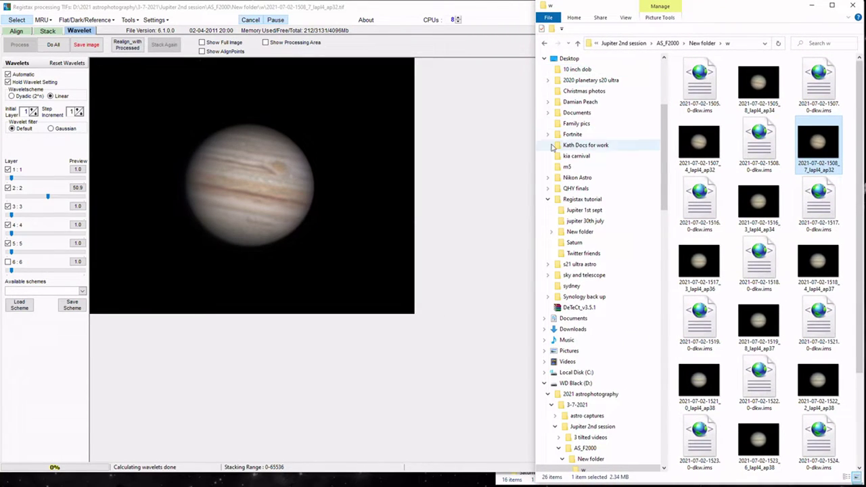
pyautogui.moveTo(752, 204); pyautogui.dragTo(338, 224)
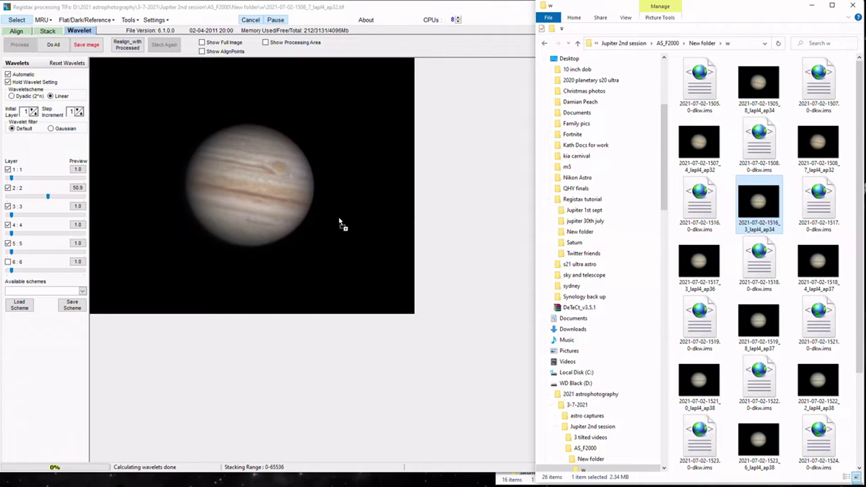
pyautogui.moveTo(699, 259); pyautogui.dragTo(446, 244)
pyautogui.moveTo(806, 261); pyautogui.dragTo(430, 250)
pyautogui.moveTo(757, 318); pyautogui.dragTo(425, 236)
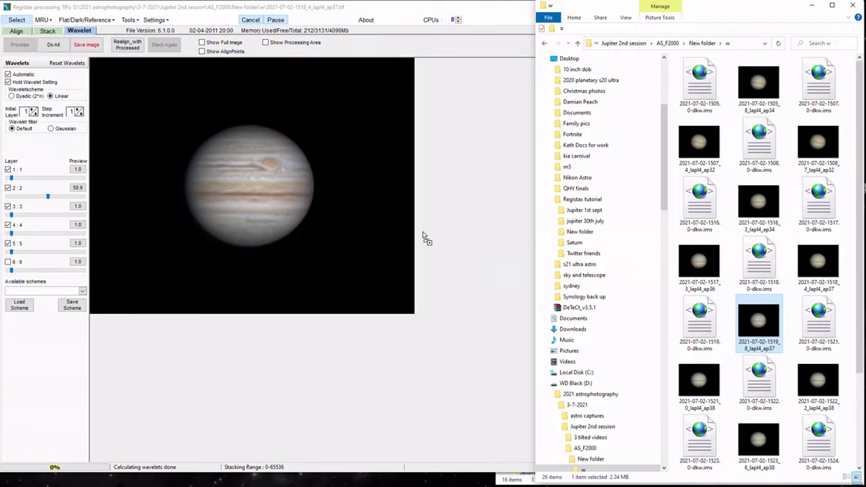
pyautogui.moveTo(699, 382); pyautogui.dragTo(418, 242)
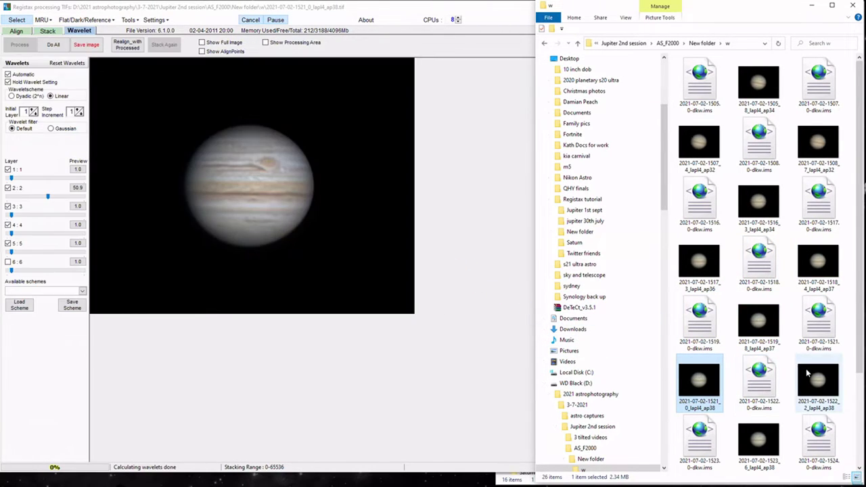
pyautogui.moveTo(810, 373); pyautogui.dragTo(406, 245)
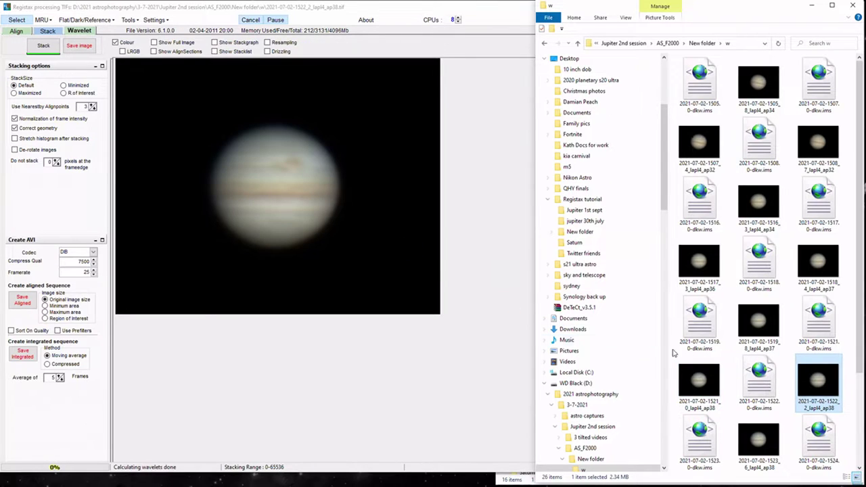
pyautogui.moveTo(757, 439); pyautogui.dragTo(404, 257)
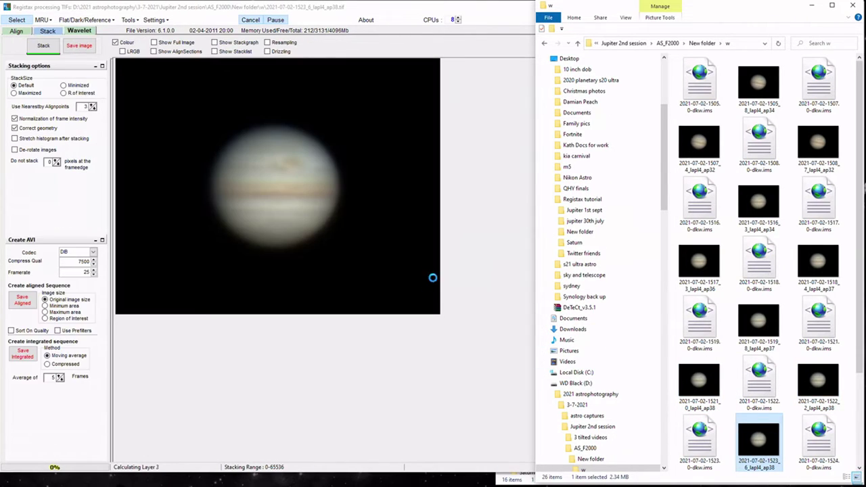
pyautogui.moveTo(47, 197); pyautogui.dragTo(16, 196)
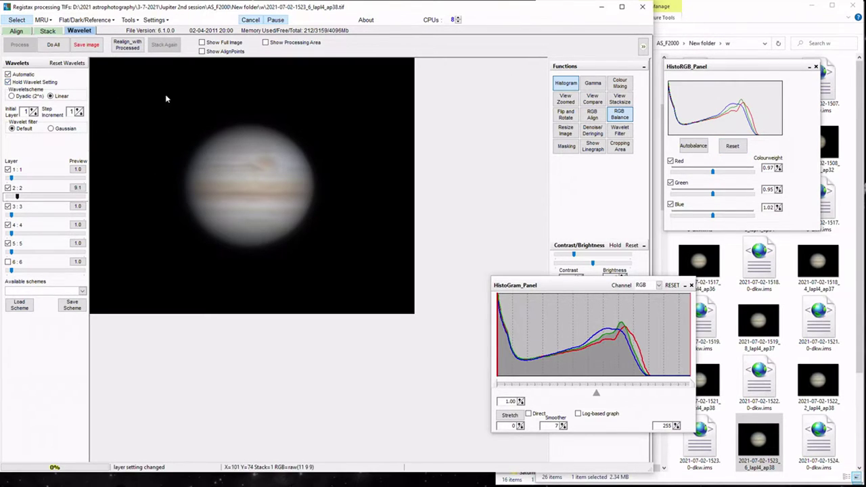
pyautogui.moveTo(758, 321); pyautogui.dragTo(320, 222)
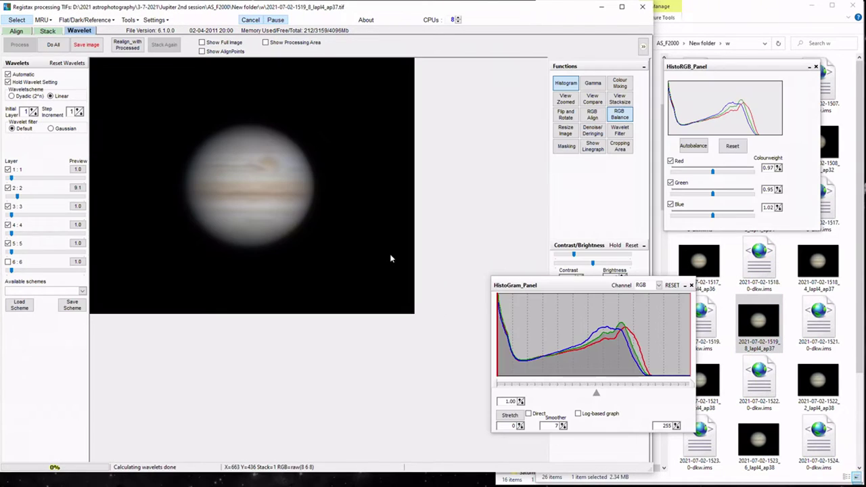
pyautogui.moveTo(817, 264); pyautogui.dragTo(312, 239)
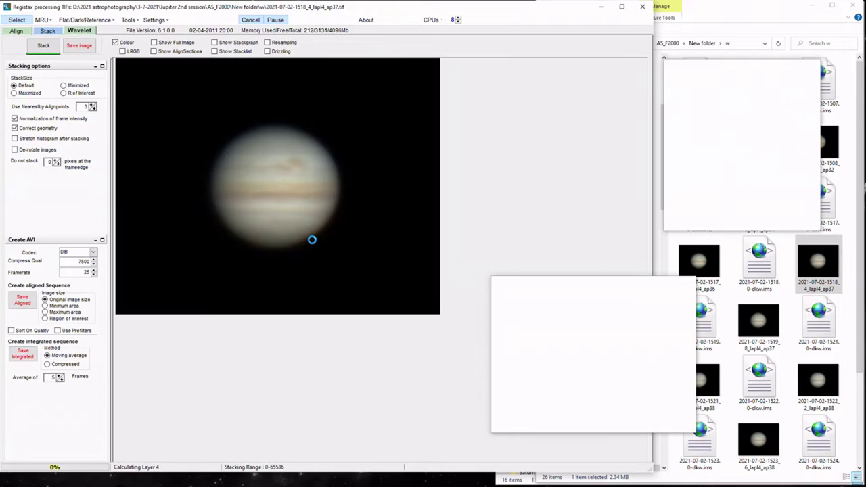
pyautogui.click(720, 9)
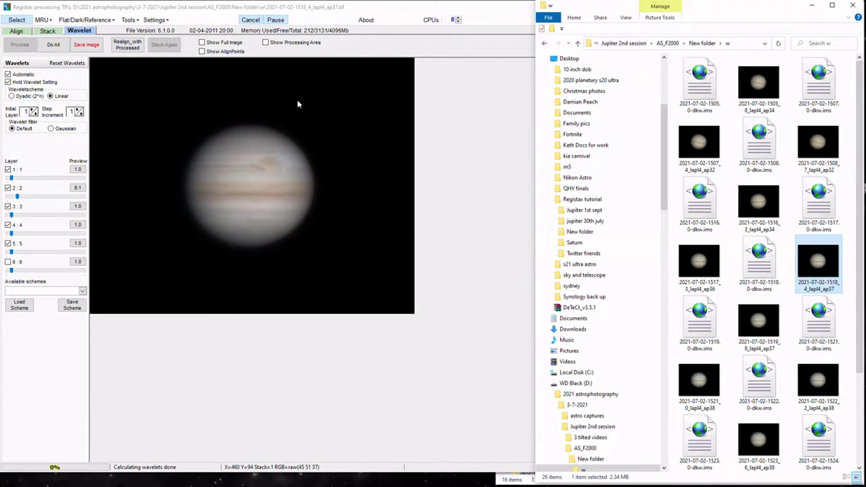
# Reset the wavelet layers, the histogram and the RGB colour weights to their defaults
pyautogui.click(67, 63)
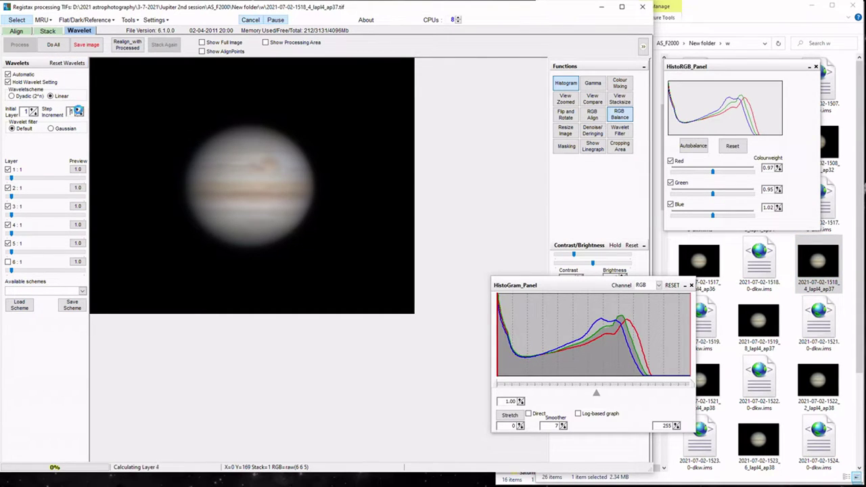
pyautogui.click(673, 286)
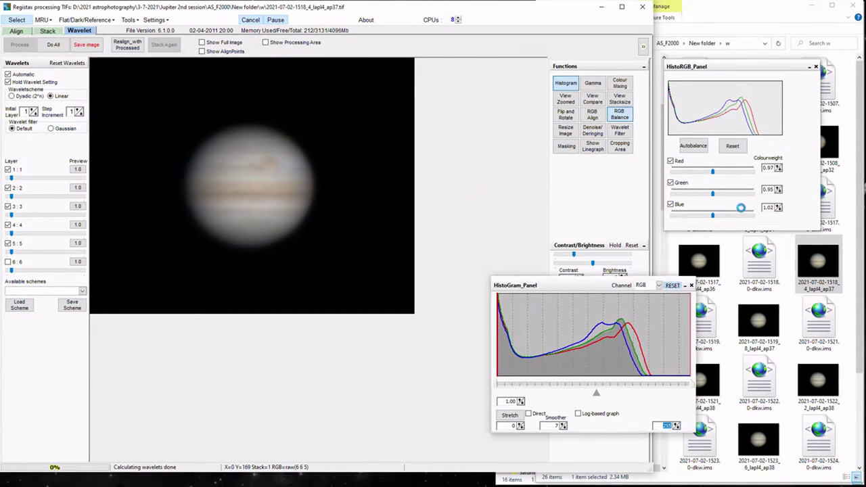
pyautogui.click(733, 146)
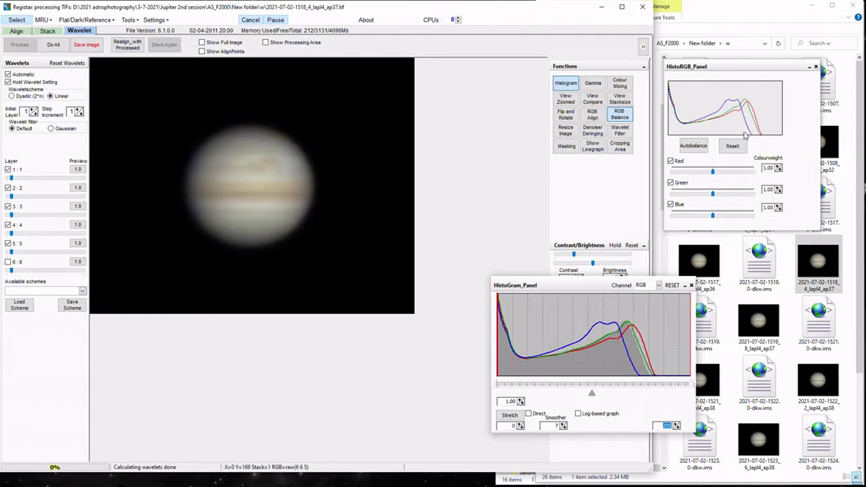
# Open the Twitter friends folder inside Registax tutorial and load the Jupiter image 01_41_38_pipp_lapl6_ap55 into RegiStax
pyautogui.click(745, 13)
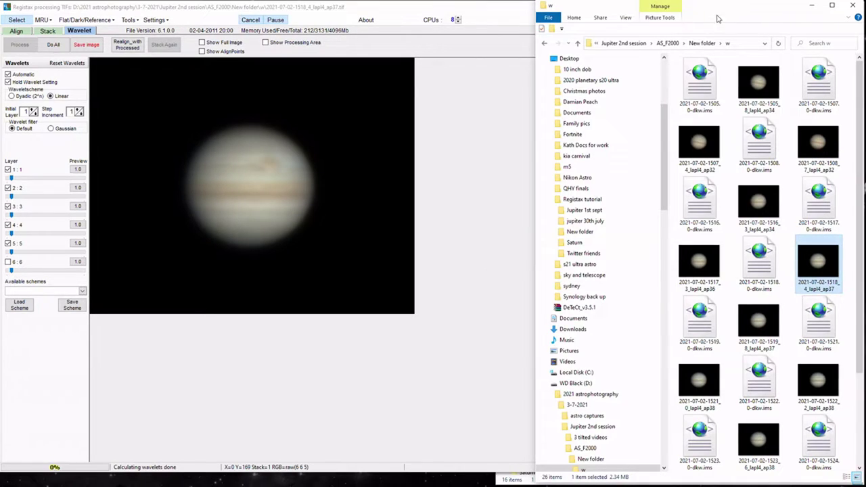
pyautogui.click(545, 43)
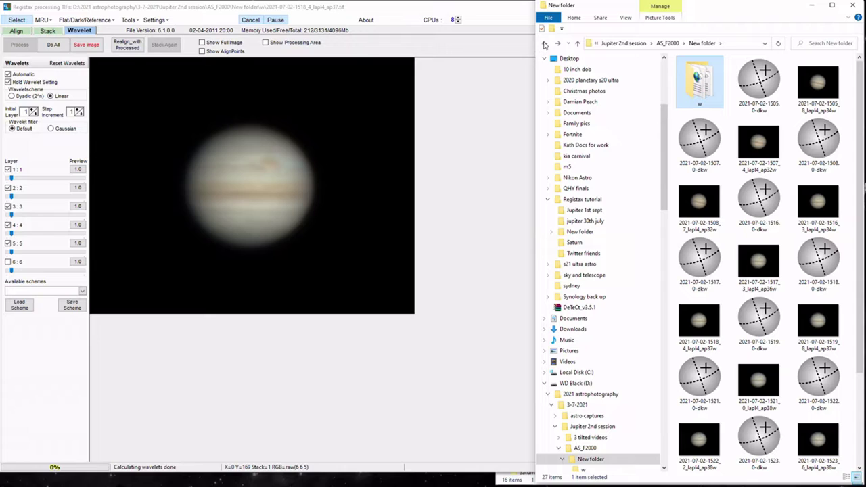
pyautogui.doubleClick(587, 200)
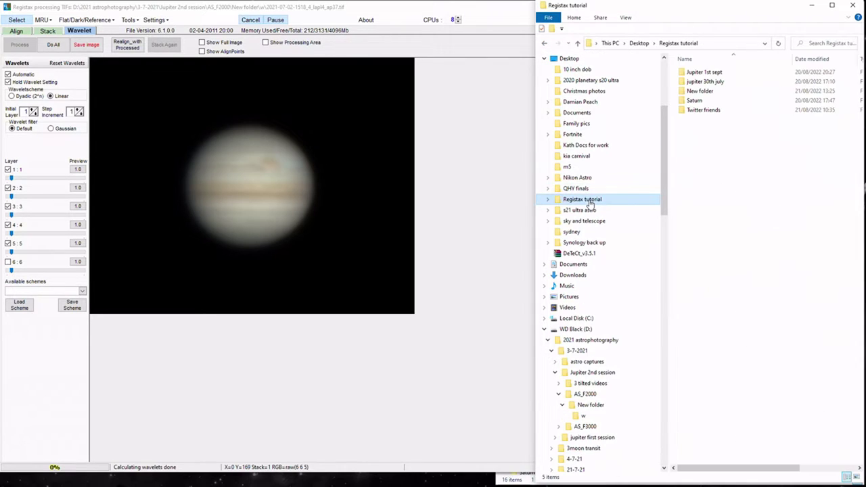
pyautogui.click(709, 112)
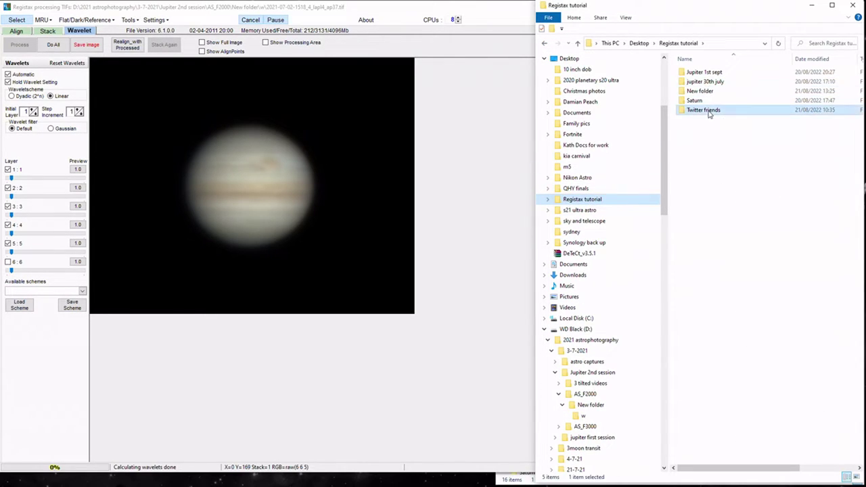
pyautogui.doubleClick(708, 113)
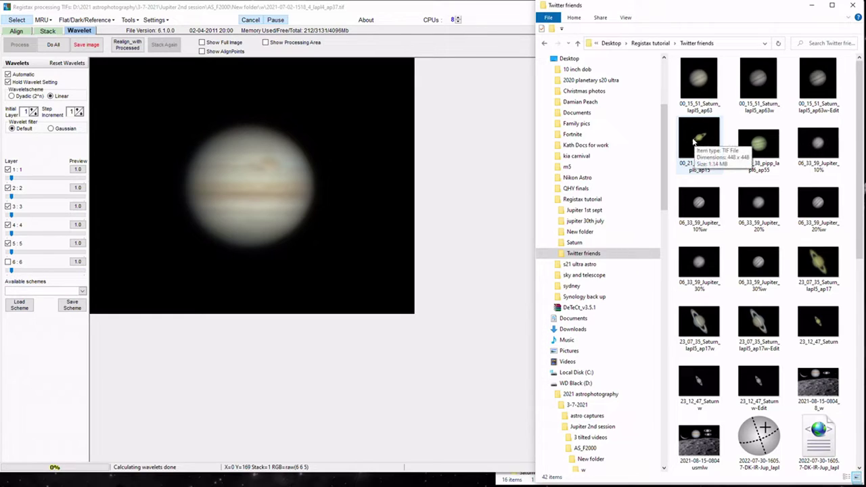
pyautogui.moveTo(697, 87); pyautogui.dragTo(699, 93)
pyautogui.moveTo(757, 145); pyautogui.dragTo(365, 195)
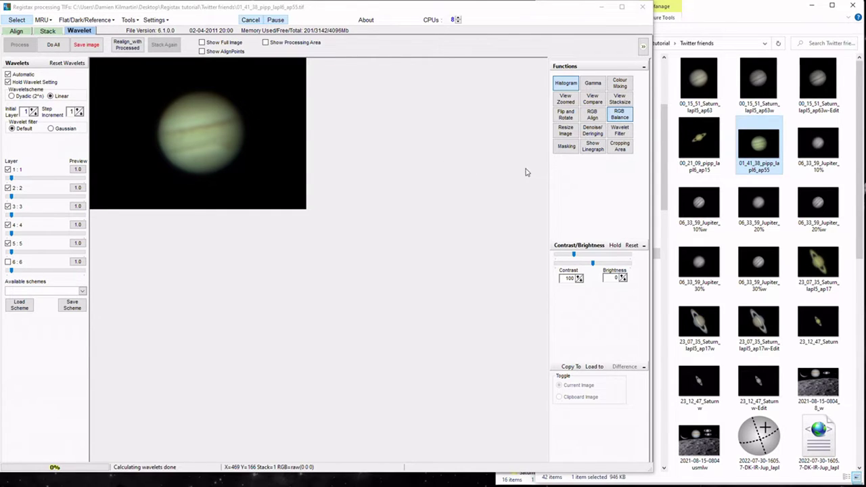
# Hide the histogram panel and move the RGB balance panel below the function buttons, leaving it open
pyautogui.click(566, 82)
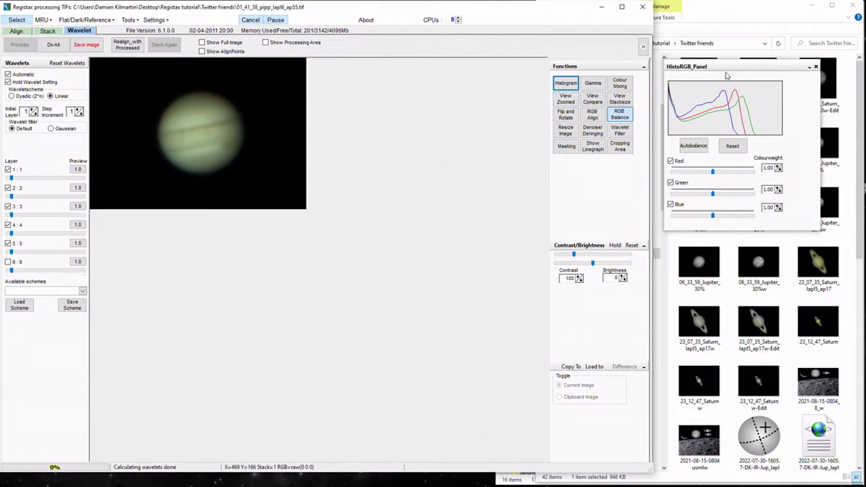
pyautogui.moveTo(741, 69); pyautogui.dragTo(569, 246)
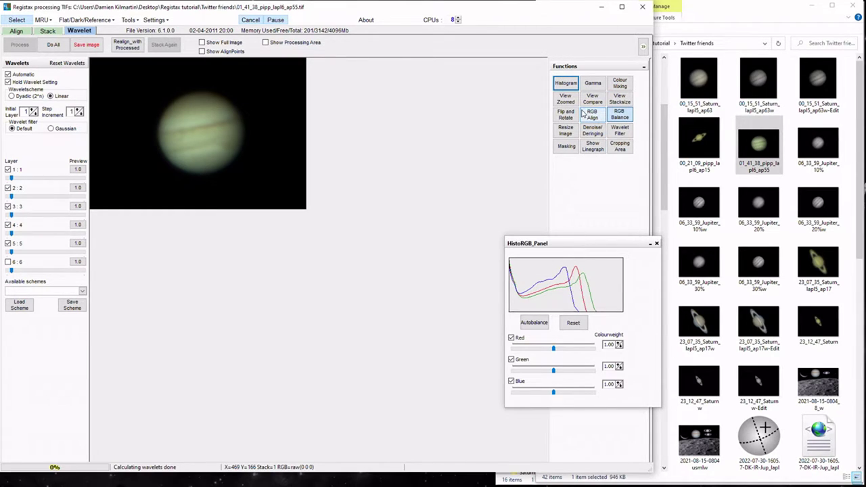
pyautogui.click(619, 113)
pyautogui.click(619, 113)
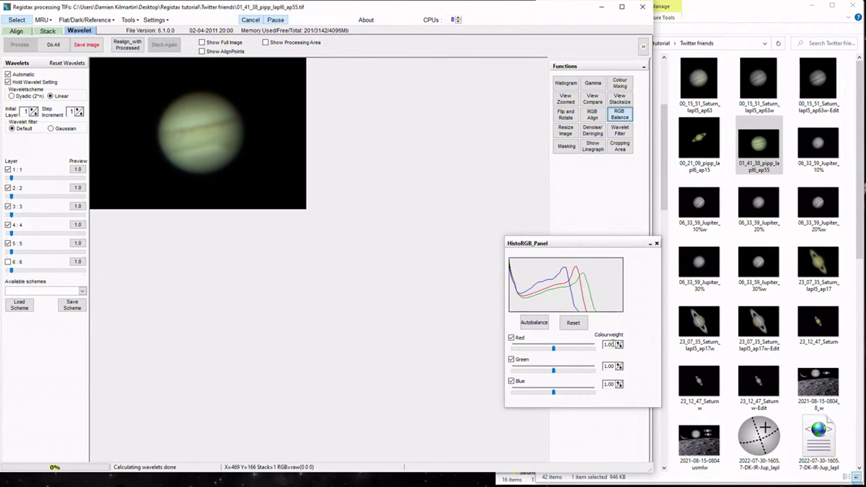
# Auto-balance the RGB channels of the Jupiter image and move the colour balance window aside
pyautogui.click(535, 324)
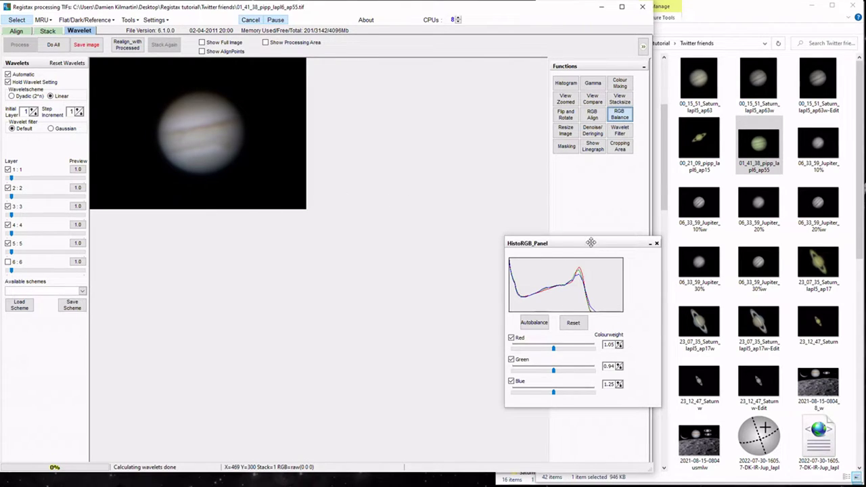
pyautogui.moveTo(591, 242); pyautogui.dragTo(623, 216)
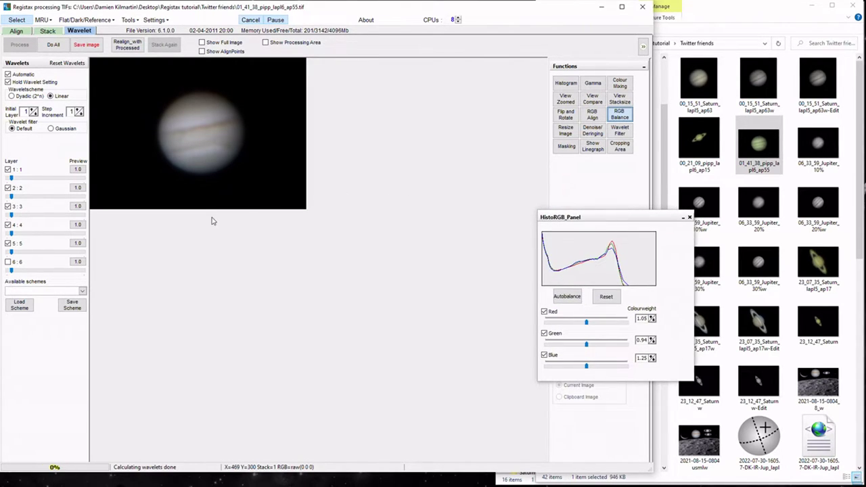
# Preview the detail affected by wavelet layers 1 to 4 at a step increment of 1
pyautogui.click(77, 169)
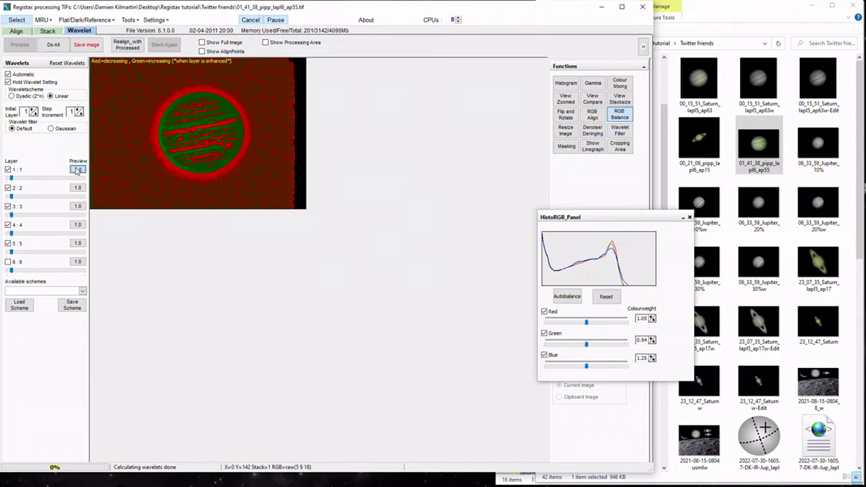
pyautogui.click(78, 188)
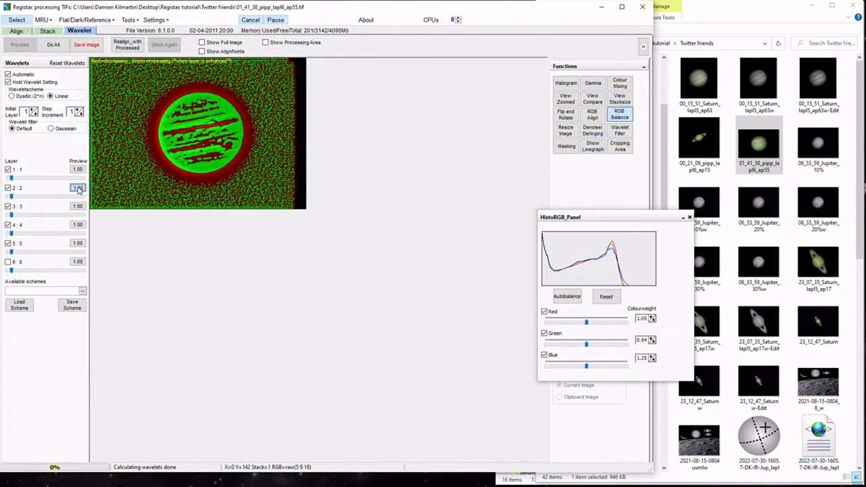
pyautogui.click(79, 206)
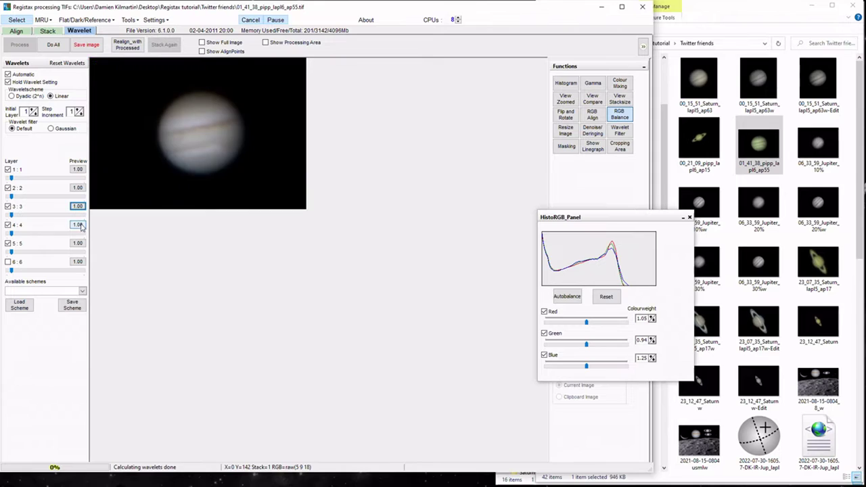
pyautogui.click(79, 226)
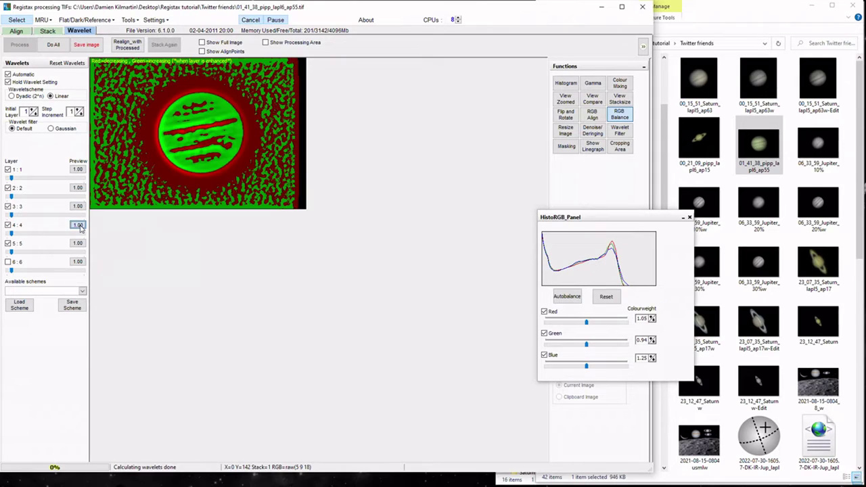
pyautogui.click(78, 169)
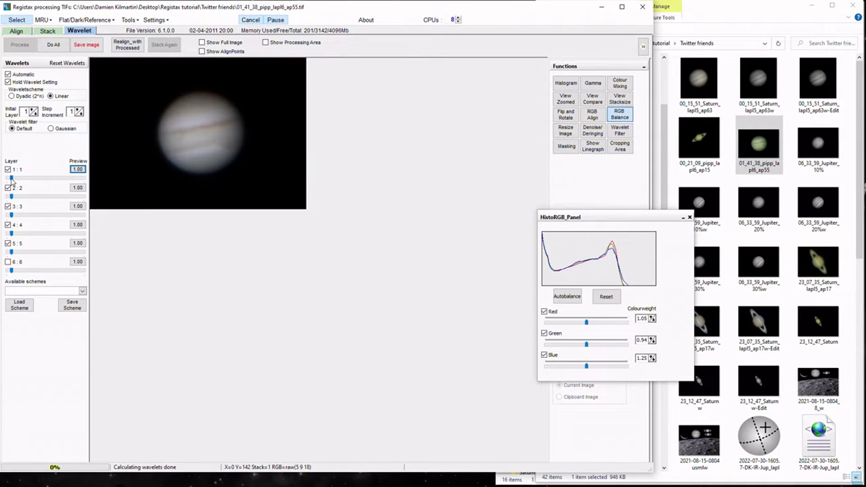
pyautogui.click(78, 170)
# Compare wavelet step increments 0 and 1 on the Jupiter image, and leave the step increment at 0
pyautogui.click(79, 113)
pyautogui.click(77, 169)
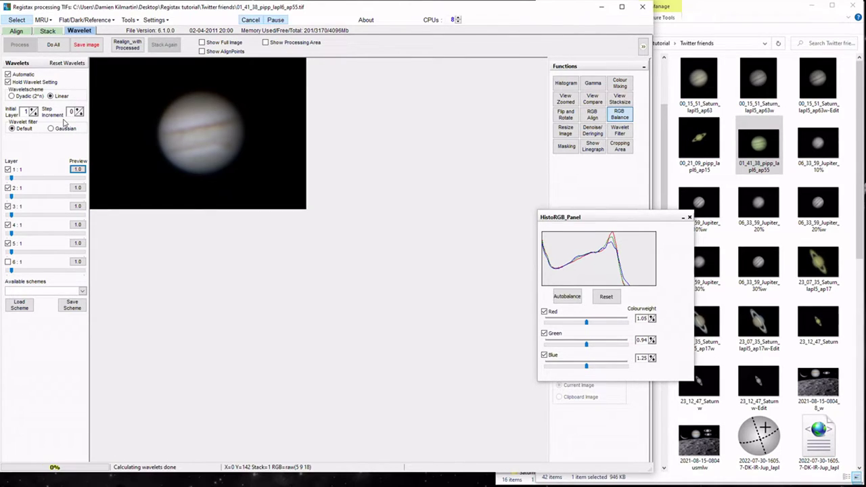
pyautogui.click(80, 109)
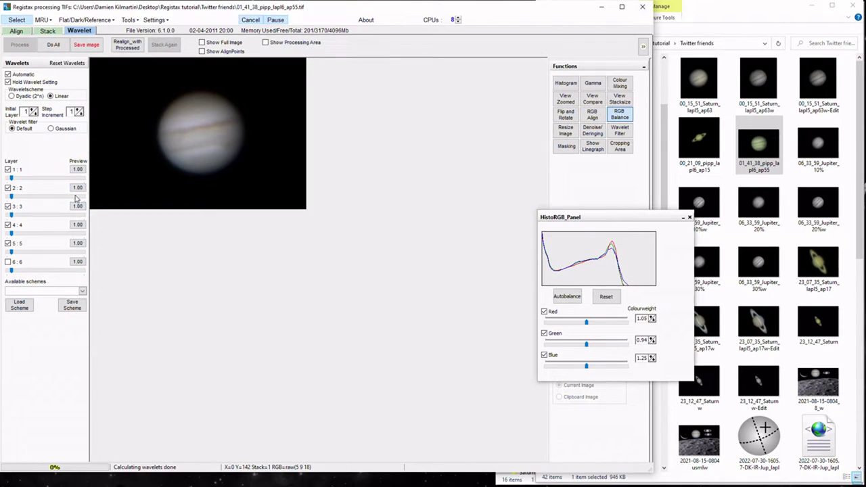
pyautogui.click(80, 115)
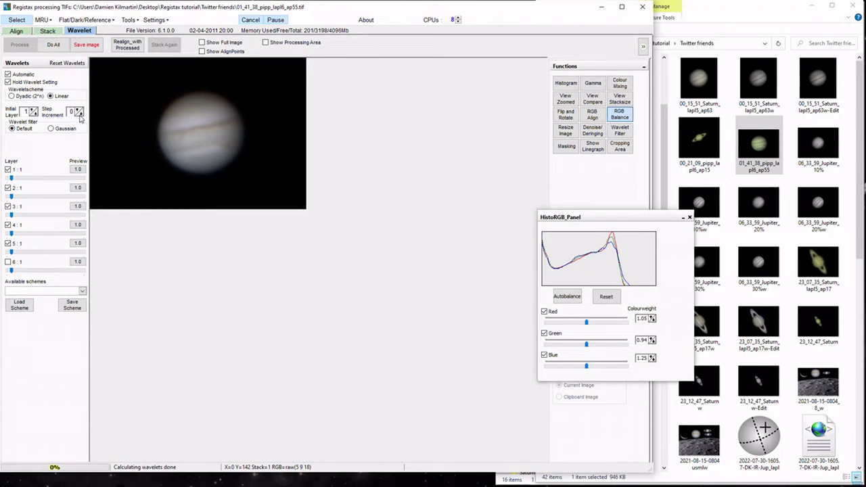
# Preview the detail affected by each of the six wavelet layers at a step increment of 0
pyautogui.click(78, 169)
pyautogui.click(77, 189)
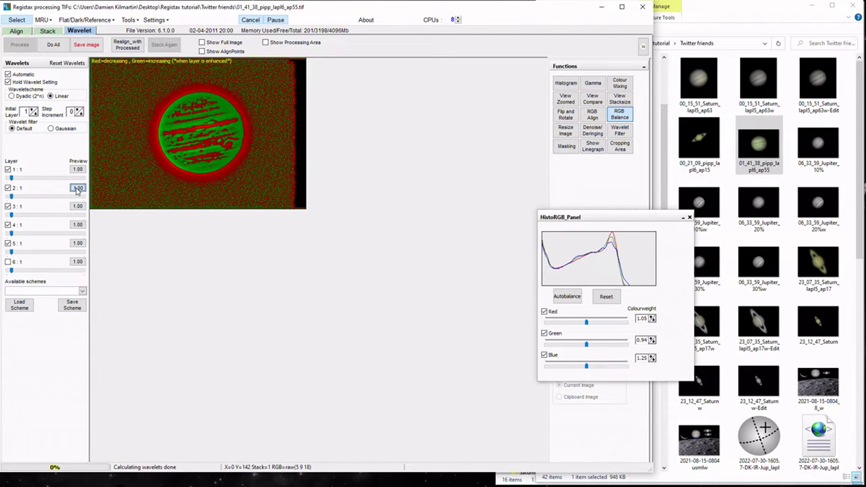
pyautogui.click(75, 207)
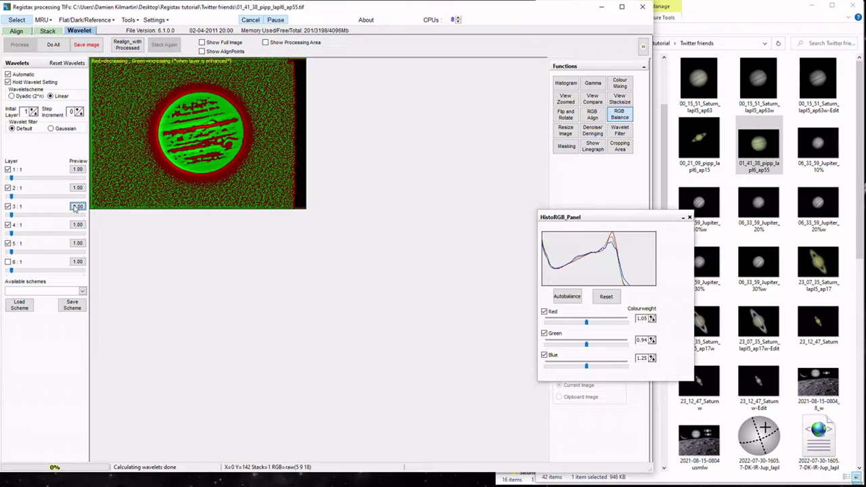
pyautogui.click(77, 224)
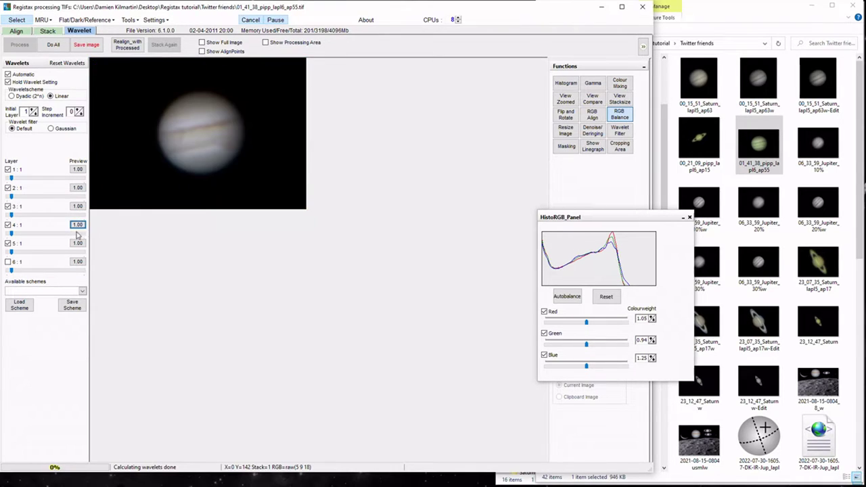
pyautogui.click(78, 244)
pyautogui.click(77, 262)
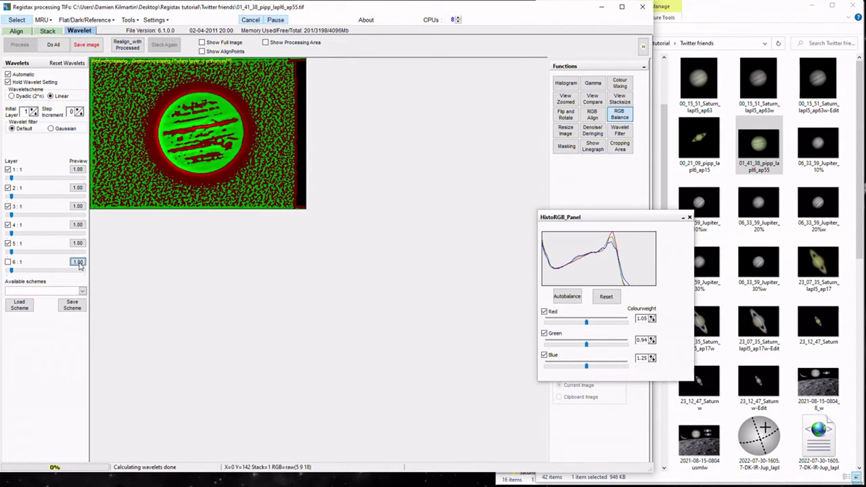
pyautogui.click(79, 169)
pyautogui.click(79, 170)
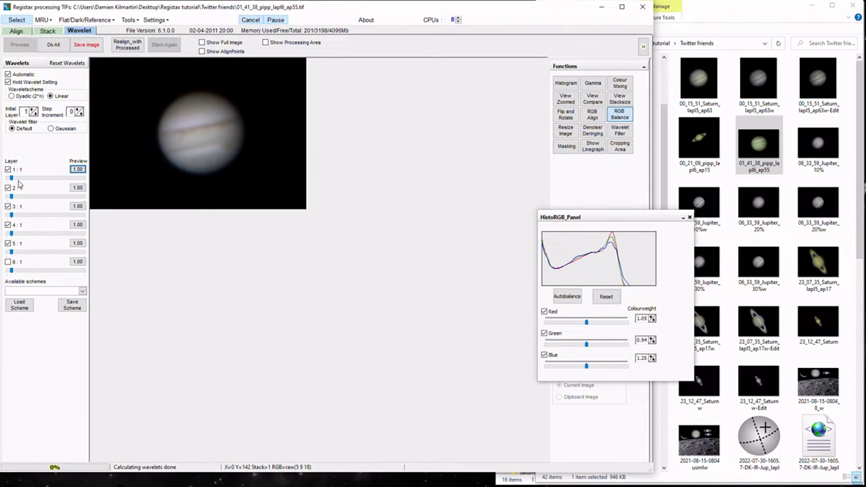
# Sharpen the Jupiter image by raising wavelet layer 1 to 56.4 and layer 2 to 41.7
pyautogui.moveTo(11, 177); pyautogui.dragTo(52, 181)
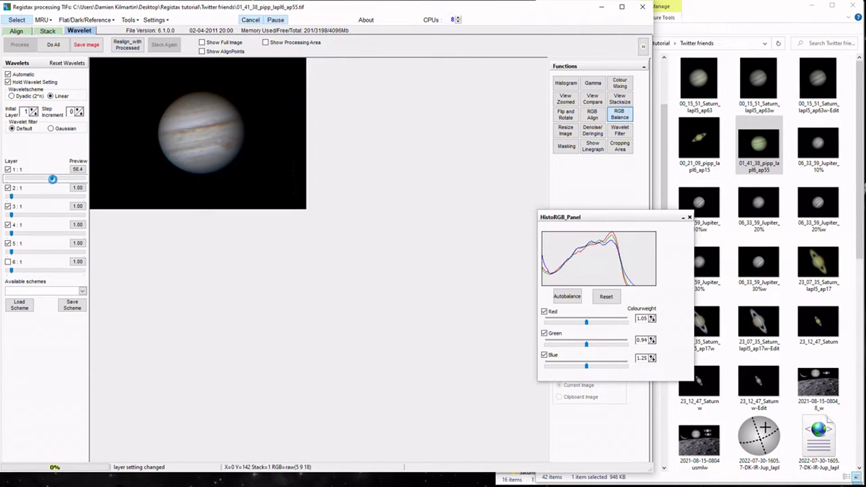
pyautogui.click(53, 196)
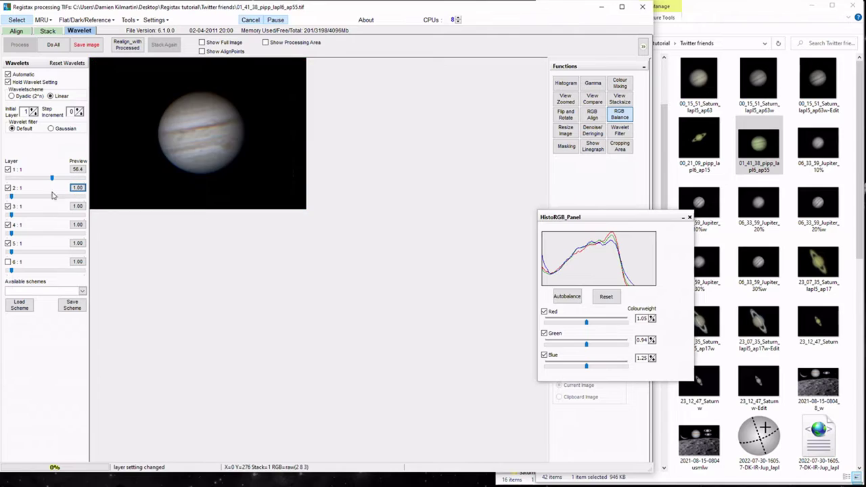
pyautogui.moveTo(12, 197); pyautogui.dragTo(40, 196)
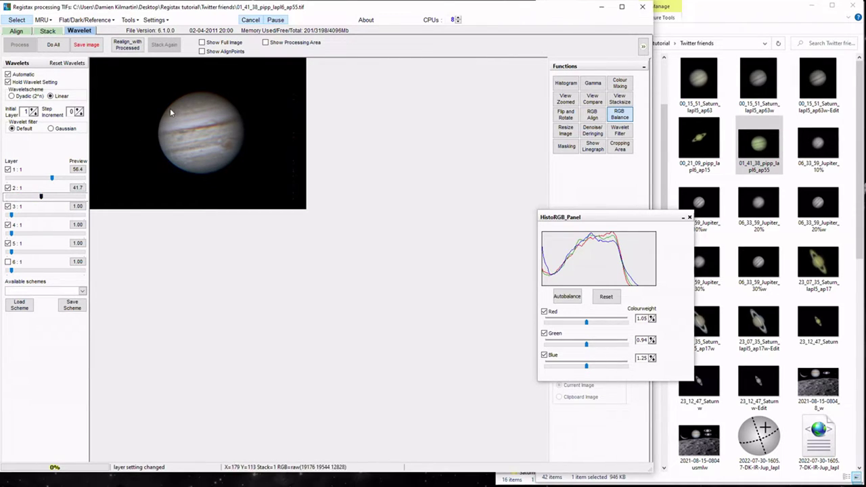
# Enable de-ringing for wavelet layer 1 with the bright side set to 61, and move its window off the main window
pyautogui.click(594, 132)
pyautogui.moveTo(547, 171); pyautogui.dragTo(443, 70)
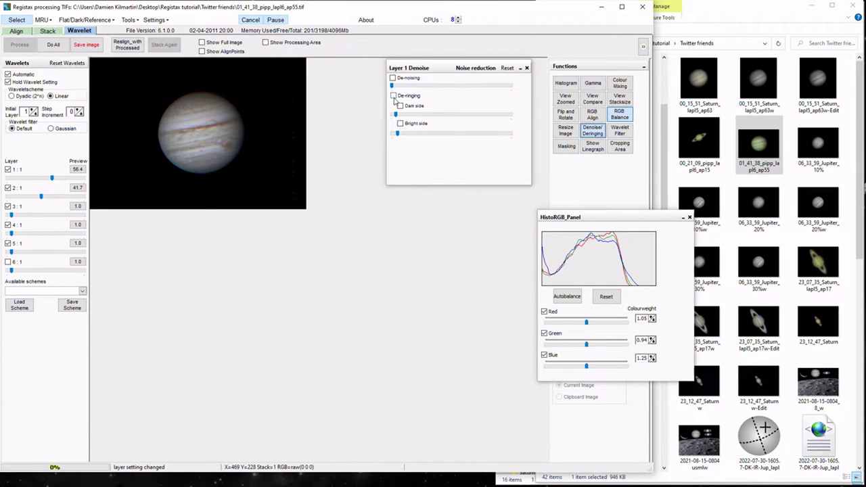
pyautogui.click(393, 95)
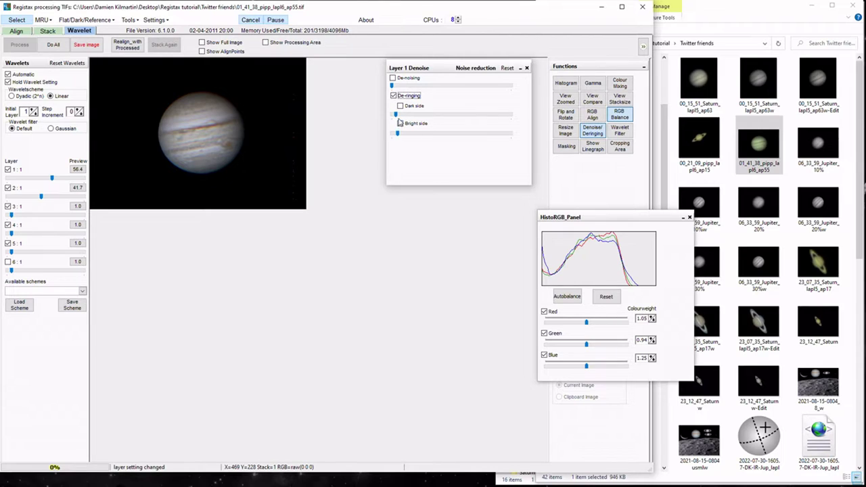
pyautogui.click(399, 124)
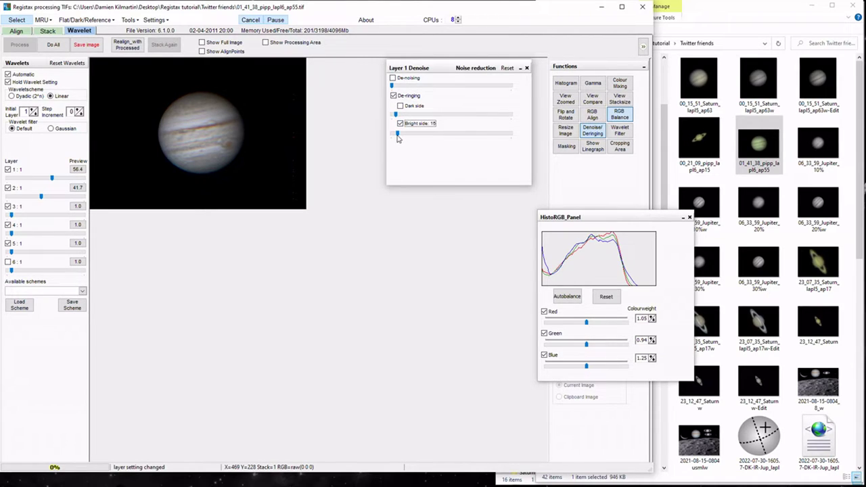
pyautogui.moveTo(397, 137); pyautogui.dragTo(399, 136)
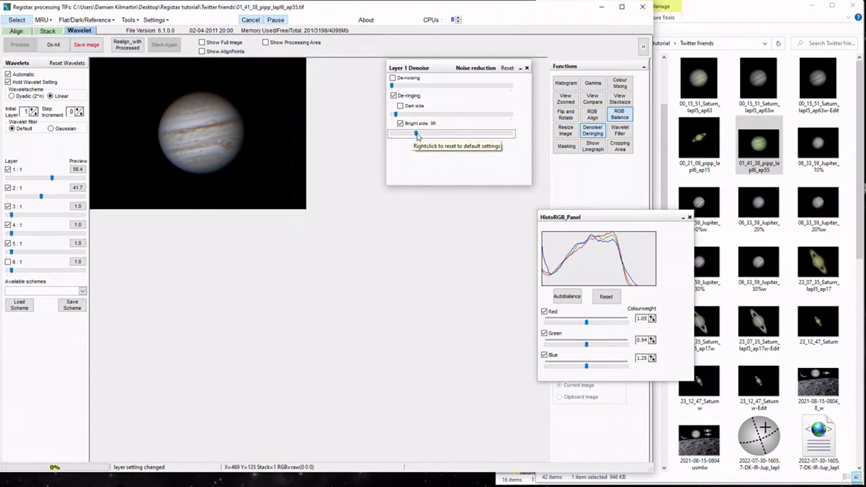
pyautogui.moveTo(411, 136); pyautogui.dragTo(415, 137)
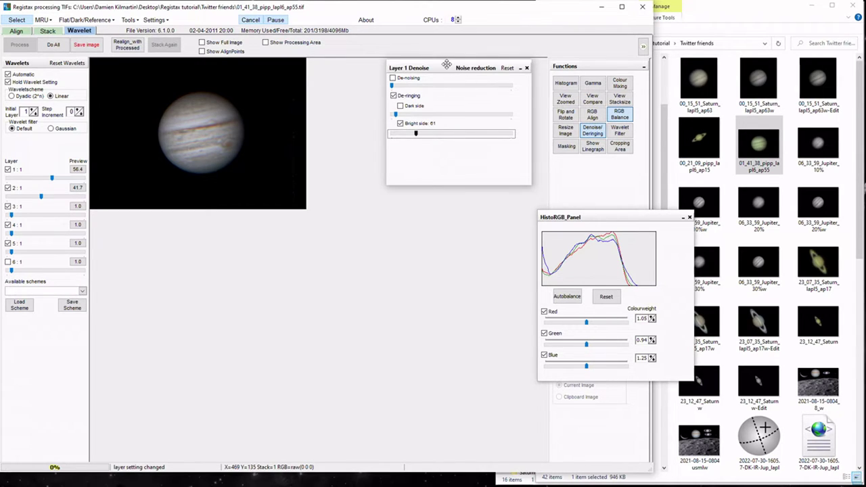
pyautogui.moveTo(446, 64); pyautogui.dragTo(725, 87)
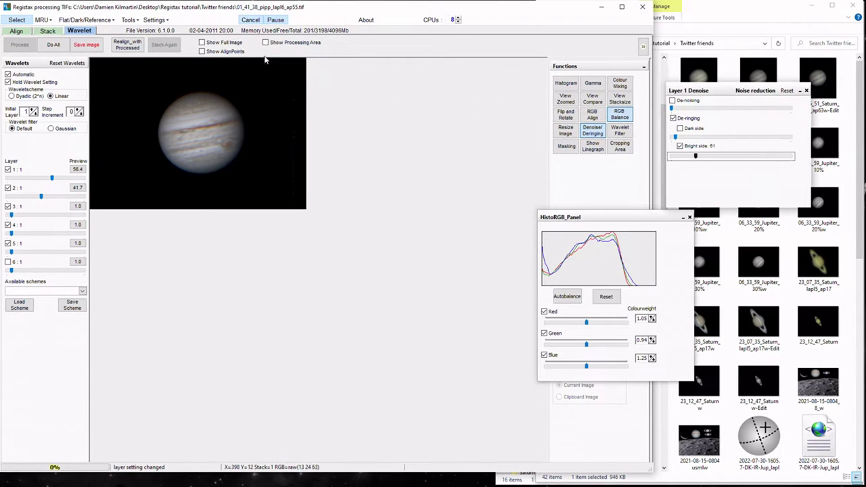
# Inspect the sharpened Jupiter in the full image display at slightly different window widths, and return to the normal display
pyautogui.click(205, 43)
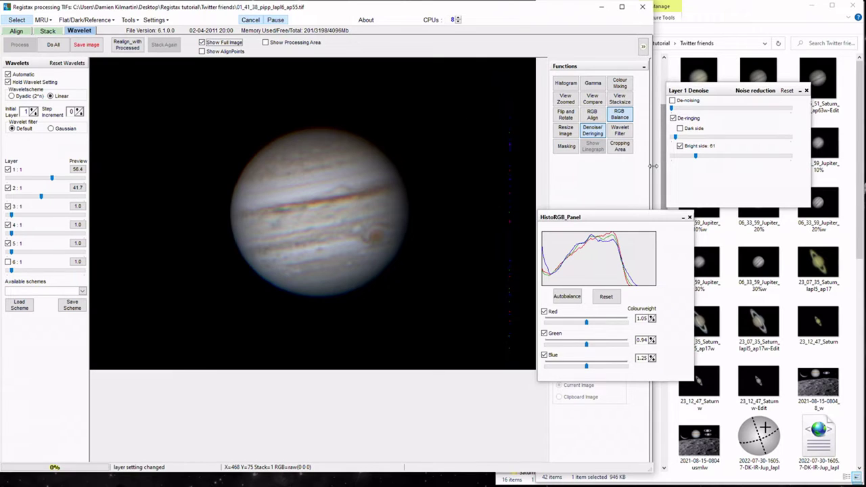
pyautogui.moveTo(653, 165)
pyautogui.mouseDown()
pyautogui.moveTo(590, 169)
pyautogui.moveTo(639, 170)
pyautogui.mouseUp()
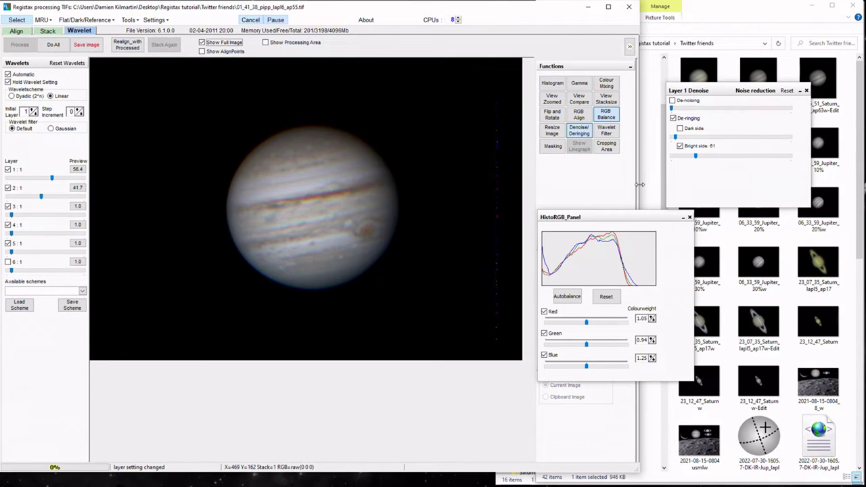
pyautogui.moveTo(639, 183); pyautogui.dragTo(626, 185)
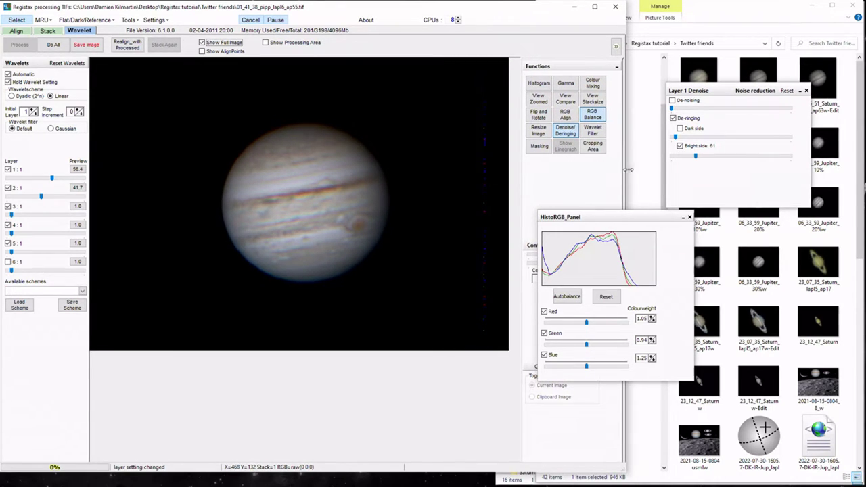
pyautogui.moveTo(628, 169)
pyautogui.mouseDown()
pyautogui.moveTo(646, 169)
pyautogui.moveTo(622, 170)
pyautogui.moveTo(634, 169)
pyautogui.mouseUp()
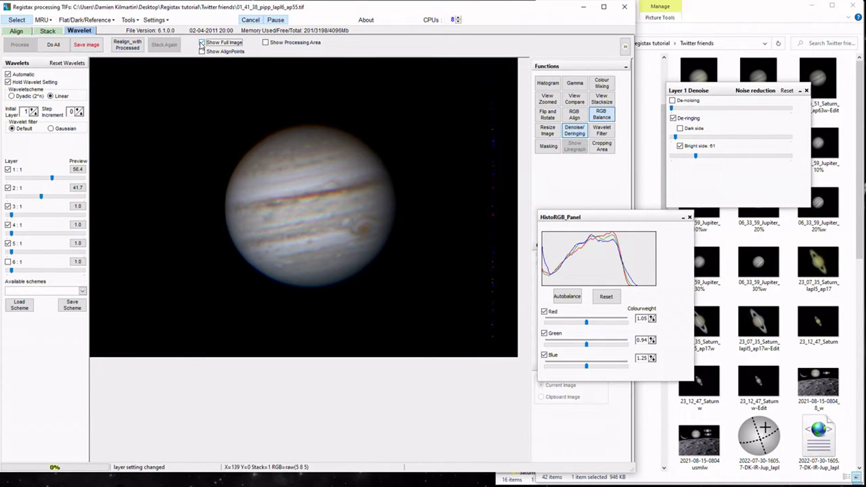
pyautogui.click(201, 42)
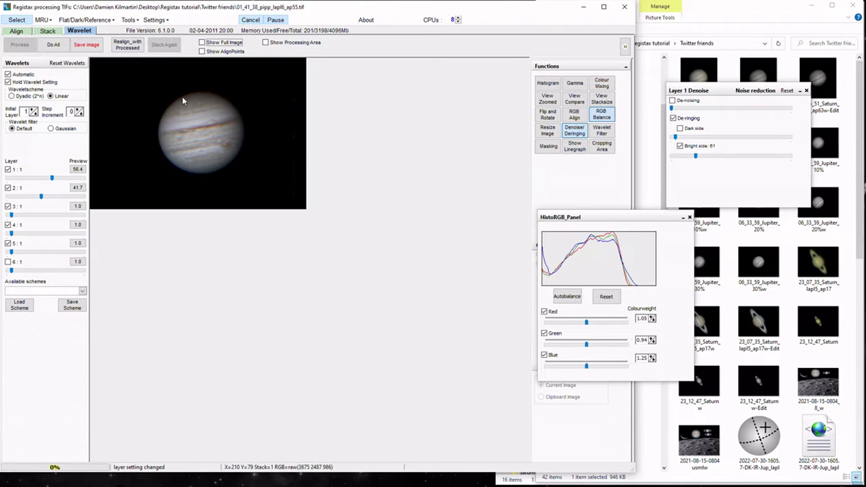
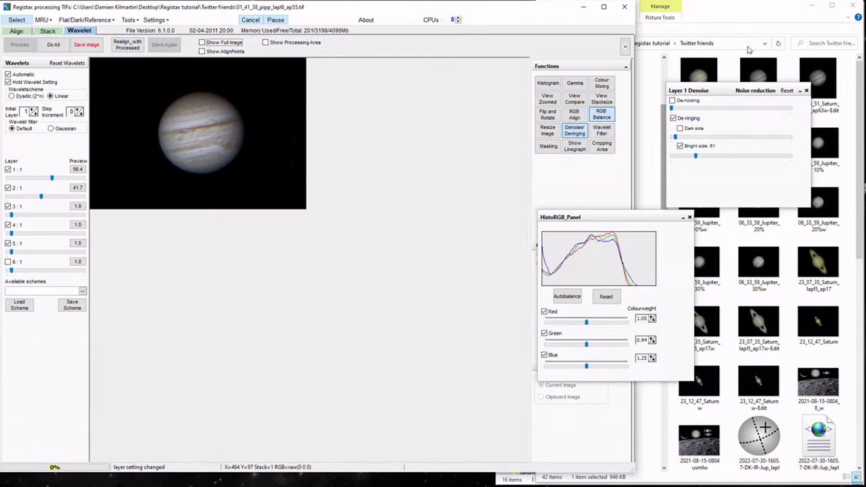
# Load the Saturn image 00_21_09_pipp_lapl6_ap15 from the Twitter friends folder into Registax
pyautogui.click(721, 6)
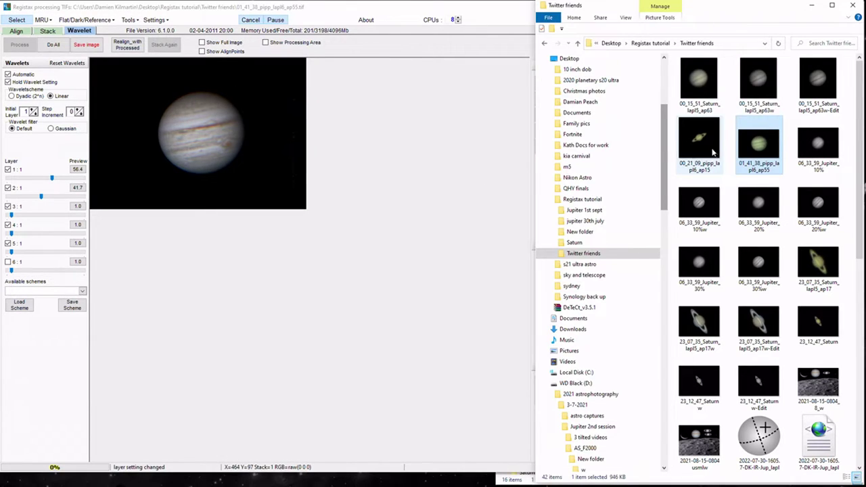
pyautogui.moveTo(711, 152); pyautogui.dragTo(295, 164)
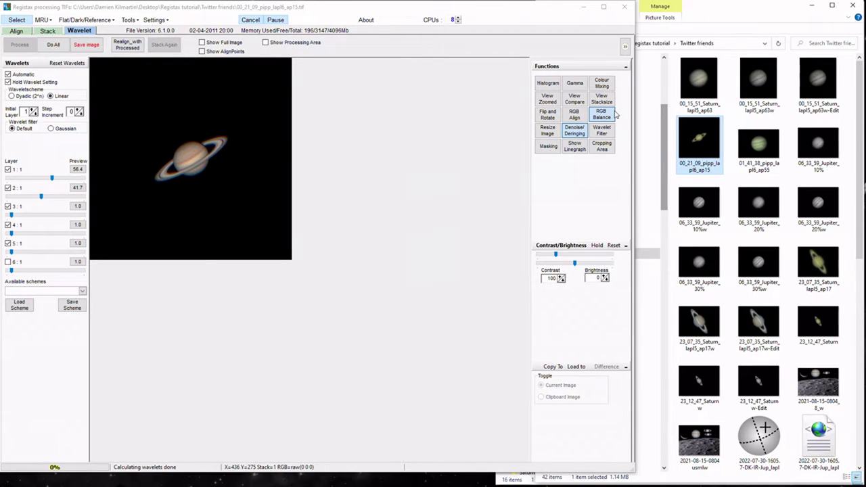
# Switch off bright-side de-ringing for the Saturn image and replace the denoise window with the RGB Balance settings
pyautogui.click(607, 118)
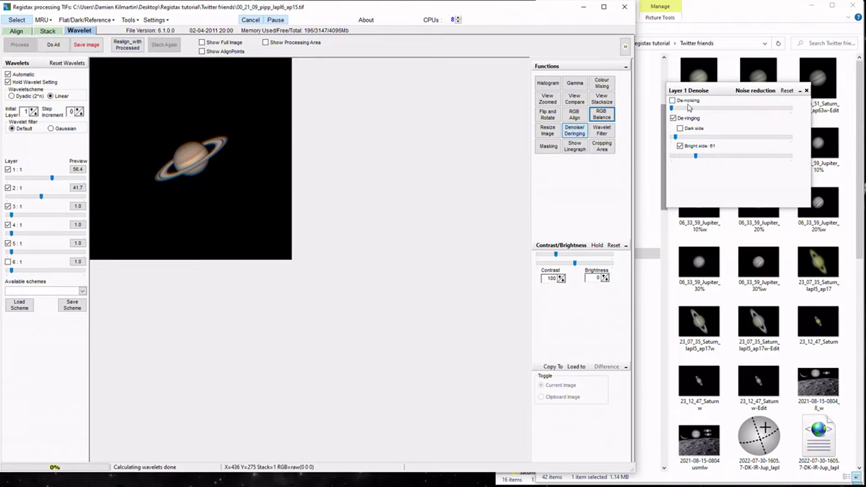
pyautogui.click(680, 147)
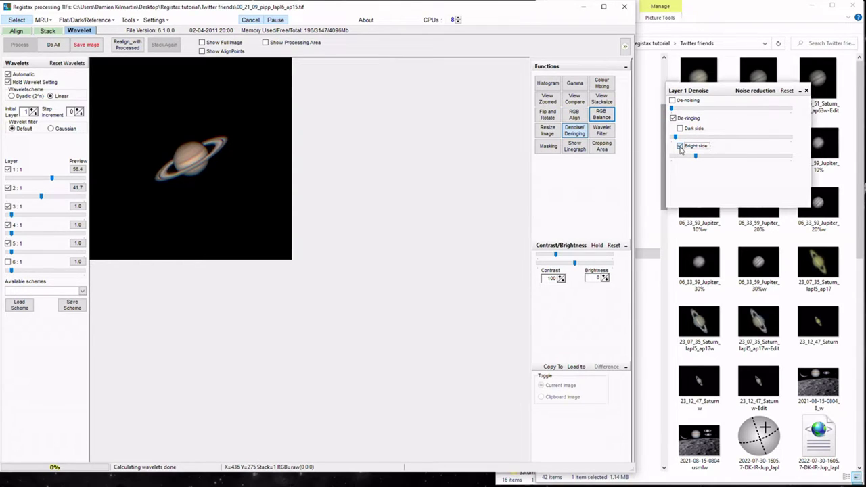
pyautogui.click(806, 90)
pyautogui.click(601, 115)
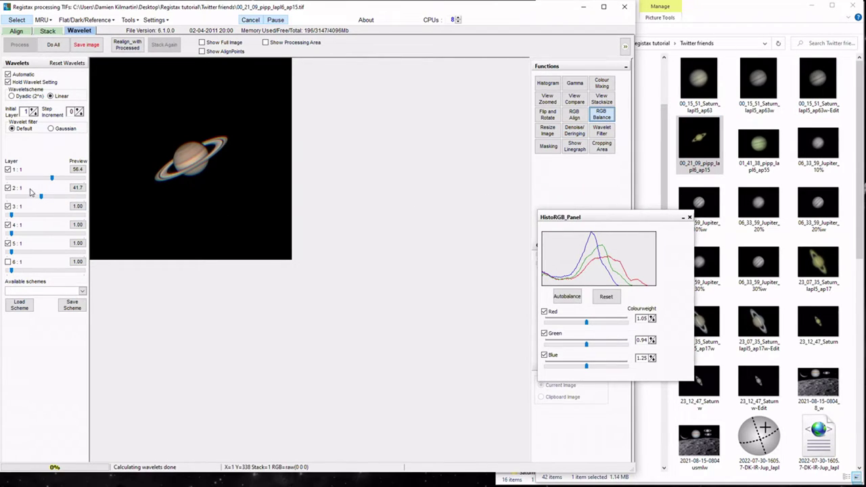
# Reset all wavelet layers for the Saturn image and set the step increment to 1
pyautogui.click(66, 63)
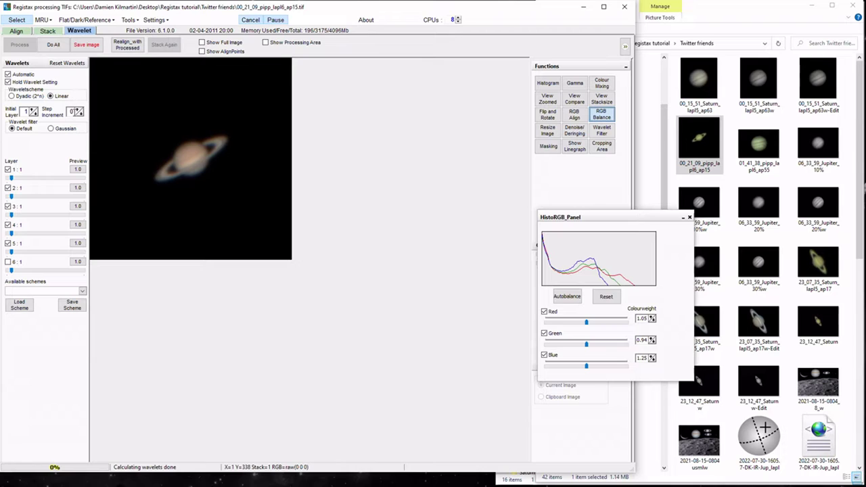
pyautogui.click(78, 110)
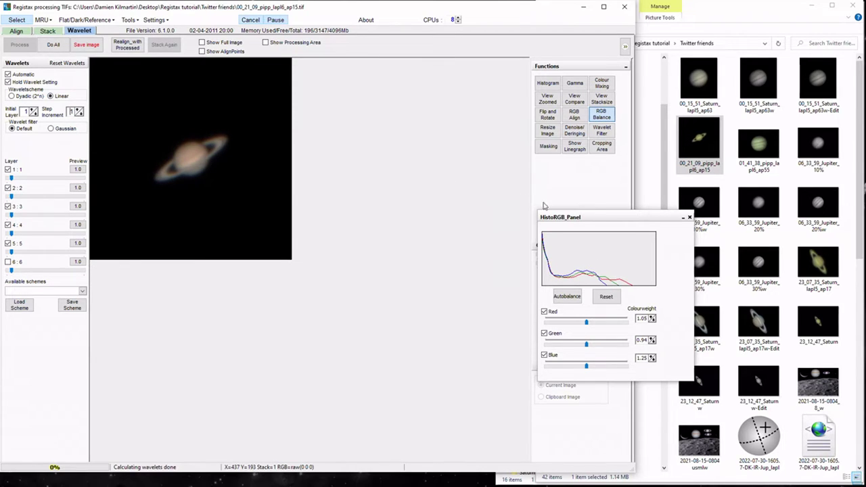
# Autobalance Saturn's colours, then set the green colour weight to 0.88 and the blue to 1.23
pyautogui.moveTo(607, 219); pyautogui.dragTo(555, 186)
pyautogui.click(515, 263)
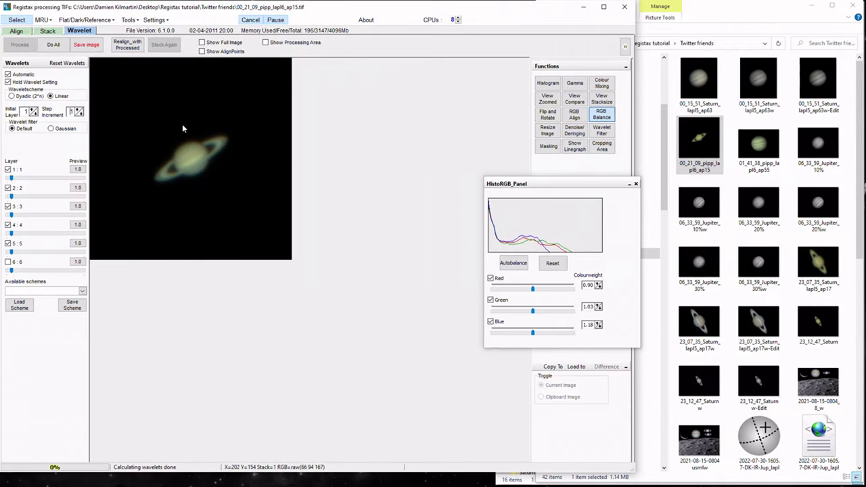
pyautogui.click(598, 308)
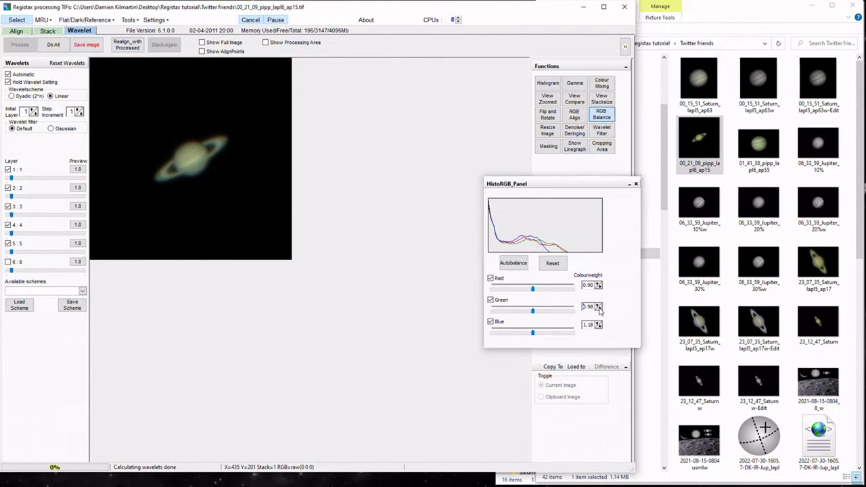
pyautogui.click(599, 309)
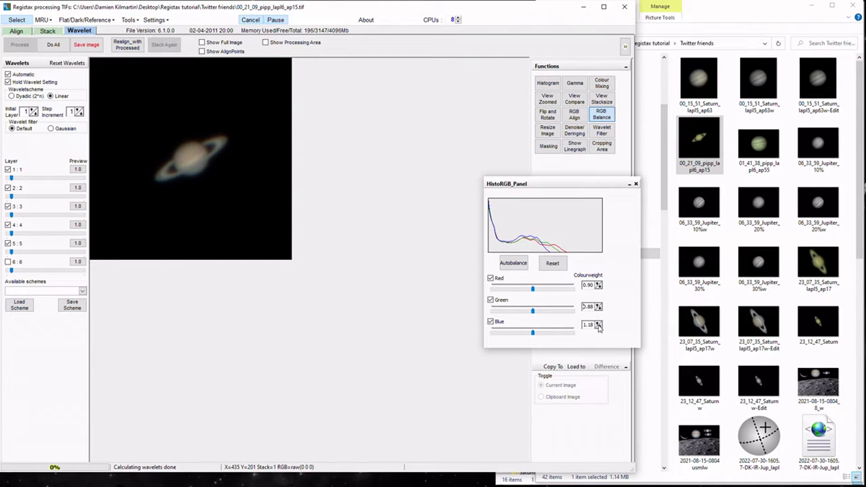
pyautogui.click(598, 323)
# Preview what wavelet layer 1 affects with the step increment at 1, and return to the normal image
pyautogui.click(78, 170)
pyautogui.click(77, 170)
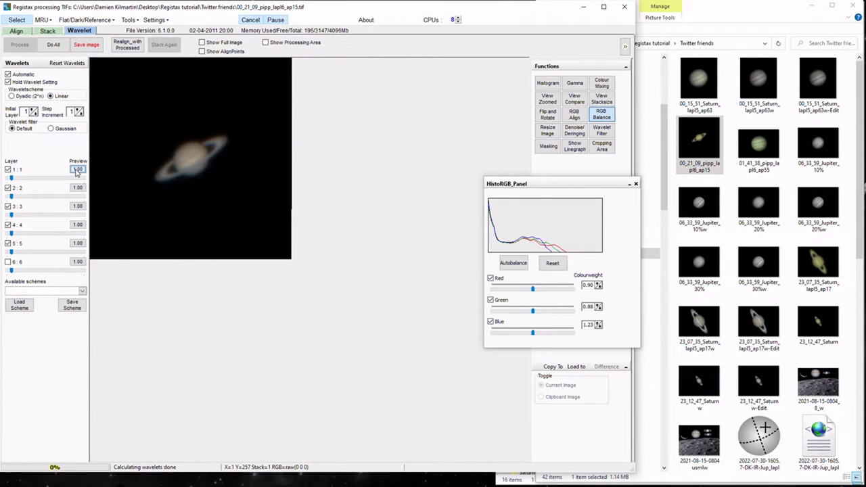
pyautogui.click(77, 169)
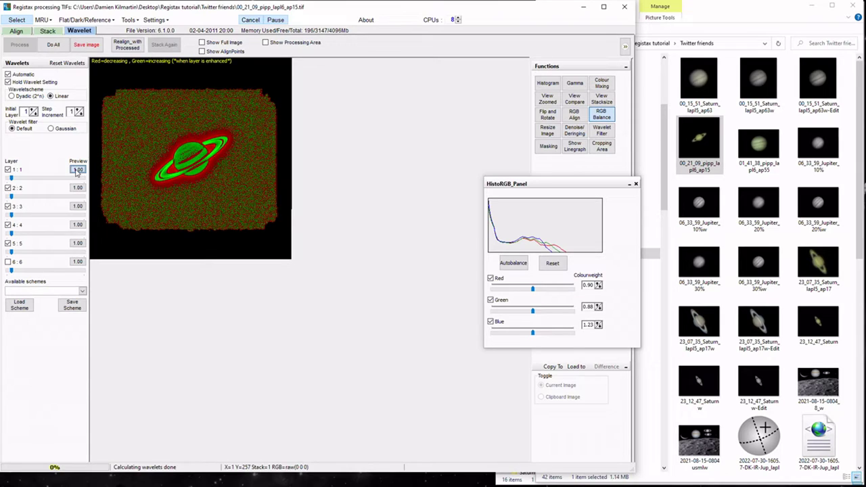
pyautogui.click(77, 170)
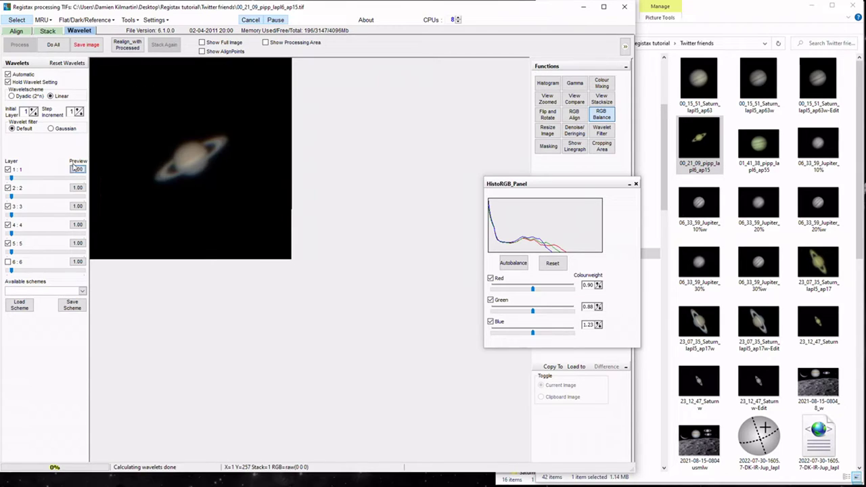
# Set the wavelet step increment to 0 and check the preview of layer 1
pyautogui.click(80, 114)
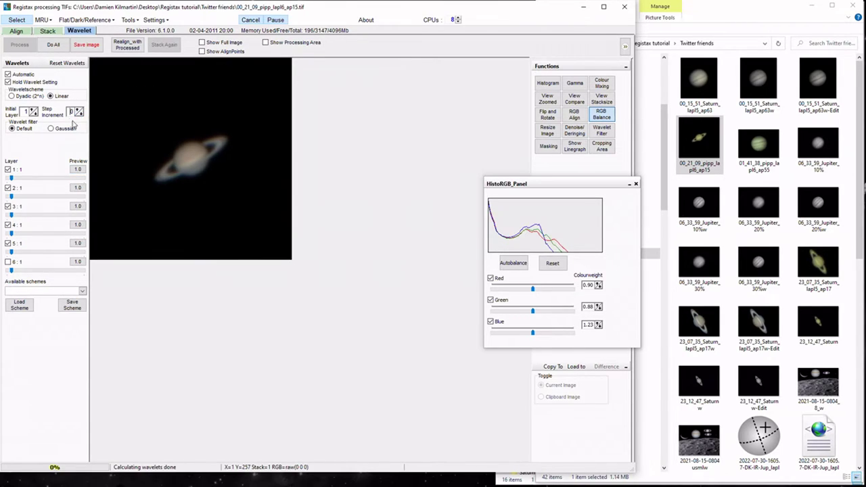
pyautogui.click(78, 169)
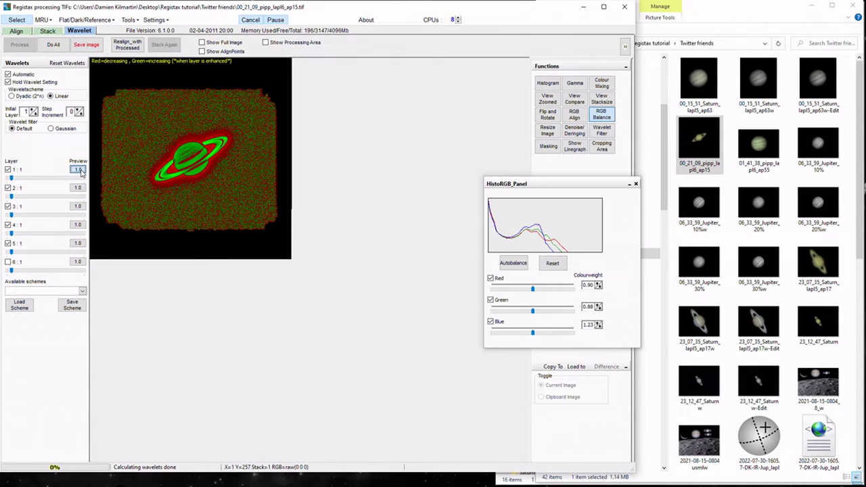
pyautogui.click(78, 169)
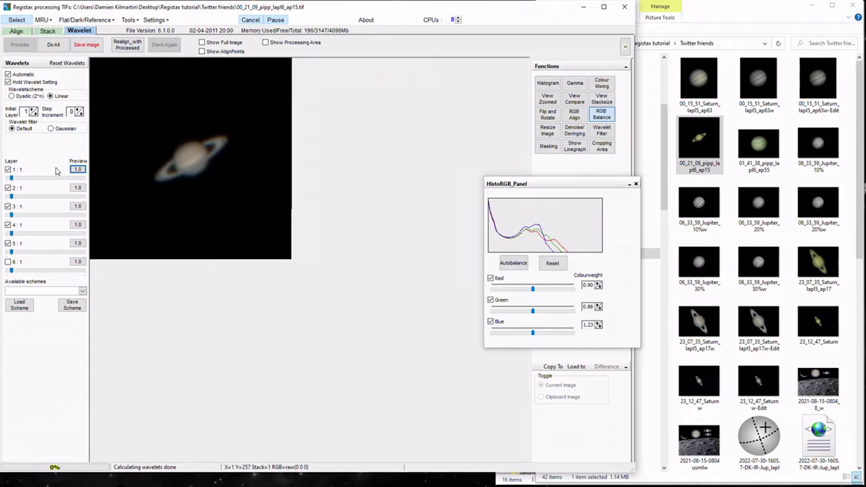
# Switch the wavelet filter to Gaussian and raise layer 1 to 33.1, checking the layer previews
pyautogui.click(51, 128)
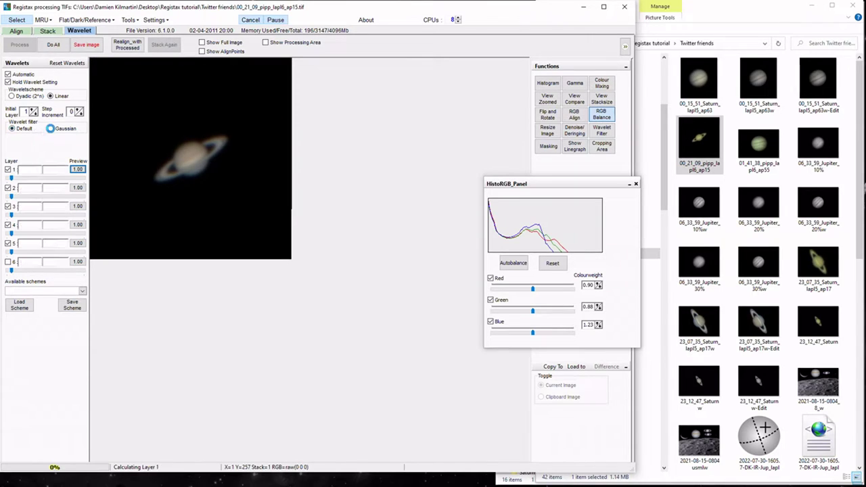
pyautogui.click(78, 170)
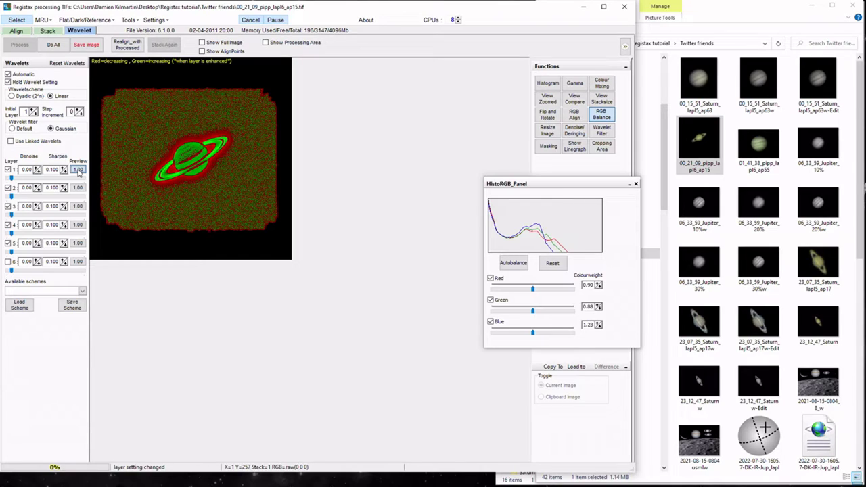
pyautogui.click(78, 170)
pyautogui.moveTo(13, 178); pyautogui.dragTo(35, 180)
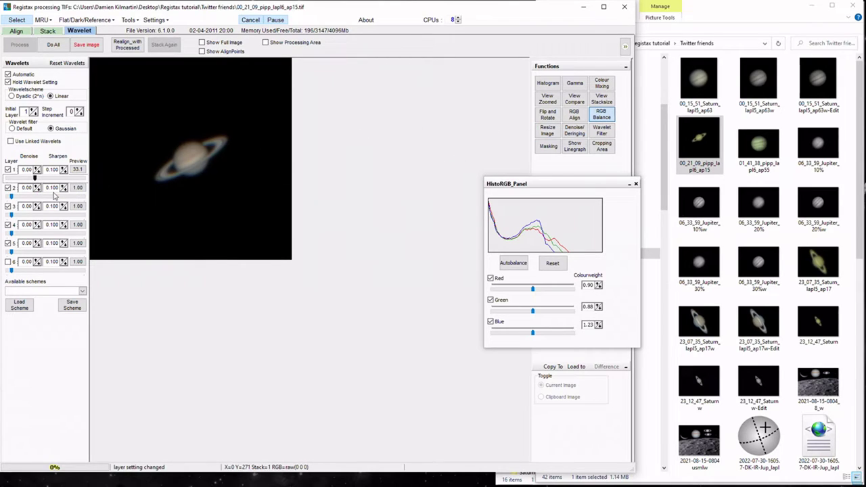
pyautogui.click(78, 170)
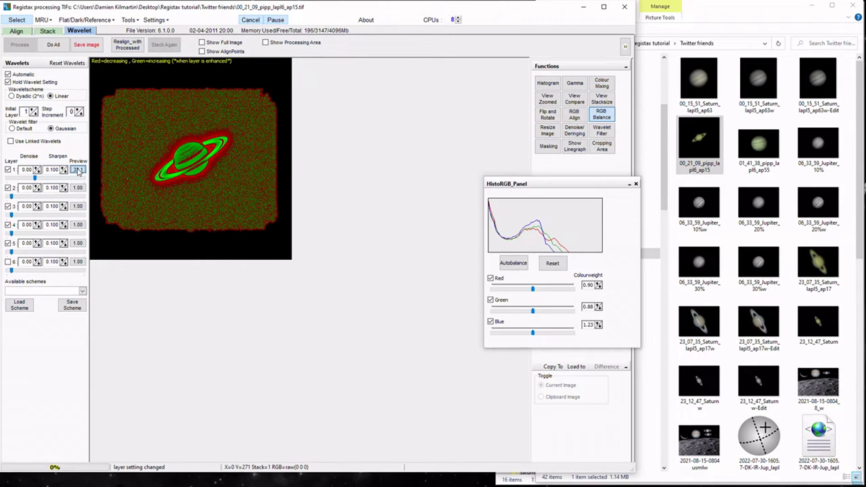
pyautogui.click(77, 170)
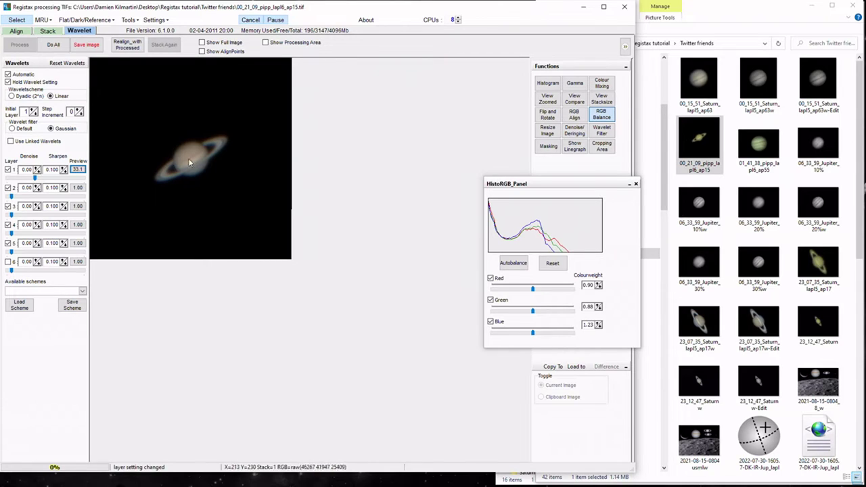
pyautogui.click(78, 187)
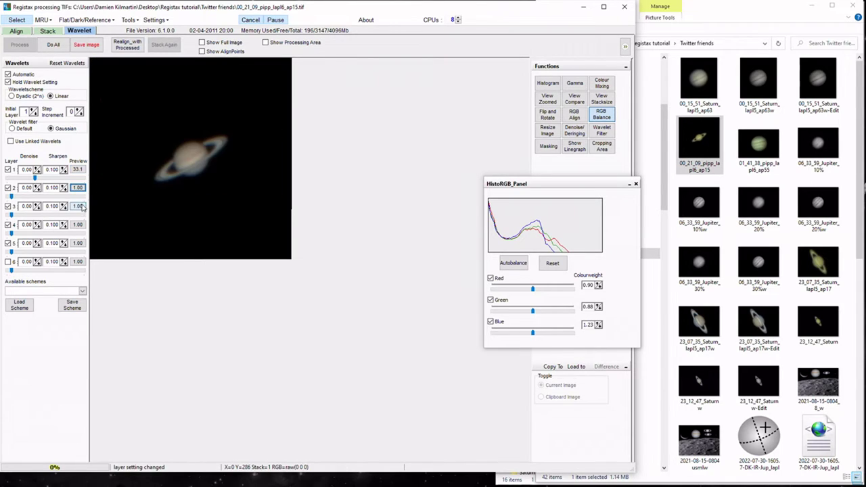
pyautogui.click(78, 225)
# Start RGB Align and resize the alignment area to about 210 by 136 pixels so it encloses Saturn and its rings
pyautogui.click(573, 115)
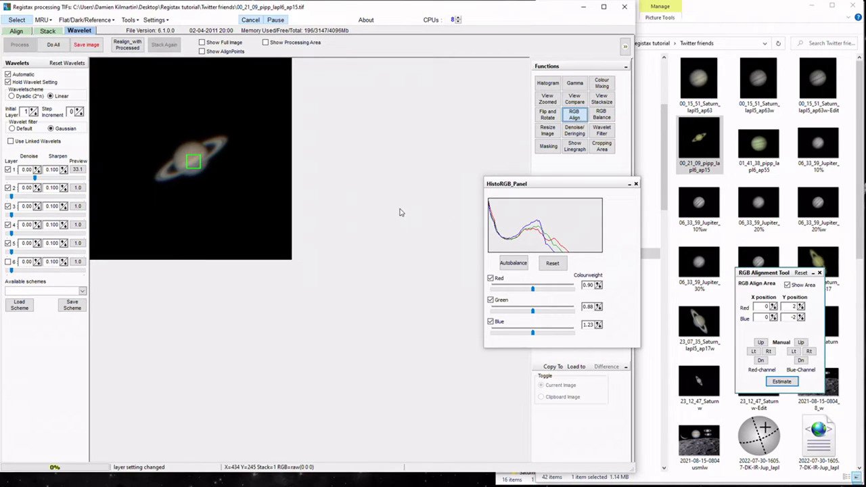
pyautogui.moveTo(184, 165); pyautogui.dragTo(153, 182)
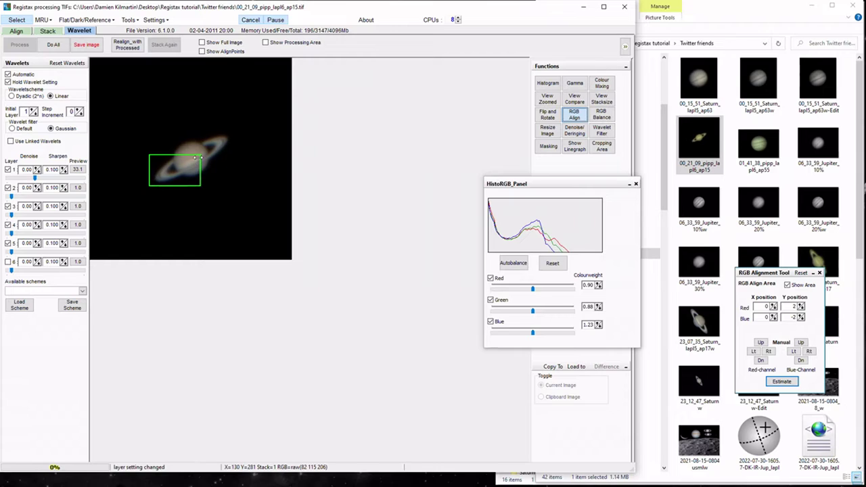
pyautogui.moveTo(197, 157); pyautogui.dragTo(239, 127)
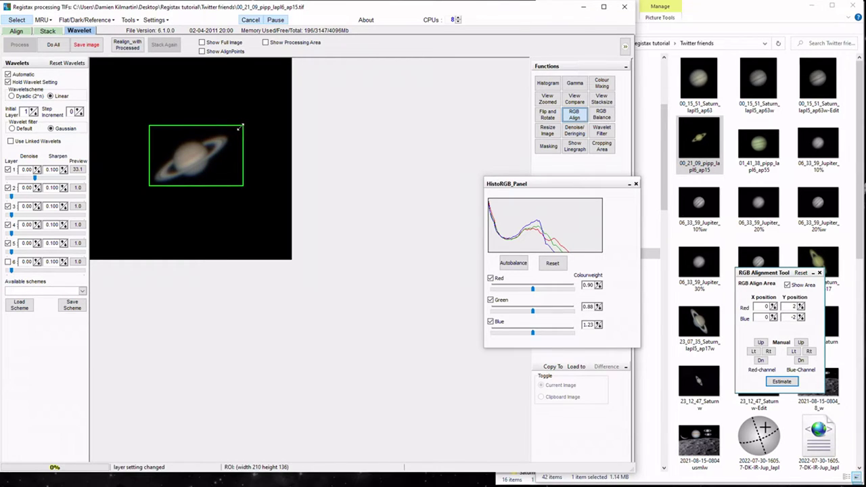
# Estimate the RGB channel alignment while viewing the full image, and return to the normal display
pyautogui.click(202, 42)
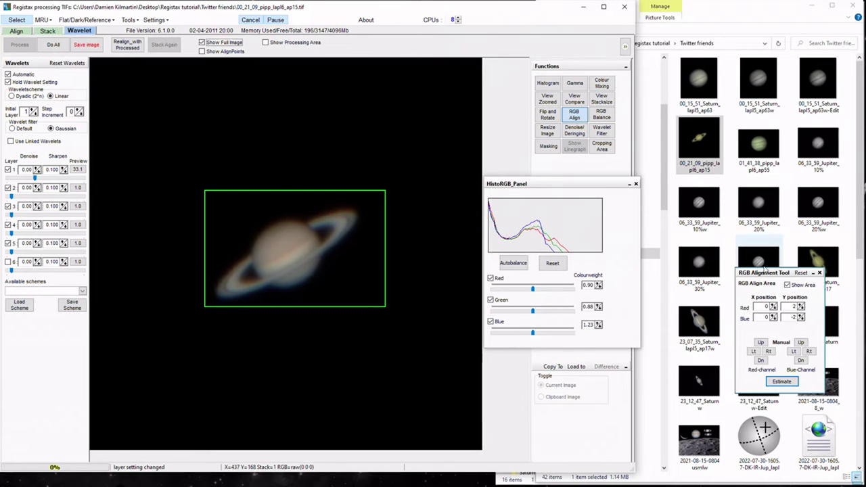
pyautogui.moveTo(781, 273); pyautogui.dragTo(522, 82)
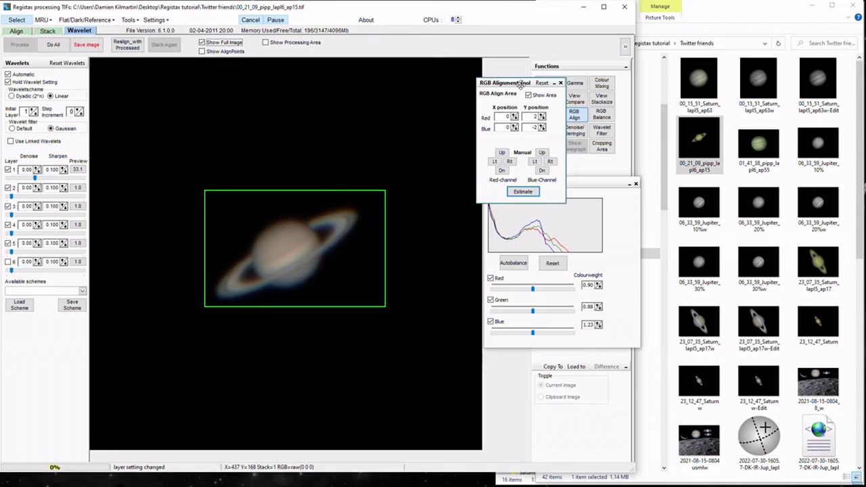
pyautogui.click(526, 194)
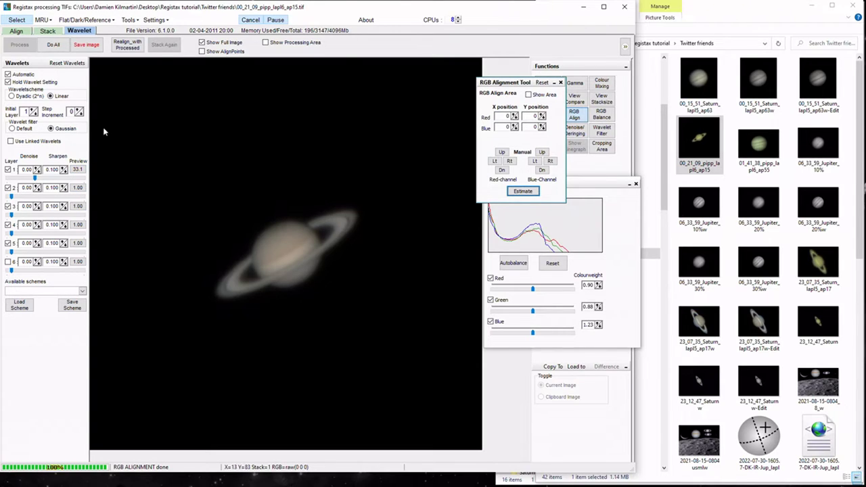
pyautogui.click(201, 42)
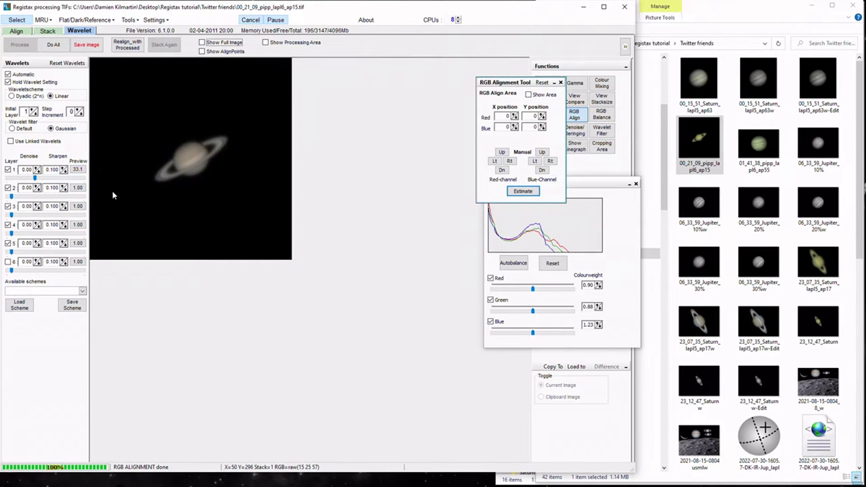
# Raise wavelet layer 1 to 95.7 and set its sharpen value to 0.150
pyautogui.moveTo(35, 177)
pyautogui.mouseDown()
pyautogui.moveTo(44, 178)
pyautogui.moveTo(26, 178)
pyautogui.mouseUp()
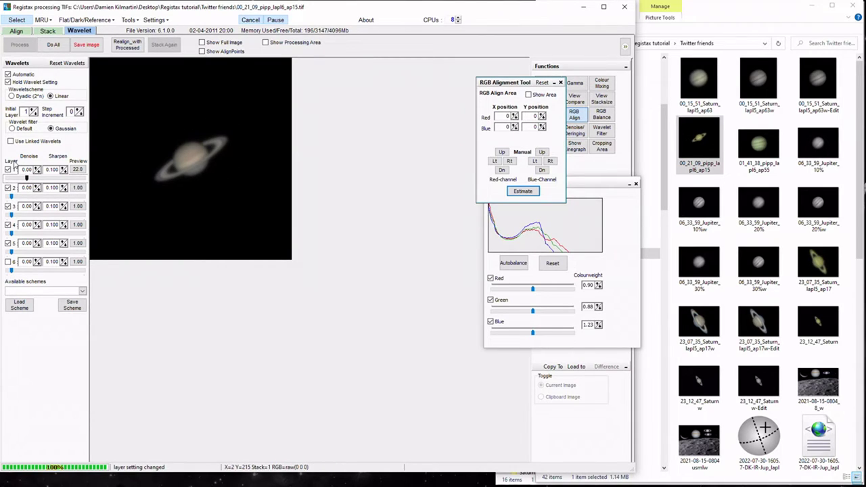
pyautogui.click(62, 170)
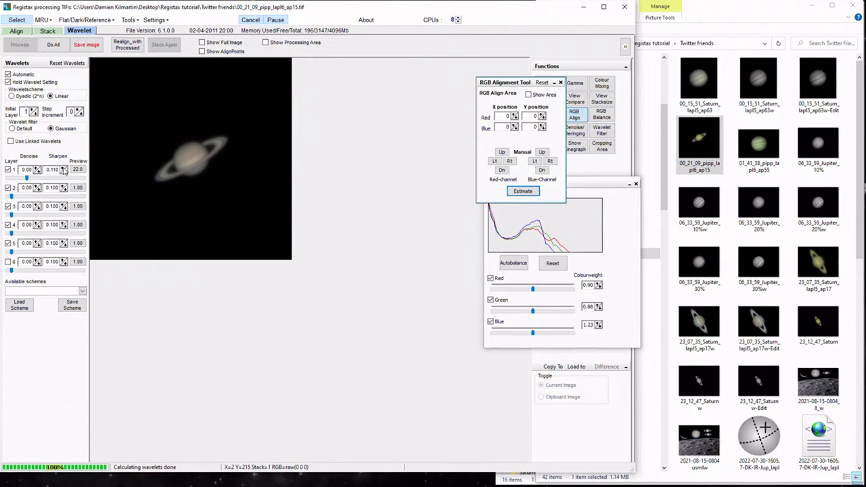
pyautogui.click(67, 175)
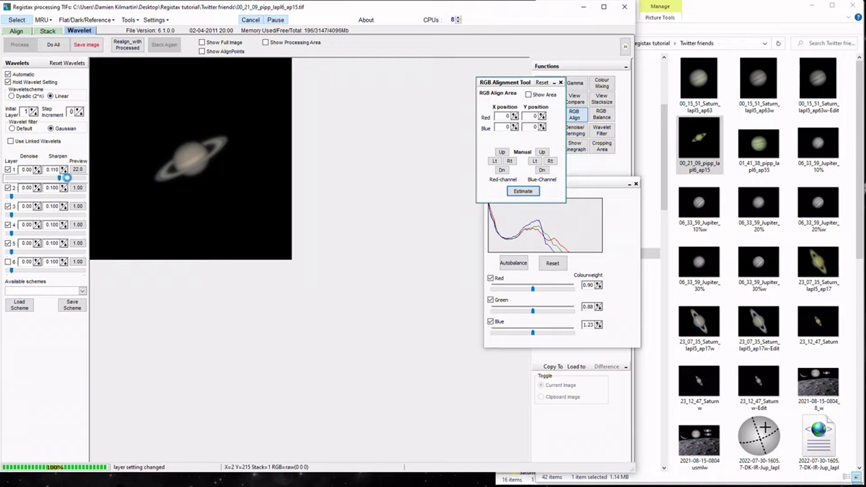
pyautogui.moveTo(67, 175); pyautogui.dragTo(81, 177)
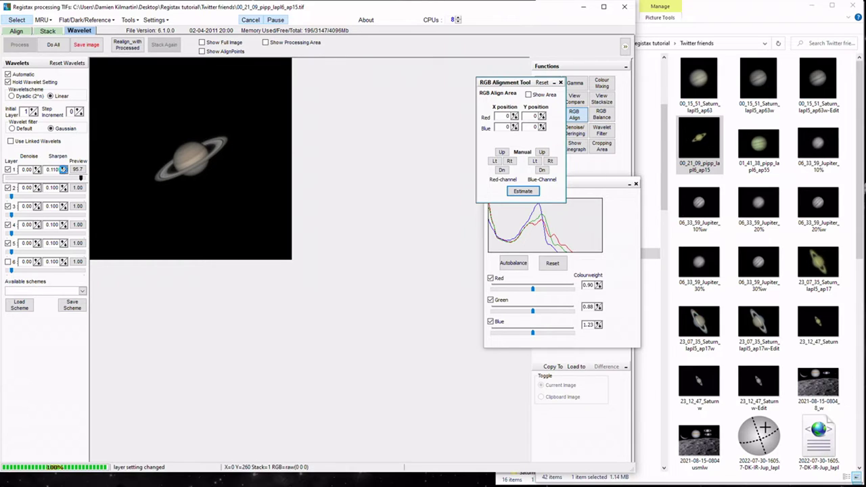
pyautogui.click(63, 168)
pyautogui.click(63, 168)
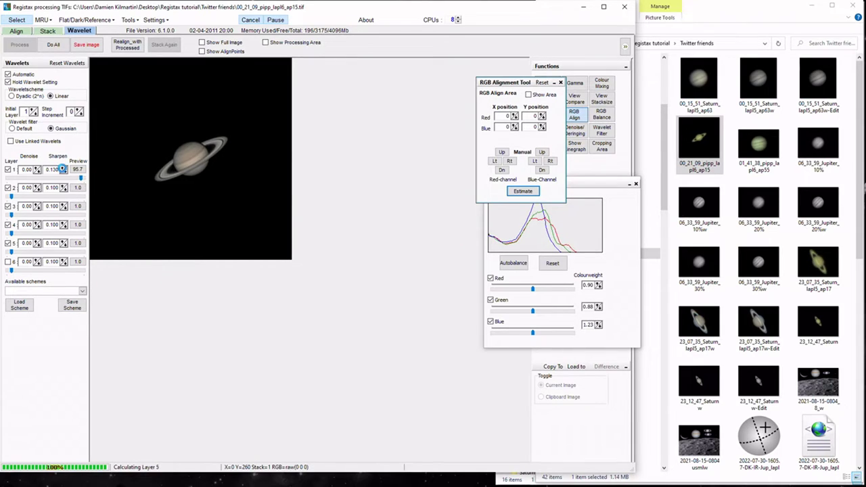
pyautogui.click(62, 168)
pyautogui.click(63, 167)
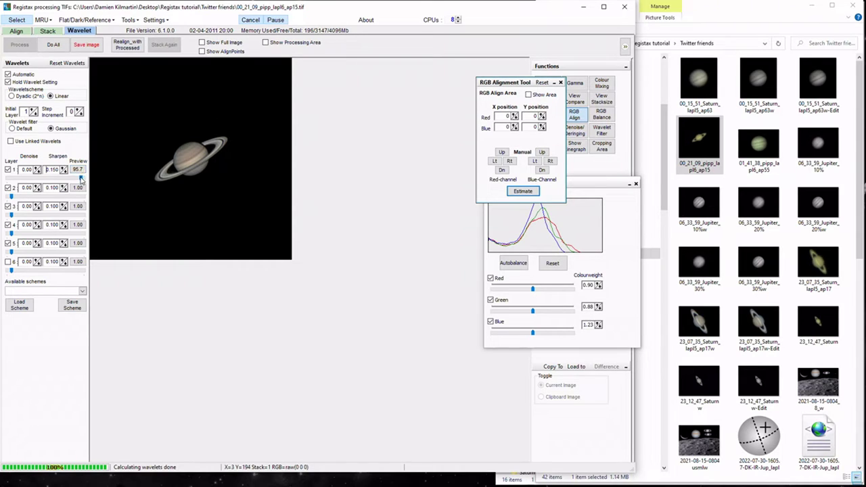
# Lower wavelet layer 1 to 43.5 with denoise at 0.10, and show the full image to check the result
pyautogui.moveTo(81, 177); pyautogui.dragTo(38, 178)
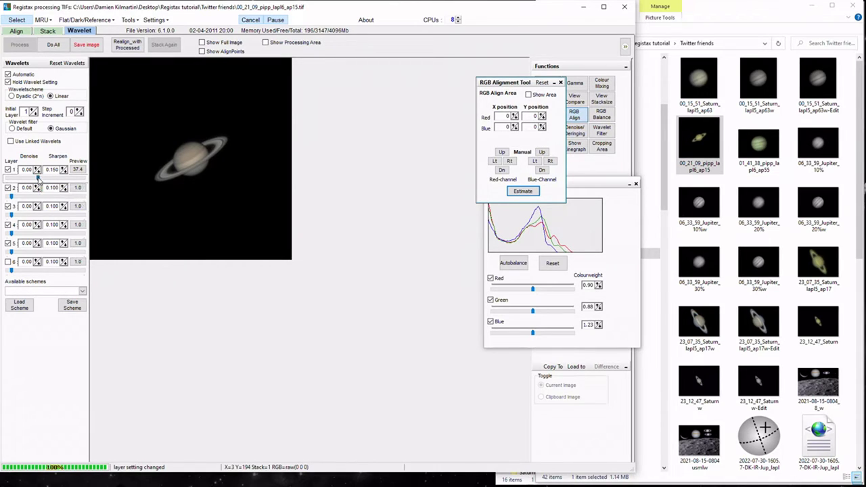
pyautogui.moveTo(39, 177); pyautogui.dragTo(41, 178)
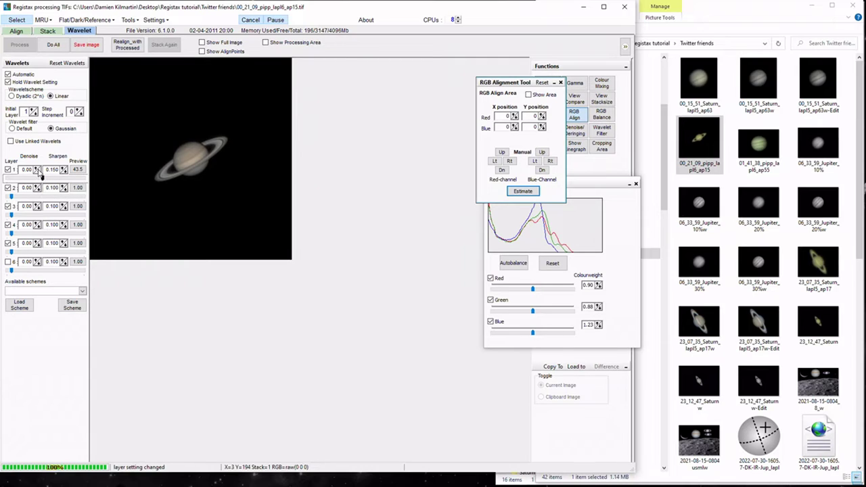
pyautogui.click(38, 169)
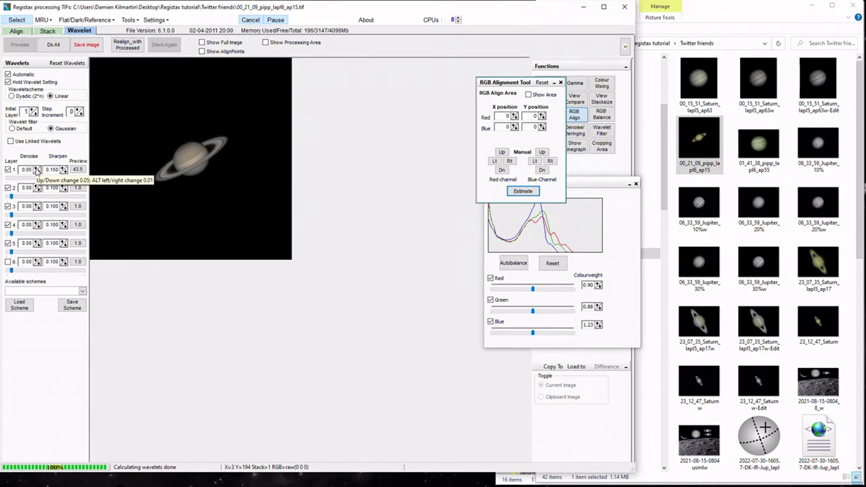
pyautogui.click(37, 168)
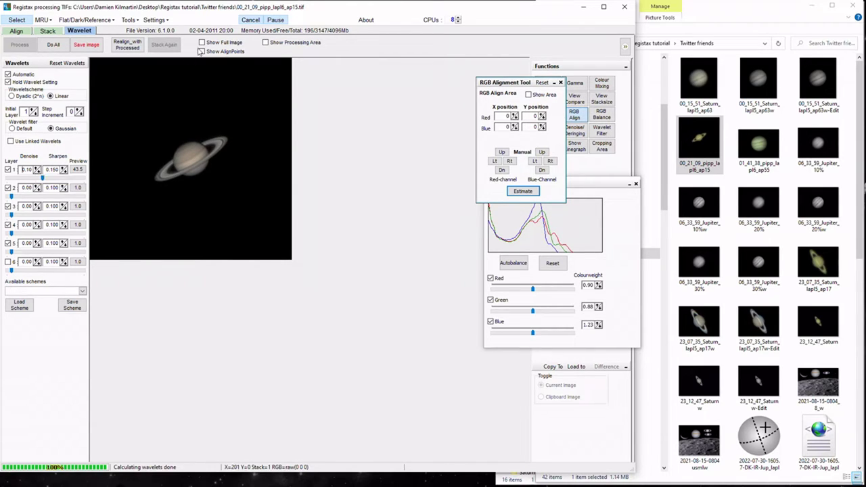
pyautogui.click(200, 43)
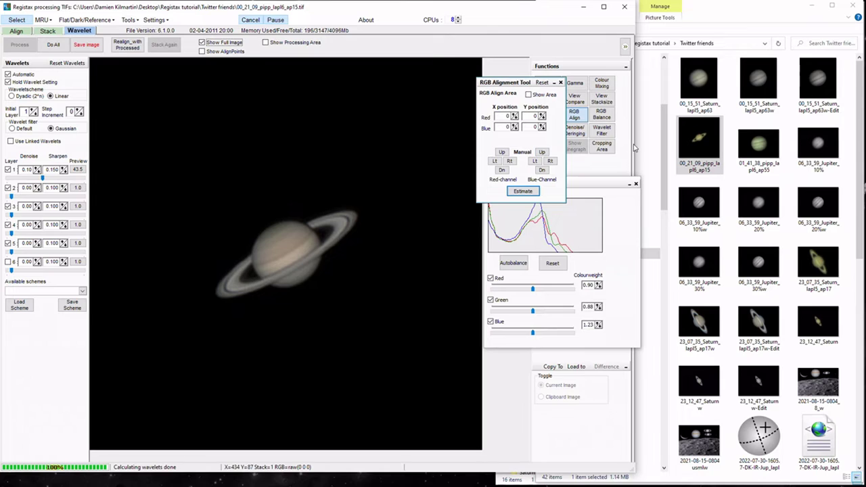
# Narrow the Registax window to reveal the file folder, and raise wavelet layer 1 denoise to 0.20
pyautogui.moveTo(635, 144); pyautogui.dragTo(480, 158)
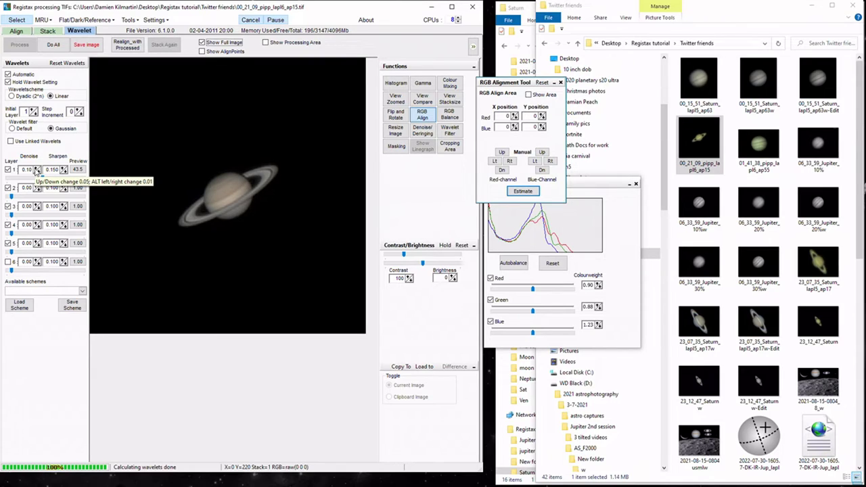
pyautogui.click(36, 168)
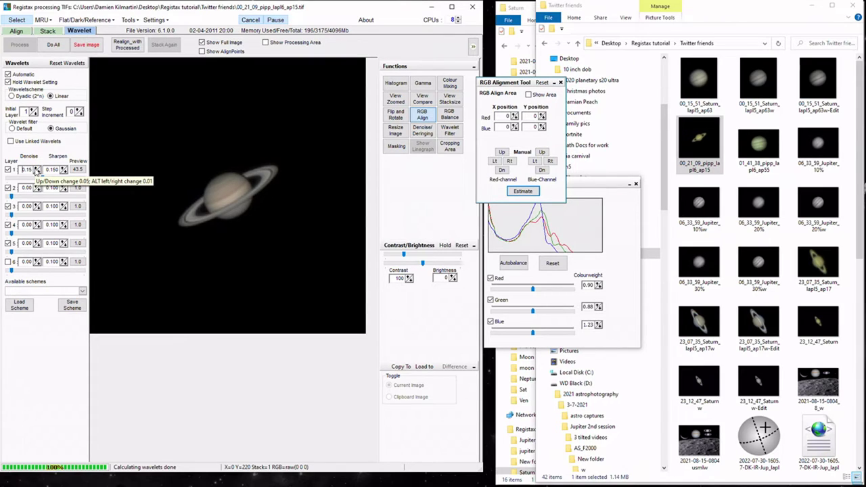
pyautogui.click(37, 168)
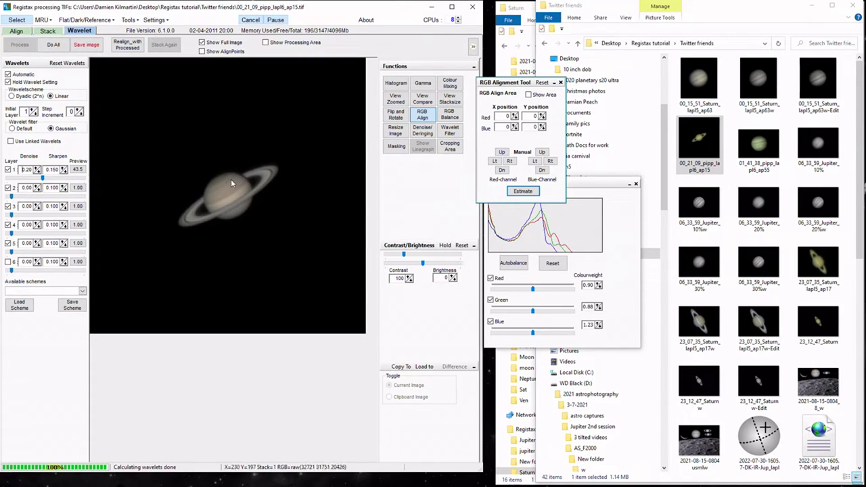
# Narrow the Registax window a little further and turn off the full-image display
pyautogui.moveTo(480, 207)
pyautogui.mouseDown()
pyautogui.moveTo(459, 204)
pyautogui.moveTo(473, 203)
pyautogui.mouseUp()
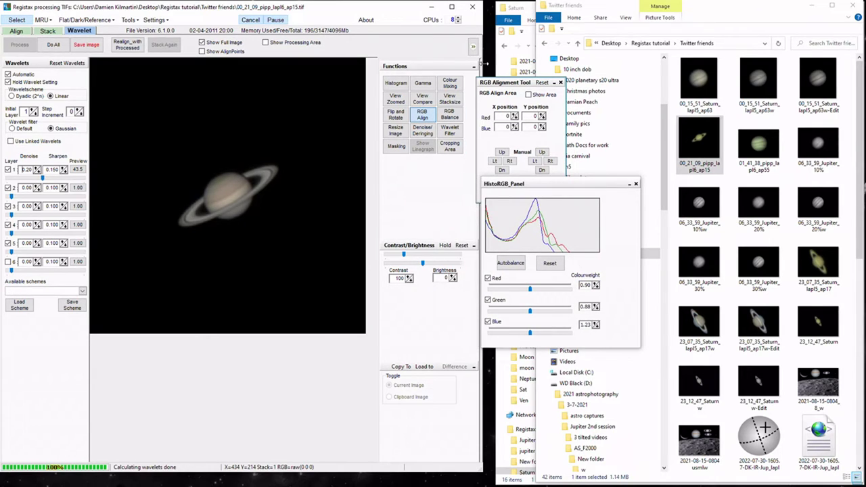
pyautogui.moveTo(482, 63); pyautogui.dragTo(459, 67)
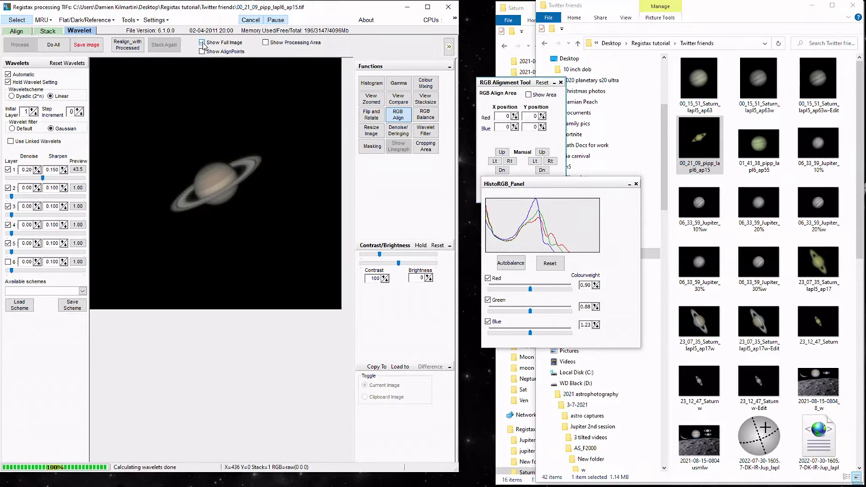
pyautogui.click(202, 43)
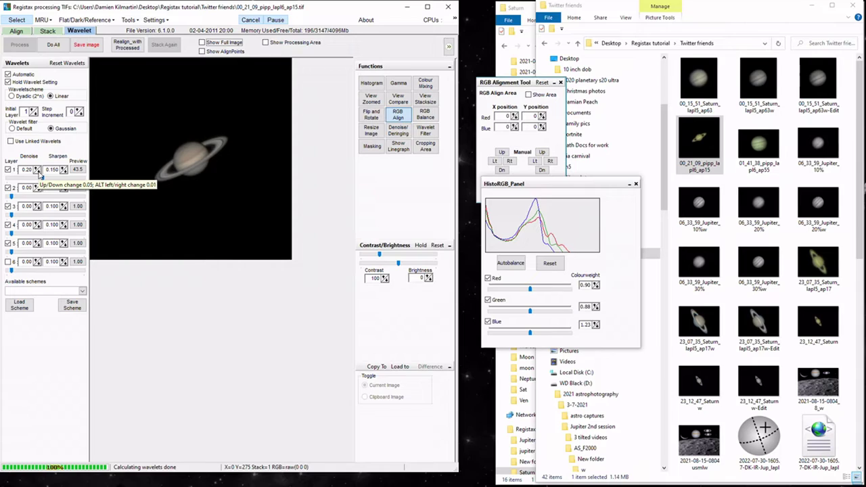
# Set the denoise value of wavelet layer 1 to 0.15
pyautogui.click(38, 173)
pyautogui.click(38, 173)
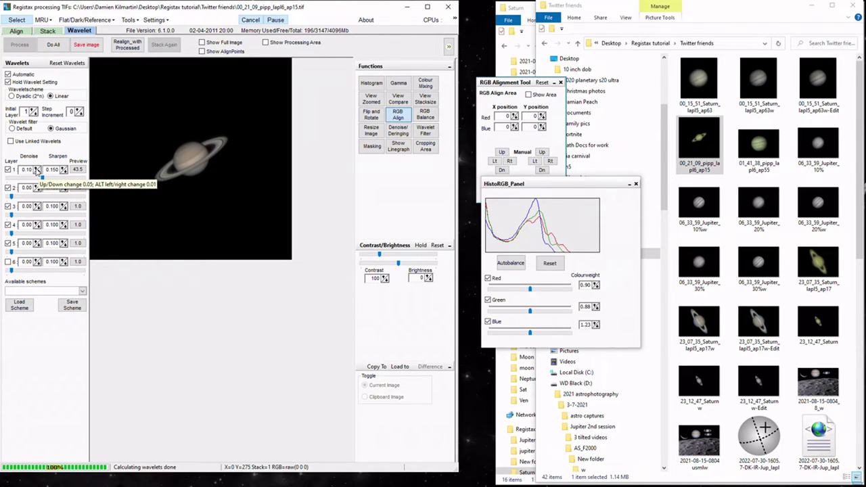
pyautogui.click(37, 168)
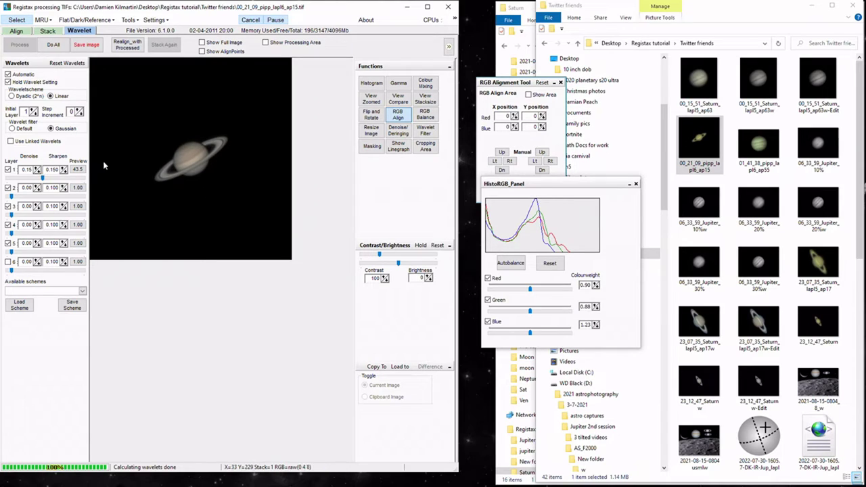
# Preview the effect of wavelet layers 1 to 5 on the Saturn image
pyautogui.click(78, 169)
pyautogui.click(79, 190)
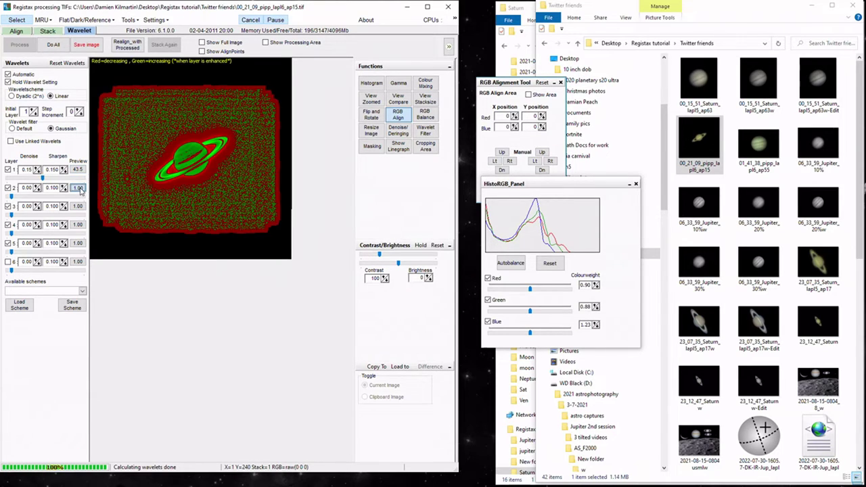
pyautogui.click(77, 206)
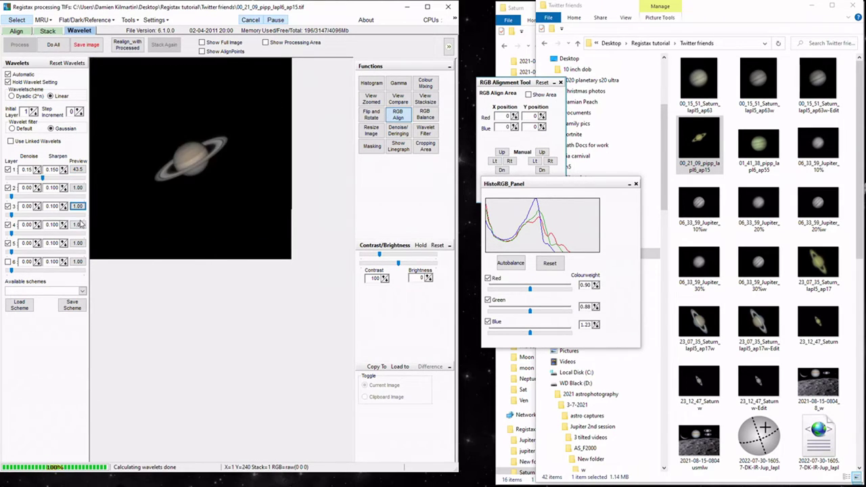
pyautogui.click(78, 224)
pyautogui.click(78, 243)
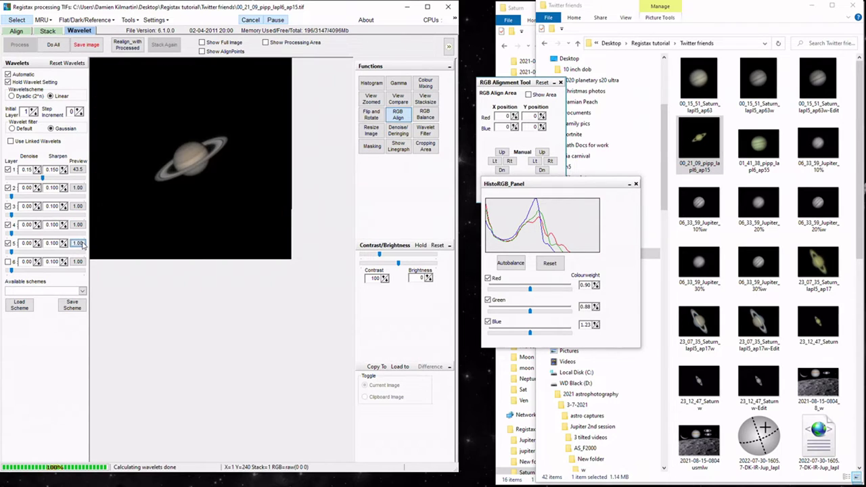
pyautogui.click(79, 171)
# Switch the wavelet filter to Default and lower layer 1 to 39.2
pyautogui.click(10, 127)
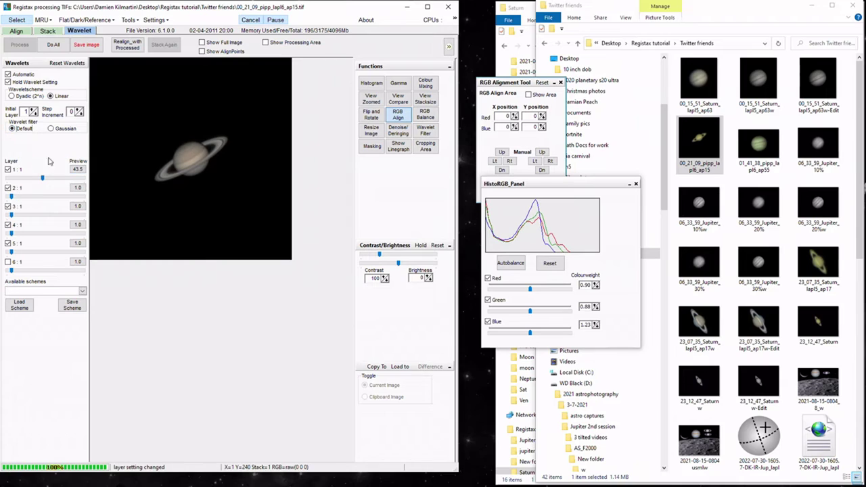
pyautogui.click(79, 170)
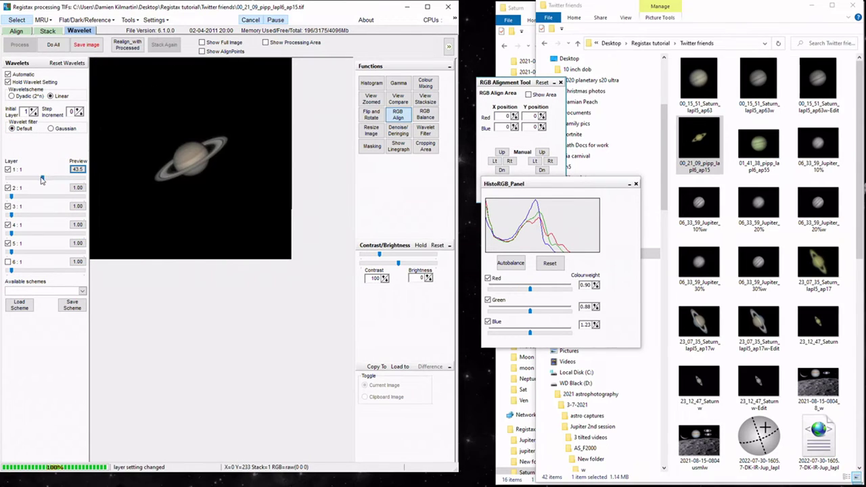
pyautogui.moveTo(42, 178)
pyautogui.mouseDown()
pyautogui.moveTo(19, 178)
pyautogui.moveTo(40, 179)
pyautogui.mouseUp()
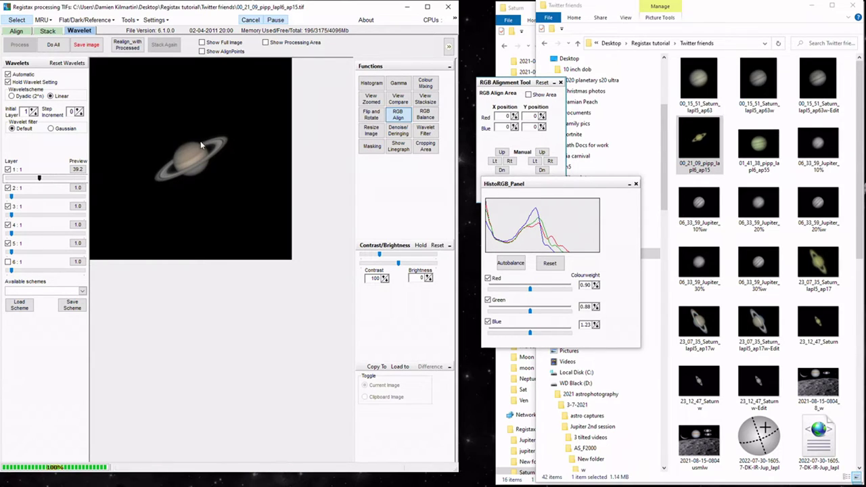
# Apply the processing to the whole image and save it as 00_21_09_pipp_lapl6_ap15w in 16-bit TIFF format
pyautogui.click(54, 44)
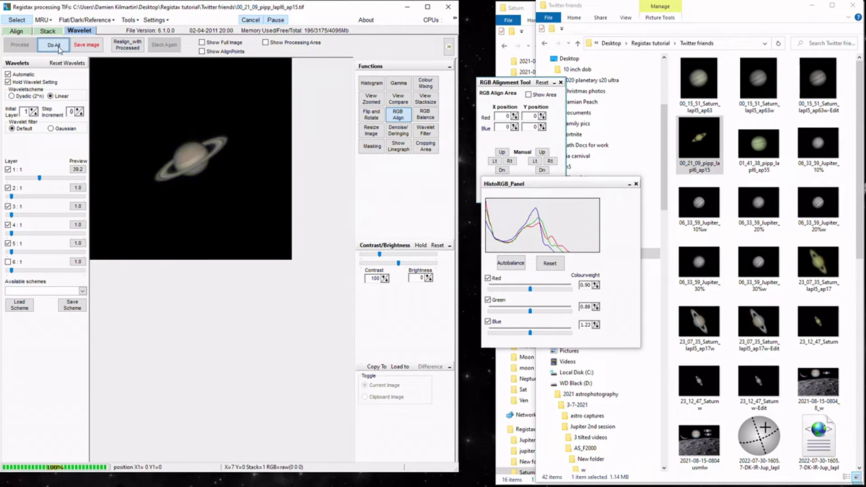
pyautogui.click(86, 44)
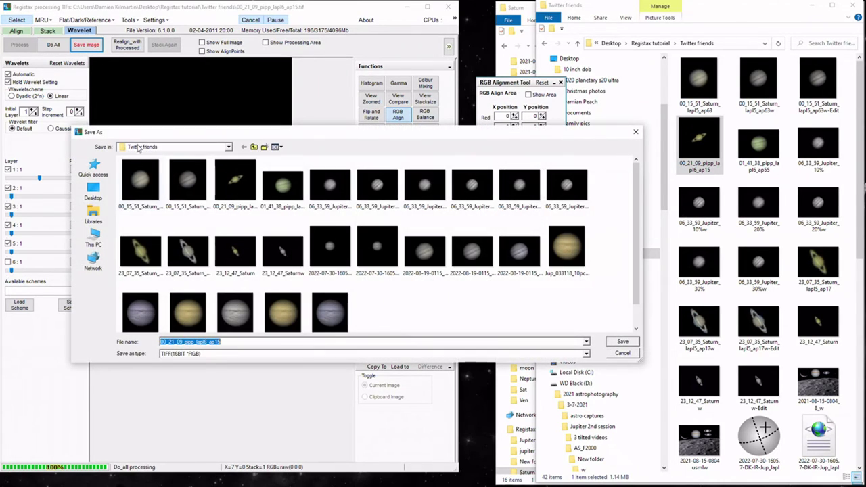
pyautogui.click(231, 340)
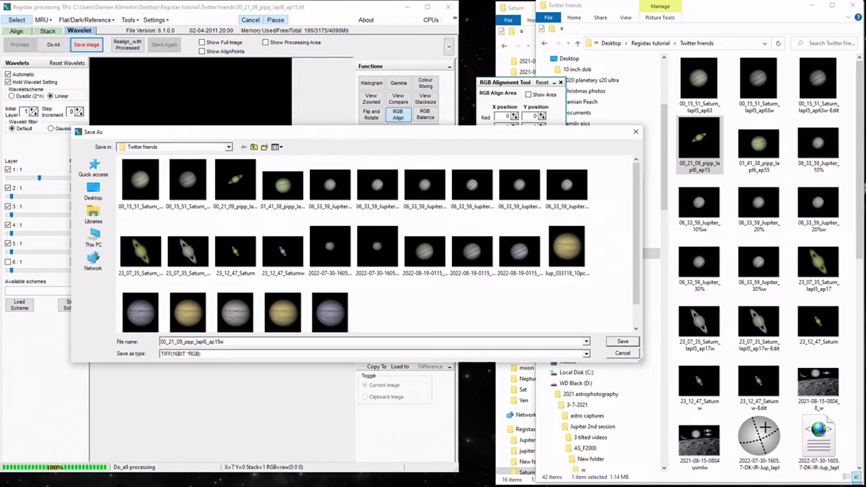
pyautogui.write('w')
pyautogui.press('Return')
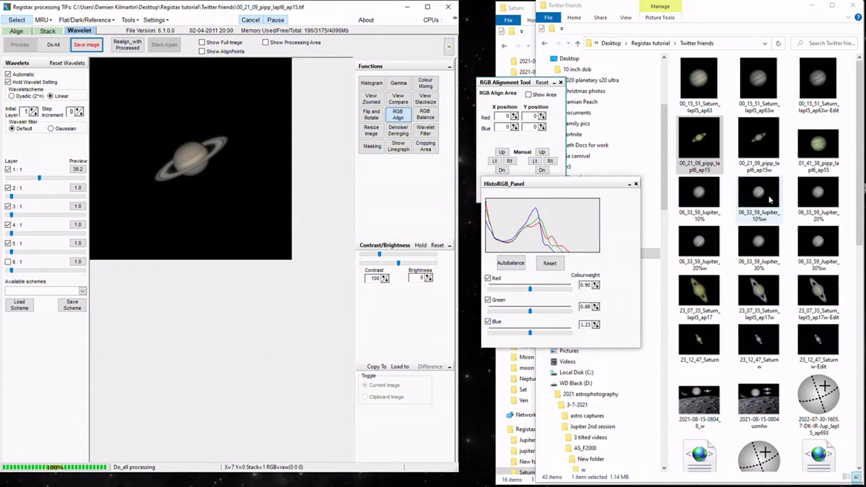
# Load 23_07_35_Saturn_lapl5_ap17 from the Twitter friends folder into Registax
pyautogui.moveTo(860, 165); pyautogui.dragTo(861, 255)
pyautogui.click(698, 100)
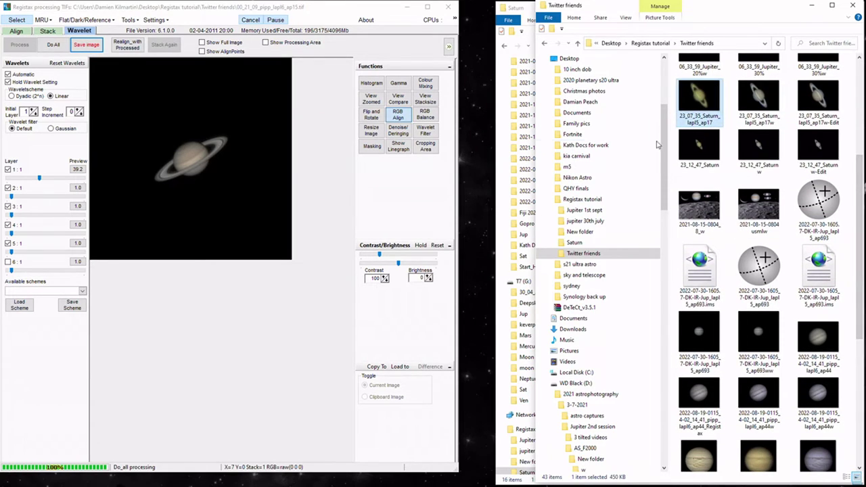
pyautogui.moveTo(656, 144); pyautogui.dragTo(263, 215)
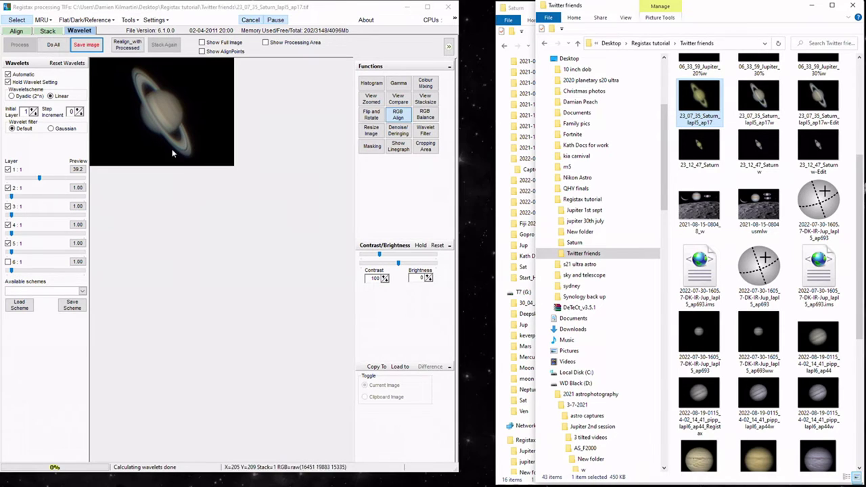
# Preview wavelet layers 1 and 2 on the new Saturn image with the Default filter
pyautogui.click(78, 169)
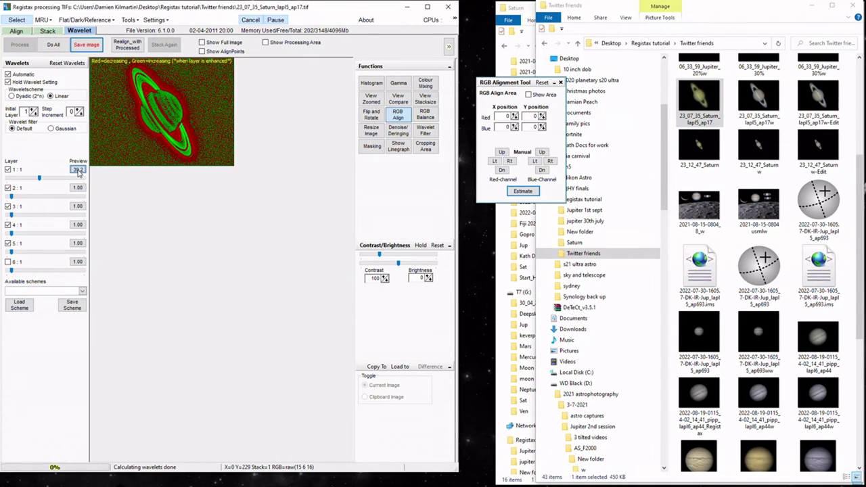
pyautogui.click(77, 189)
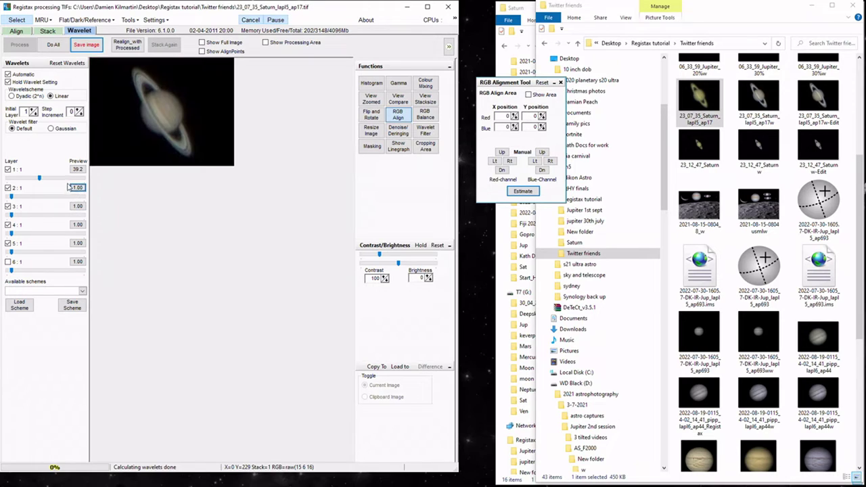
pyautogui.click(77, 169)
pyautogui.click(77, 169)
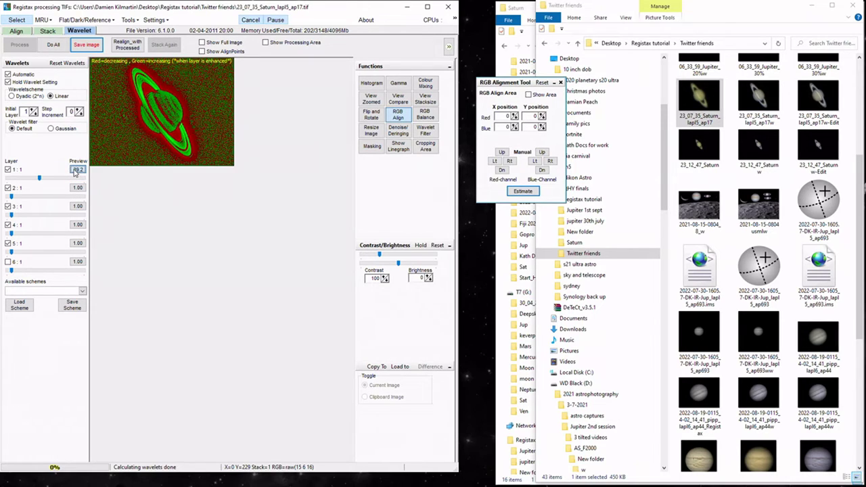
pyautogui.click(77, 169)
pyautogui.click(76, 170)
# Switch the wavelet filter to Gaussian and lower the denoise of layer 1 to 0.00
pyautogui.click(50, 128)
pyautogui.click(37, 173)
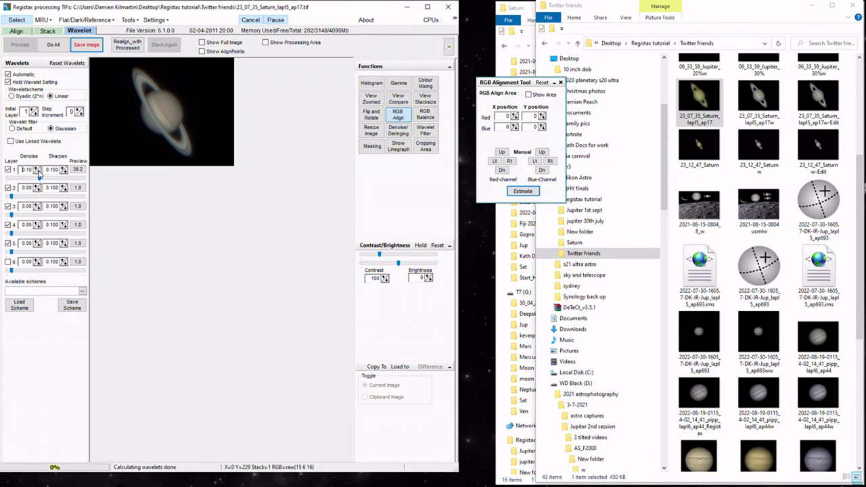
pyautogui.click(37, 173)
pyautogui.click(37, 173)
# Compare the previews of wavelet layers 1 and 2 with the Gaussian filter
pyautogui.click(76, 171)
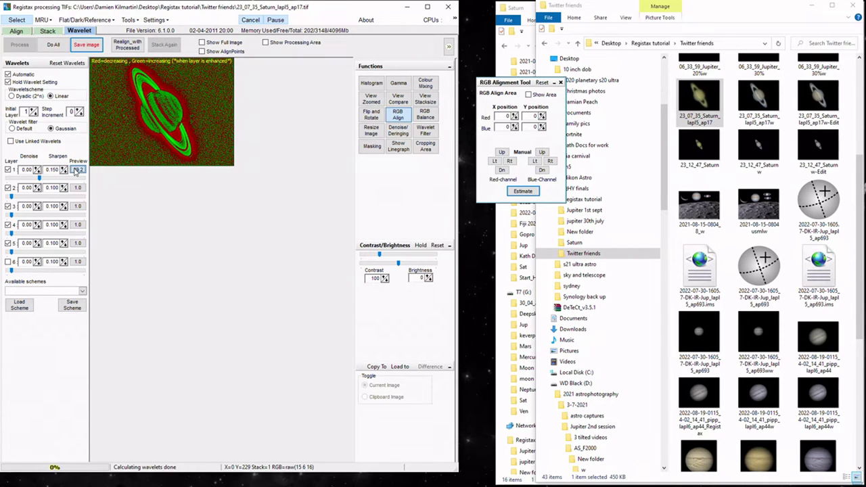
pyautogui.click(78, 170)
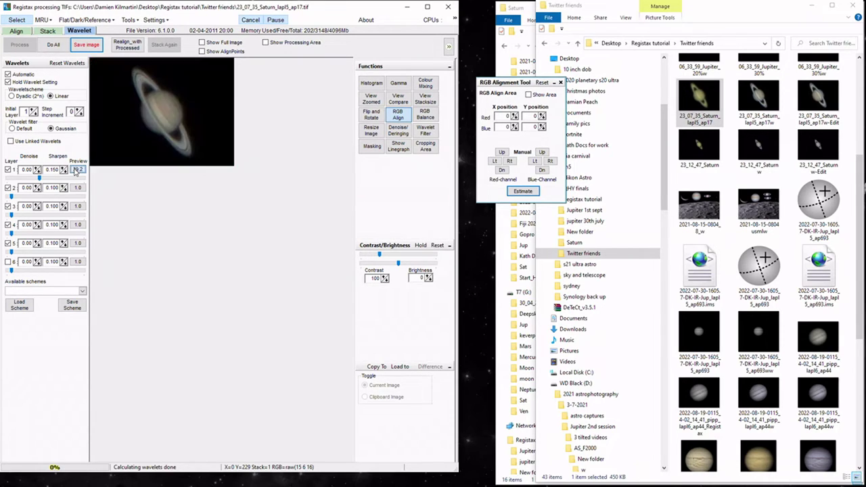
pyautogui.click(77, 170)
pyautogui.click(77, 170)
pyautogui.click(77, 188)
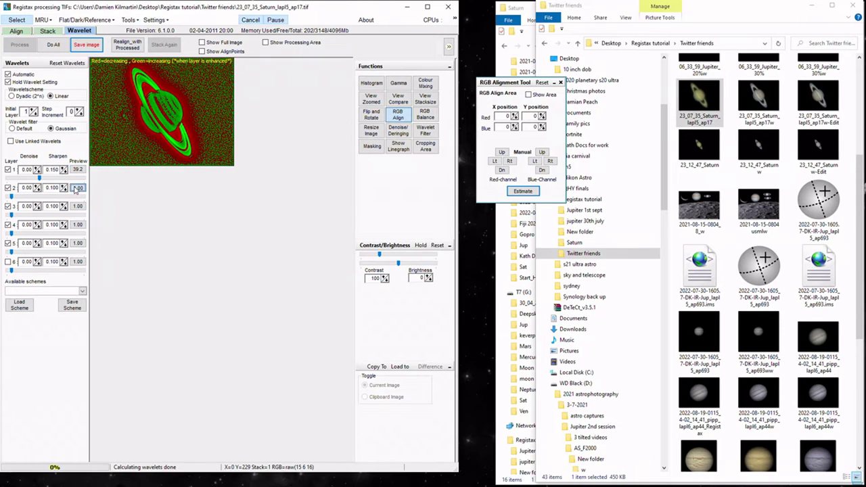
pyautogui.click(77, 188)
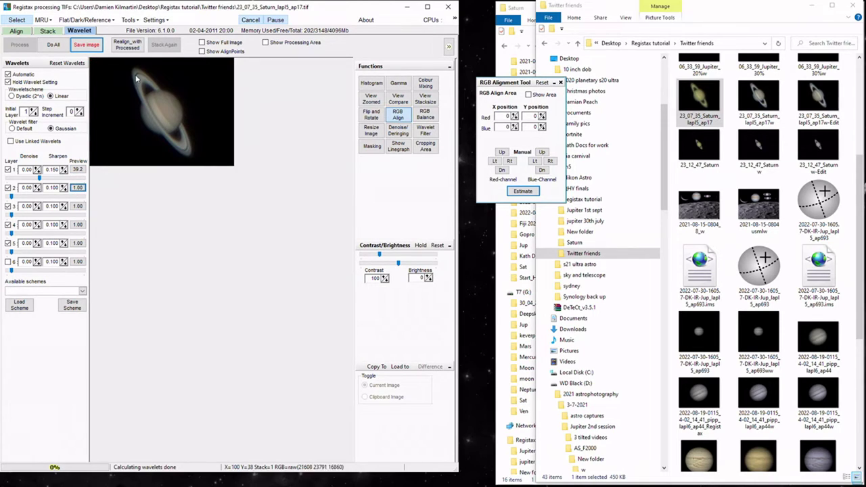
pyautogui.click(76, 187)
pyautogui.click(77, 188)
# Set wavelet layer 2 to 30.6 after previewing it at a higher strength, and set the step increment to 1
pyautogui.moveTo(11, 196); pyautogui.dragTo(17, 196)
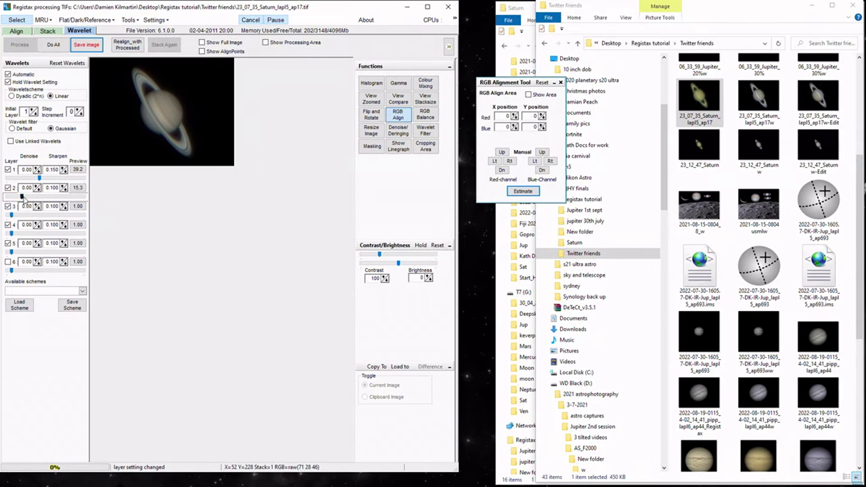
pyautogui.moveTo(22, 197); pyautogui.dragTo(72, 198)
pyautogui.click(79, 189)
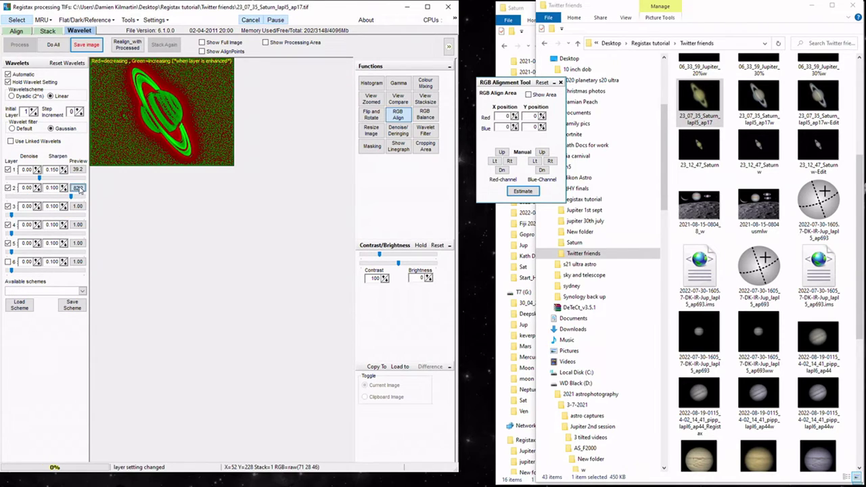
pyautogui.moveTo(71, 196); pyautogui.dragTo(32, 197)
pyautogui.click(78, 248)
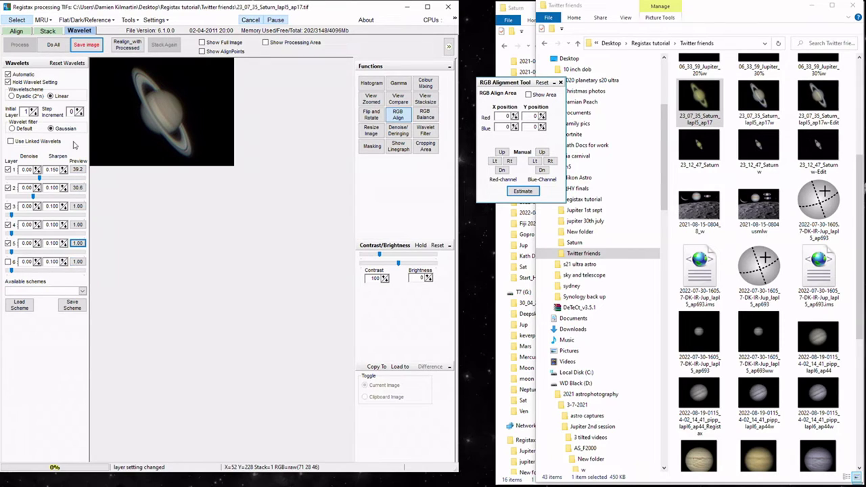
pyautogui.click(78, 109)
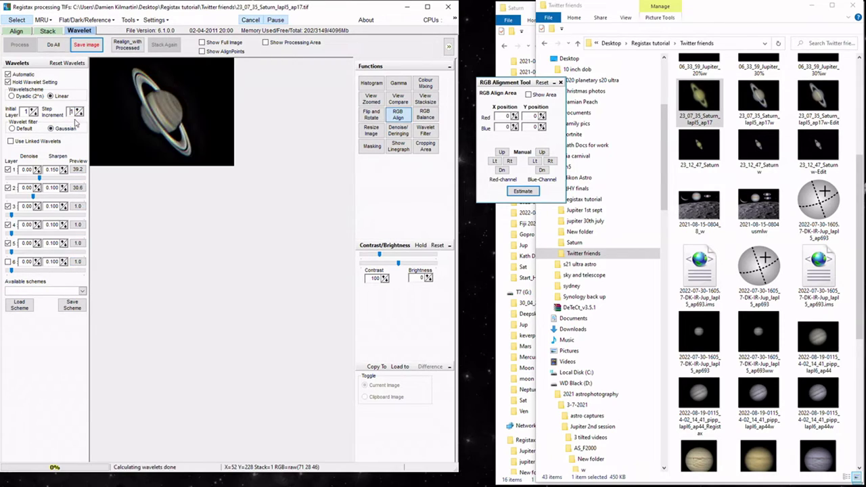
# Disable wavelet layer 2, preview layers 1 and 2, and enable layer 2 again to compare the sharpening
pyautogui.click(8, 188)
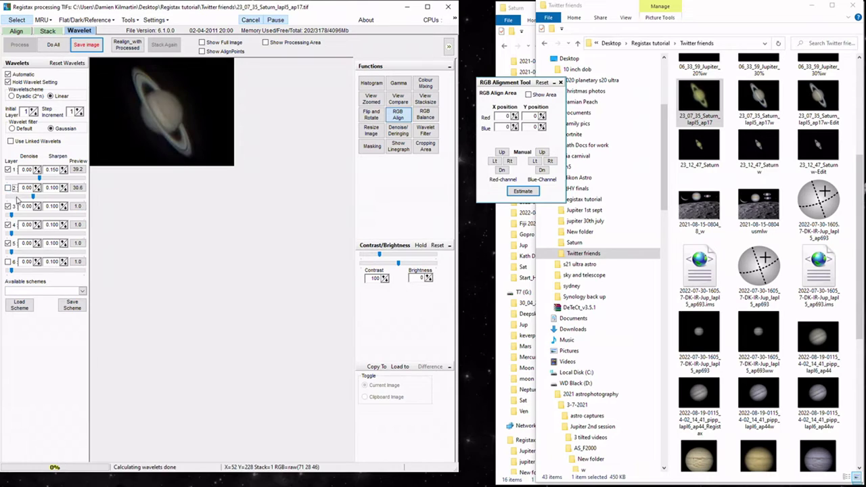
pyautogui.click(76, 170)
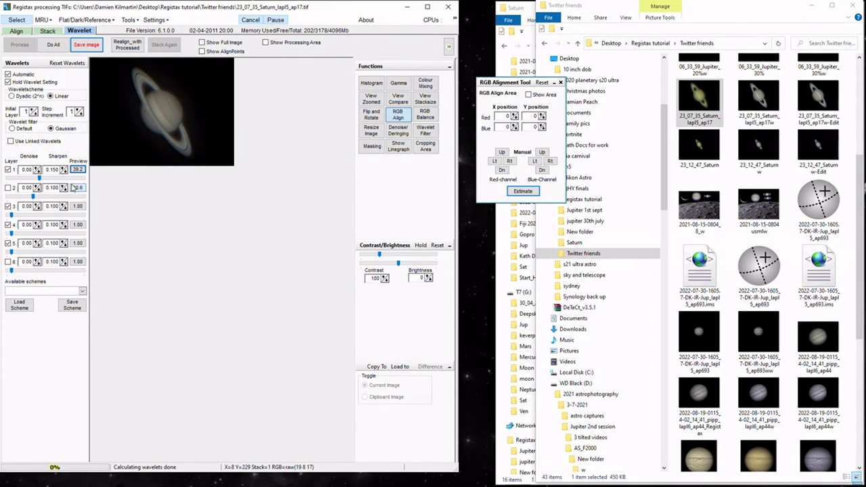
pyautogui.click(75, 171)
pyautogui.click(79, 188)
pyautogui.click(8, 188)
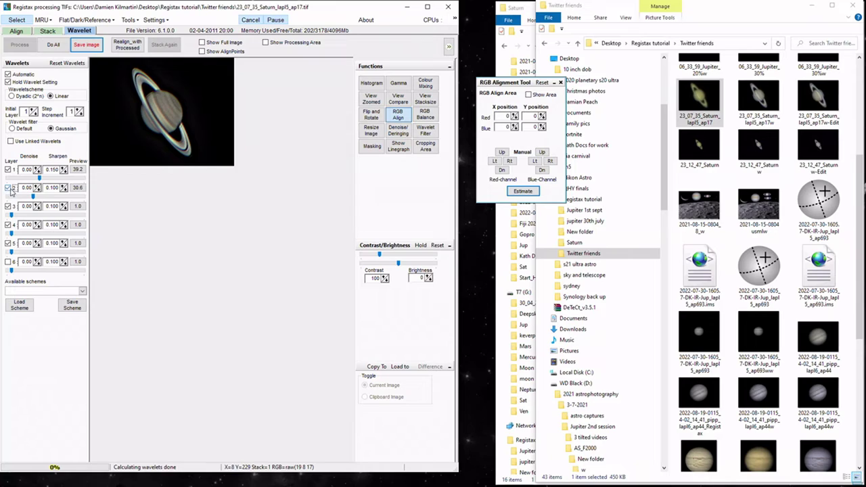
# Disable wavelet layer 2 on the Saturn image and preview layers 2 to 6
pyautogui.click(9, 188)
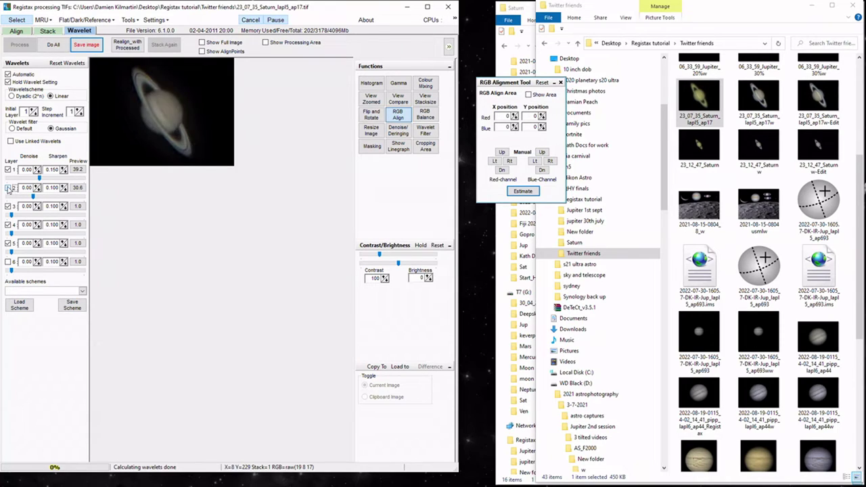
pyautogui.click(79, 189)
pyautogui.click(79, 190)
pyautogui.click(79, 207)
pyautogui.click(79, 207)
pyautogui.click(79, 224)
pyautogui.click(79, 224)
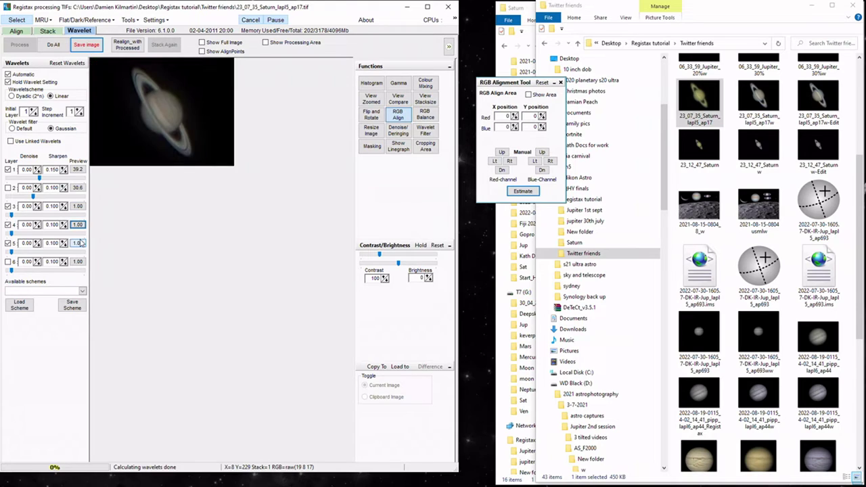
pyautogui.click(80, 243)
pyautogui.click(79, 243)
pyautogui.click(78, 261)
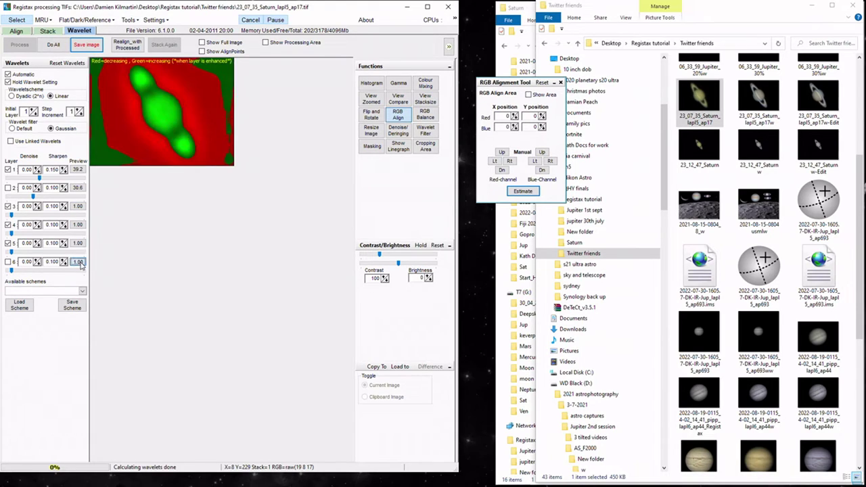
pyautogui.click(78, 261)
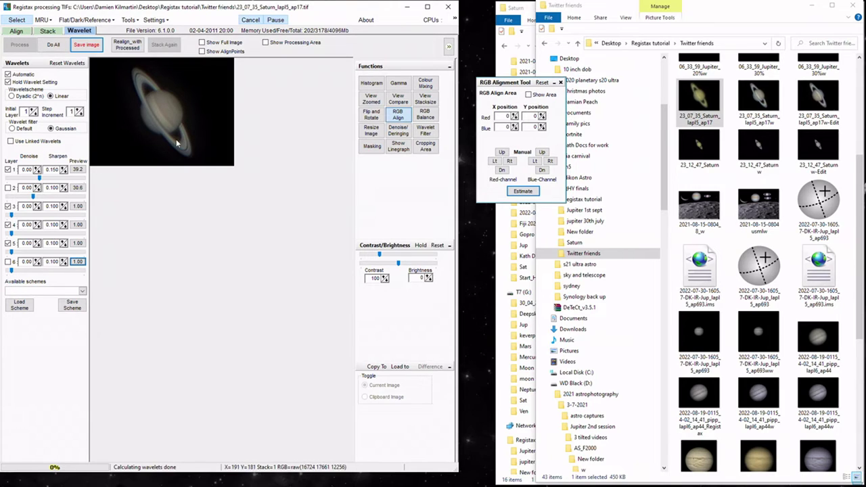
# Open the RGB Balance tool and load the Jupiter image Jup_033118_12Mar22_lapl5_ap1260 from the Twitter friends folder
pyautogui.click(426, 115)
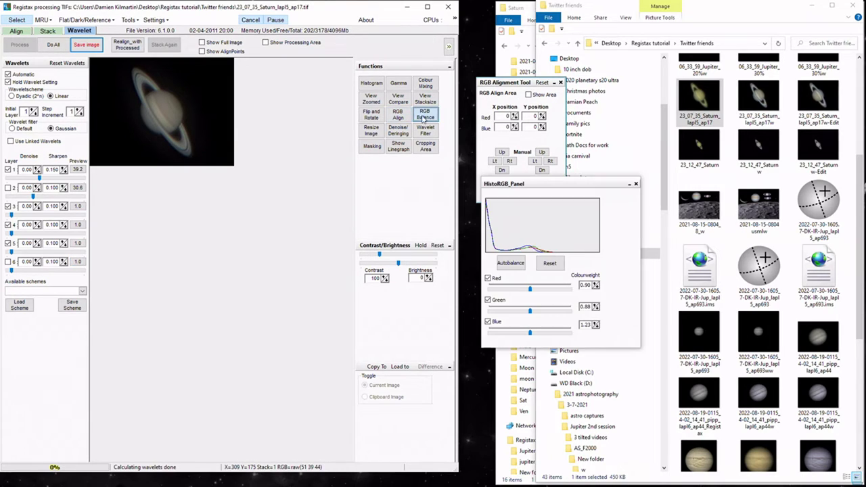
pyautogui.moveTo(555, 181); pyautogui.dragTo(390, 186)
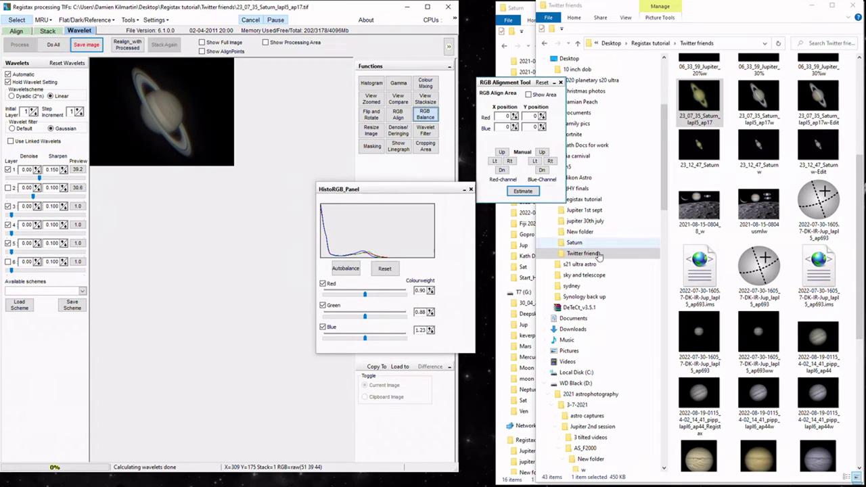
pyautogui.scroll(-5, 772, 196)
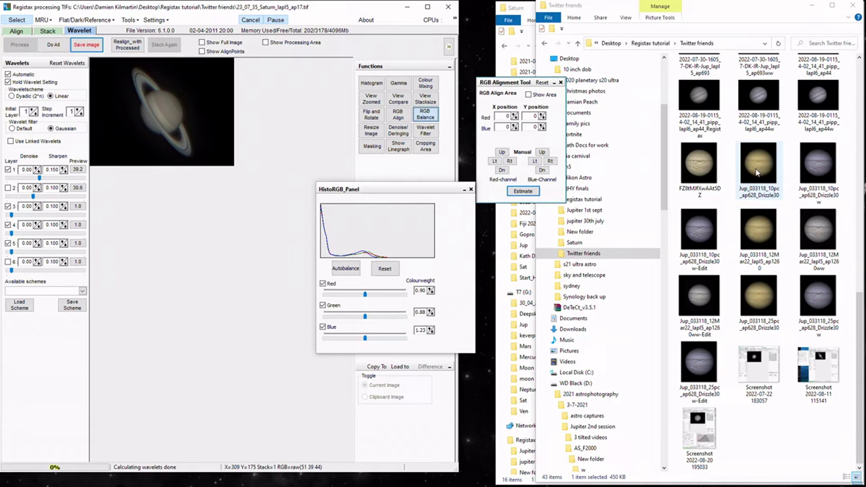
pyautogui.moveTo(754, 252); pyautogui.dragTo(239, 223)
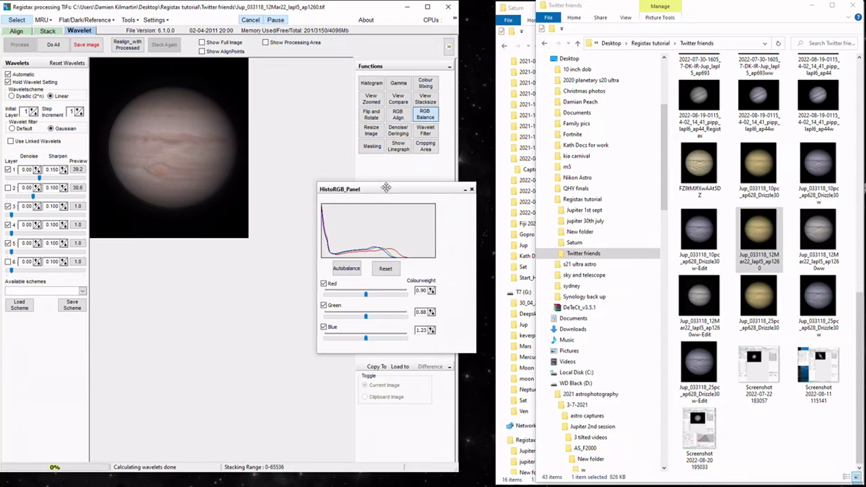
# Reset the wavelets for the Jupiter image and enable wavelet layer 2 again
pyautogui.moveTo(386, 188); pyautogui.dragTo(586, 164)
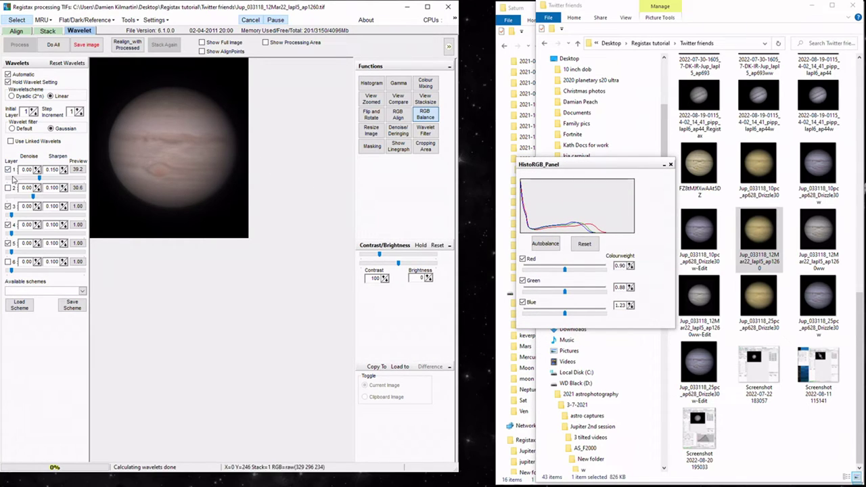
pyautogui.click(59, 65)
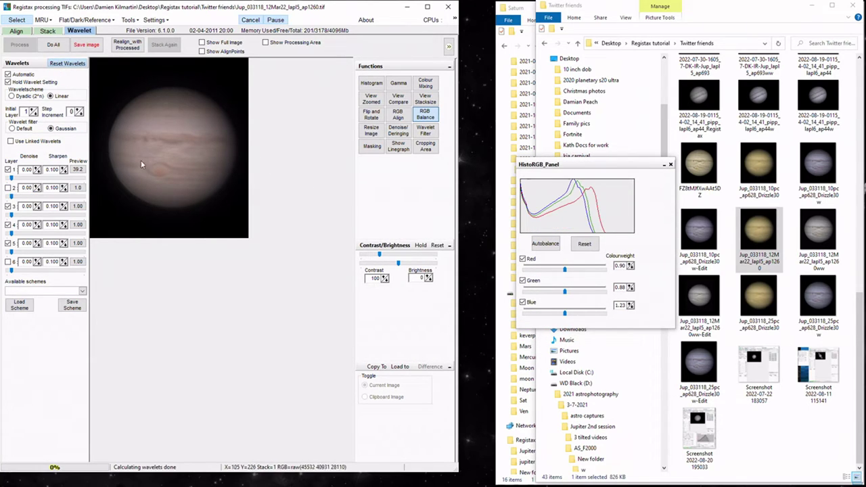
pyautogui.click(7, 187)
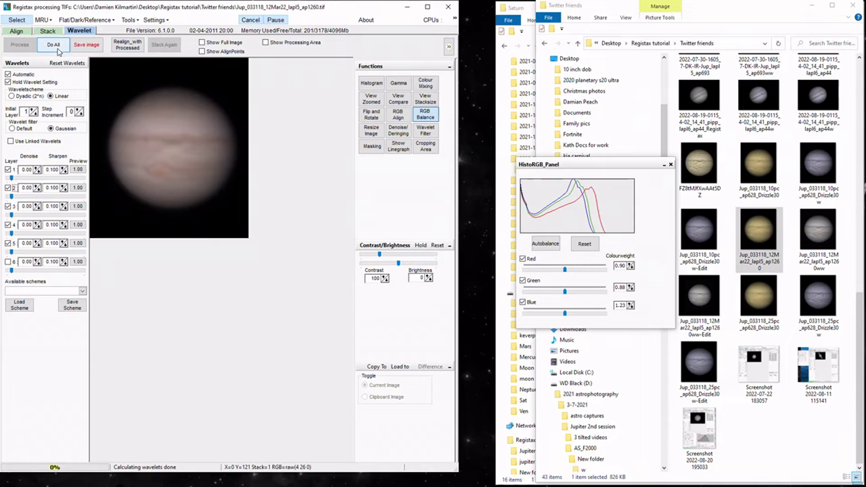
# Preview wavelet layers 1 to 6 of the Jupiter image at step increment 0
pyautogui.click(78, 171)
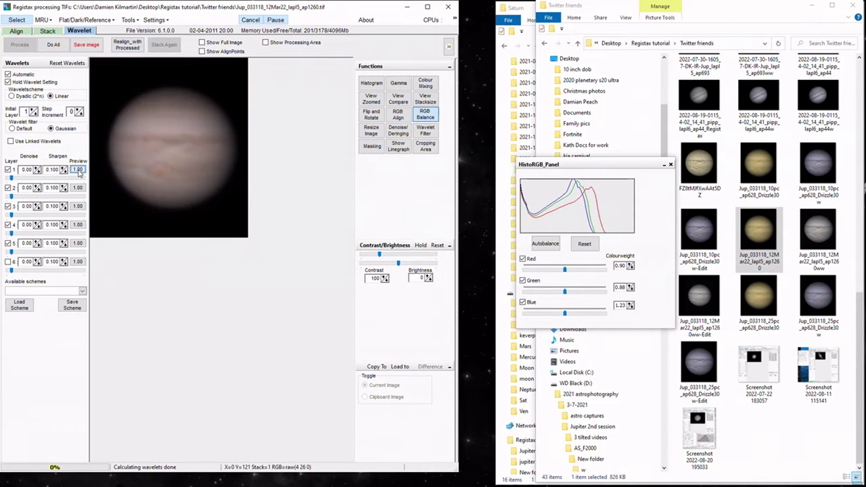
pyautogui.click(80, 190)
pyautogui.click(78, 205)
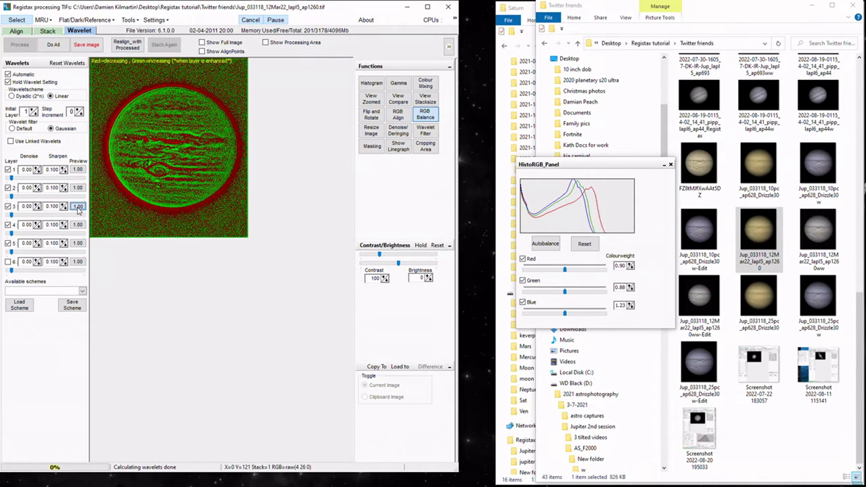
pyautogui.click(78, 224)
pyautogui.click(79, 242)
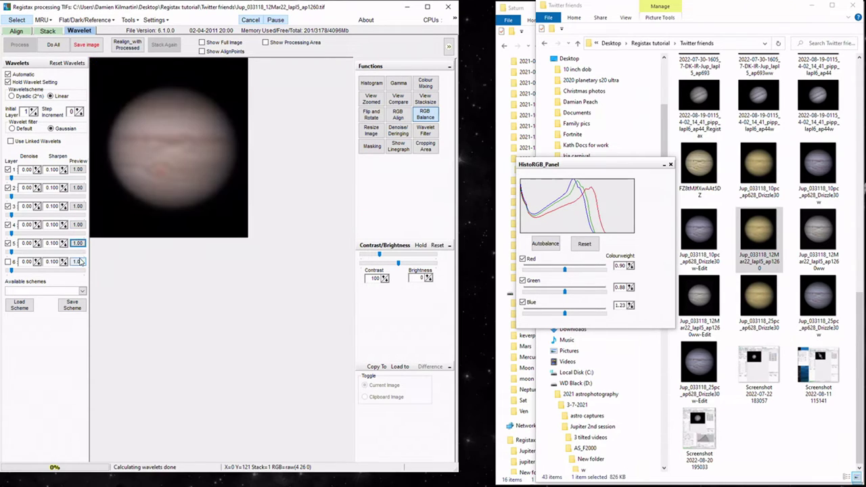
pyautogui.click(79, 262)
# Set the step increment to 1, and raise wavelet layer 2 to 21.4 after previewing layers 1 to 3
pyautogui.click(79, 109)
pyautogui.click(79, 170)
pyautogui.click(78, 189)
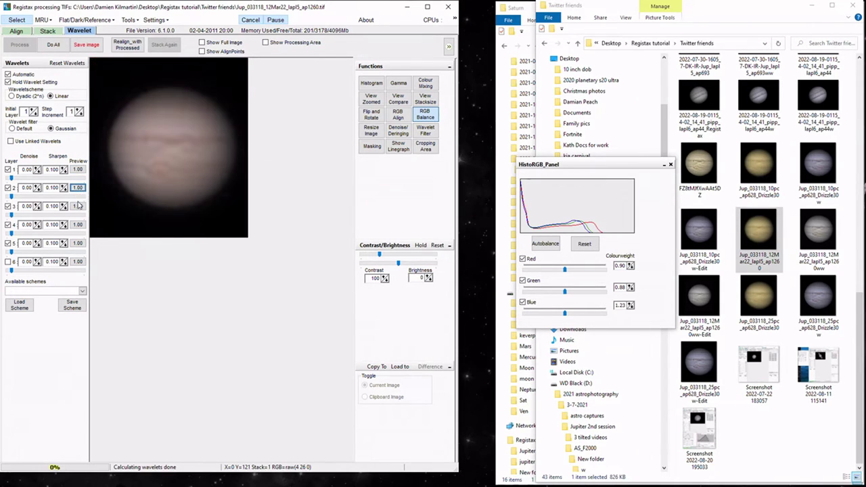
pyautogui.click(79, 207)
pyautogui.click(79, 189)
pyautogui.moveTo(12, 197); pyautogui.dragTo(26, 197)
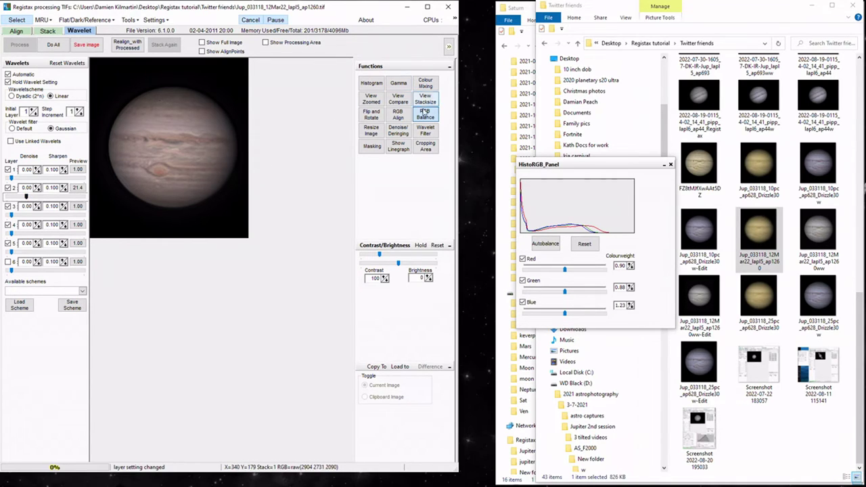
# Estimate the RGB alignment using an area of about 303 by 303 around the whole Jupiter disc, and close the alignment tool
pyautogui.click(403, 116)
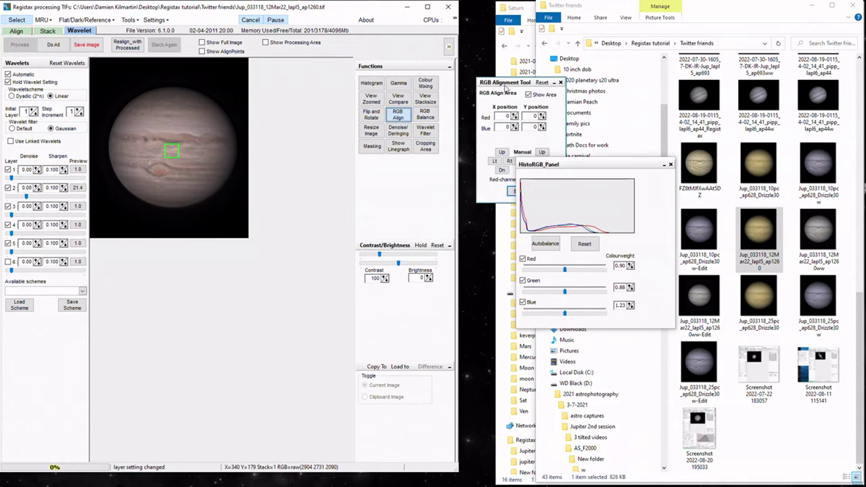
pyautogui.moveTo(513, 82); pyautogui.dragTo(455, 29)
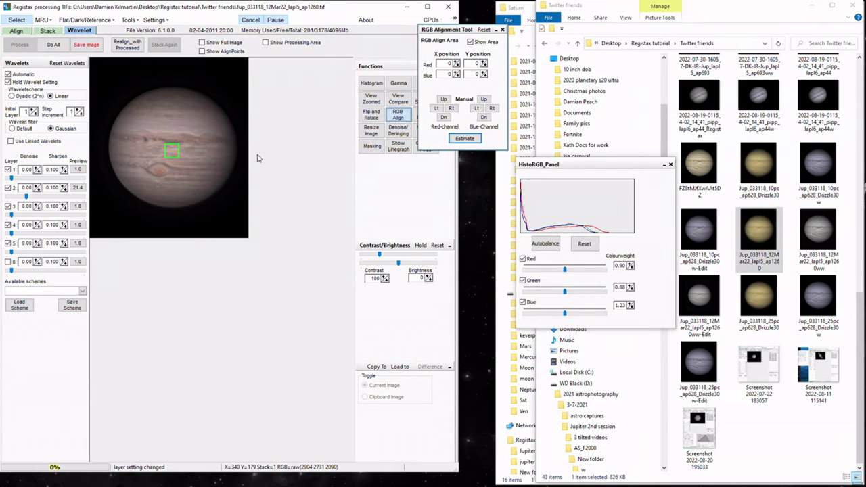
pyautogui.moveTo(163, 147); pyautogui.dragTo(104, 79)
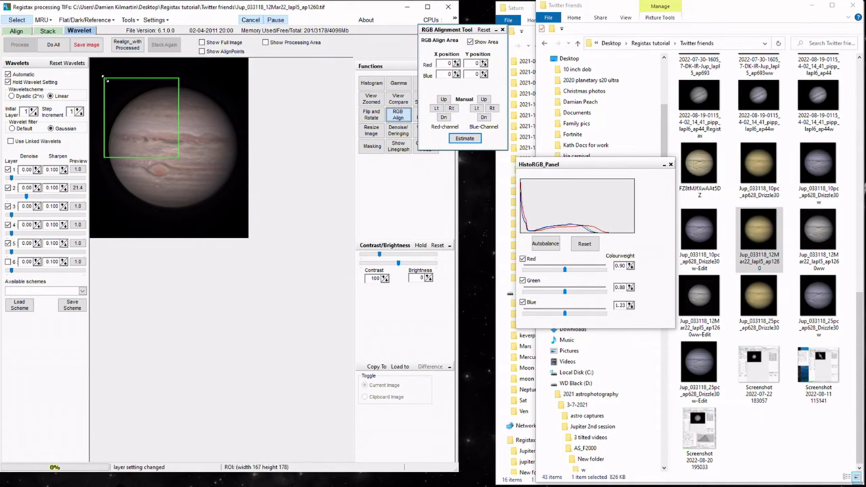
pyautogui.moveTo(178, 155); pyautogui.dragTo(238, 214)
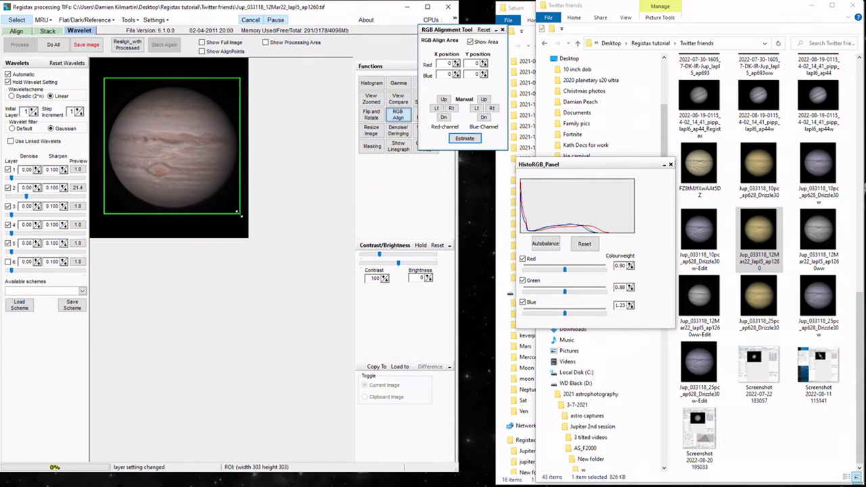
pyautogui.click(460, 139)
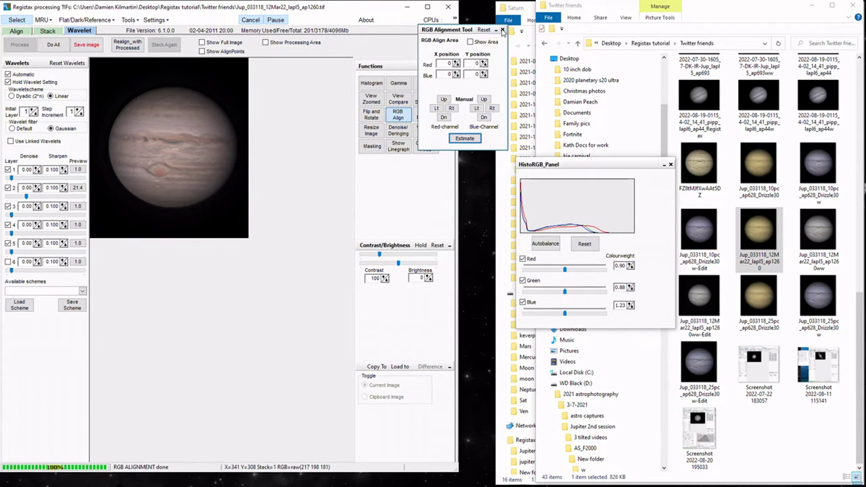
pyautogui.click(502, 31)
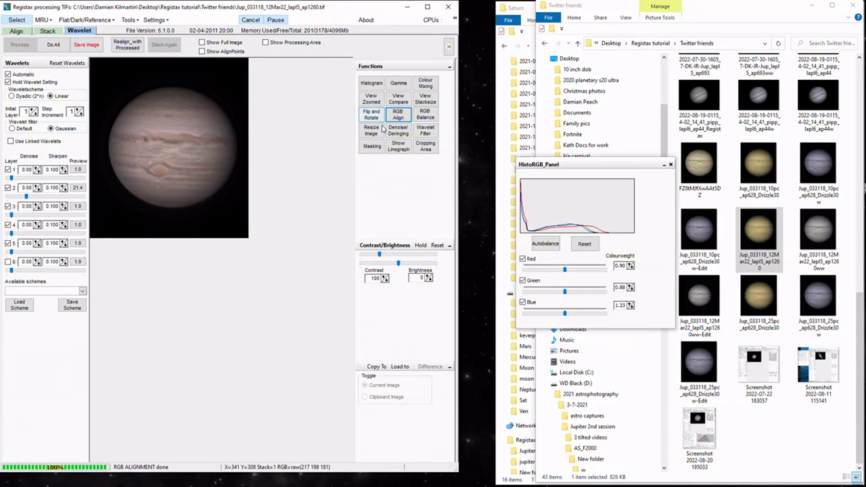
# Set the RGB balance colour weights to 0.85 for red and 0.86 for green
pyautogui.click(424, 117)
pyautogui.moveTo(570, 168); pyautogui.dragTo(376, 155)
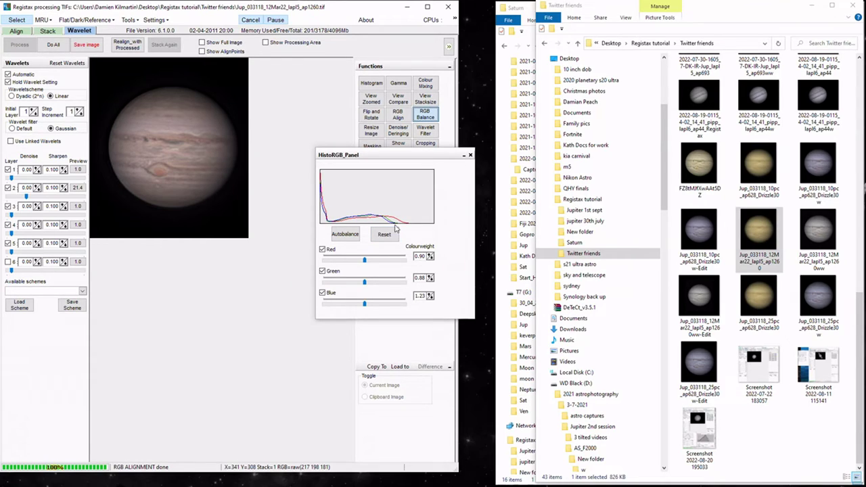
pyautogui.click(431, 259)
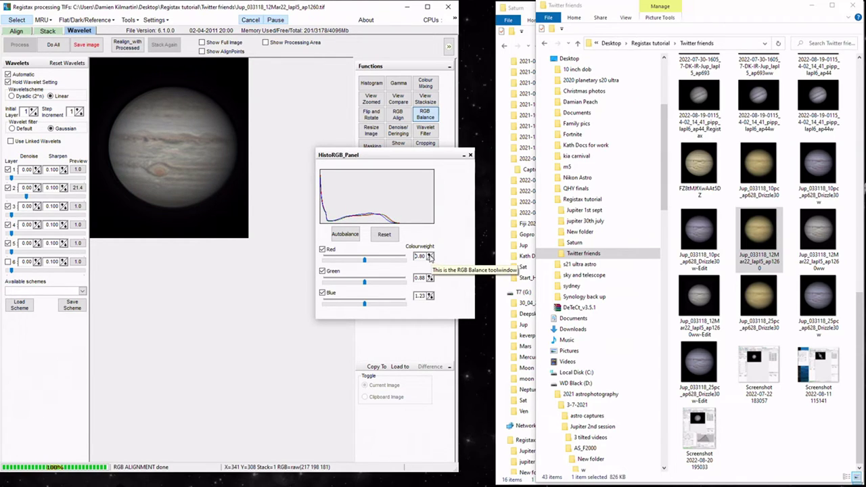
pyautogui.click(430, 254)
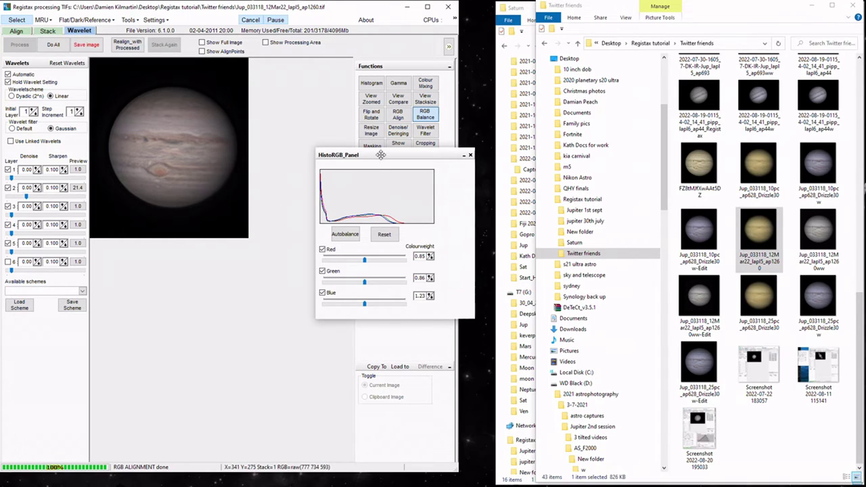
# Move the RGB balance window clear of the functions and raise wavelet layer 2 to 57.0
pyautogui.moveTo(381, 155); pyautogui.dragTo(562, 163)
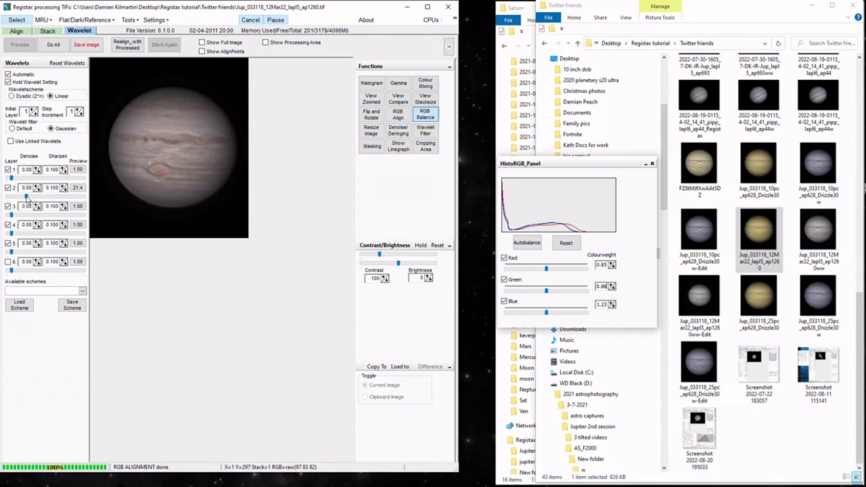
pyautogui.moveTo(27, 196); pyautogui.dragTo(52, 196)
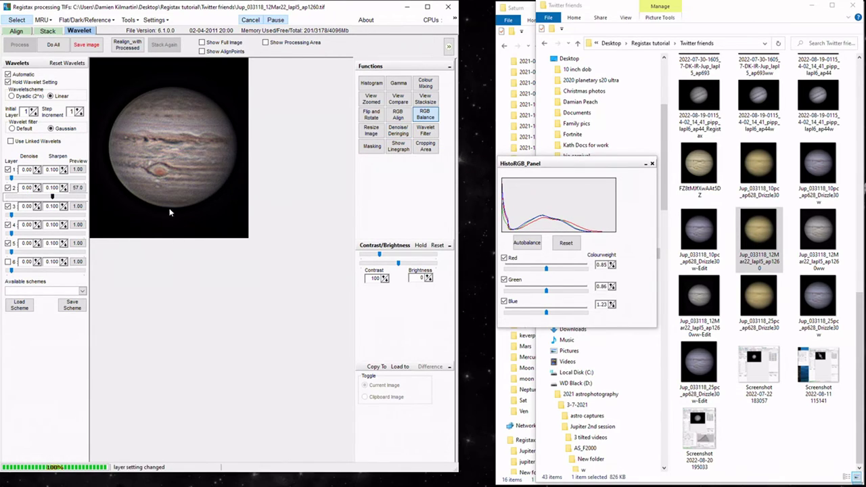
# Try bright-side de-ringing at 0 for layer 1, and switch de-ringing off before closing the noise reduction tool
pyautogui.click(394, 134)
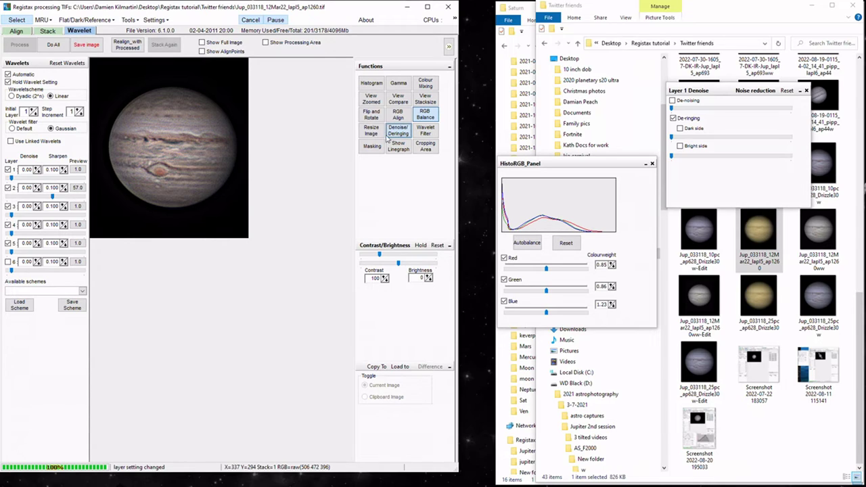
pyautogui.moveTo(712, 92); pyautogui.dragTo(306, 91)
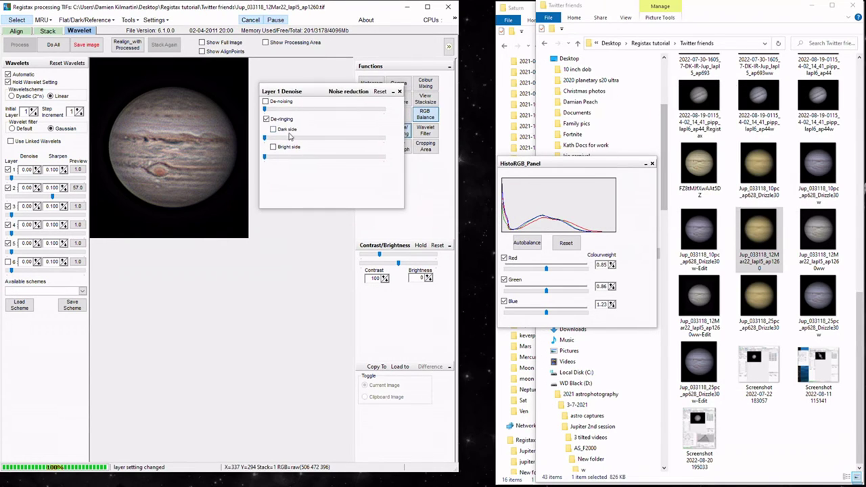
pyautogui.click(273, 147)
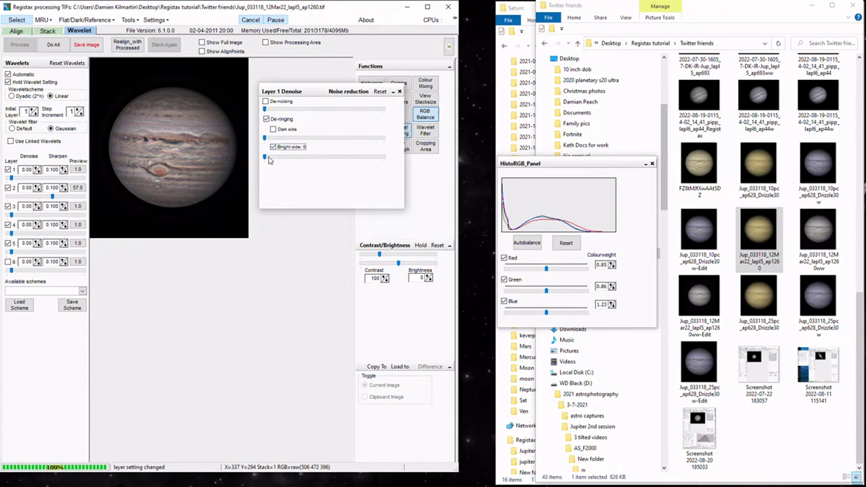
pyautogui.click(273, 148)
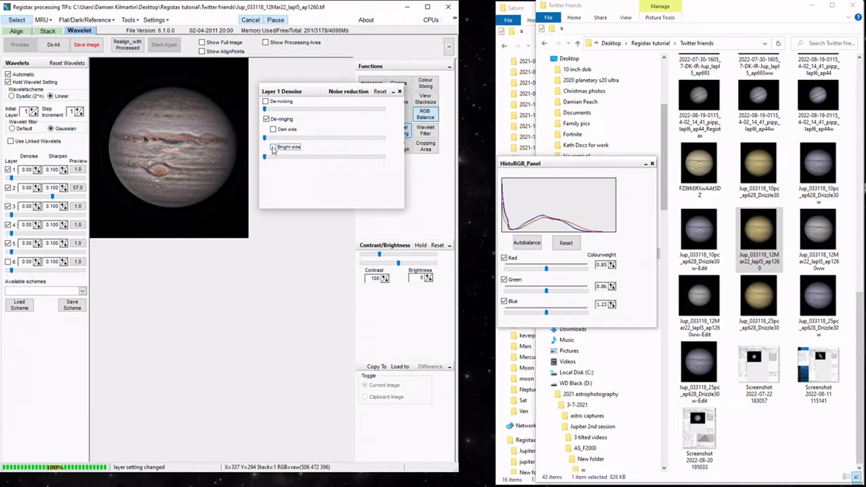
pyautogui.click(273, 147)
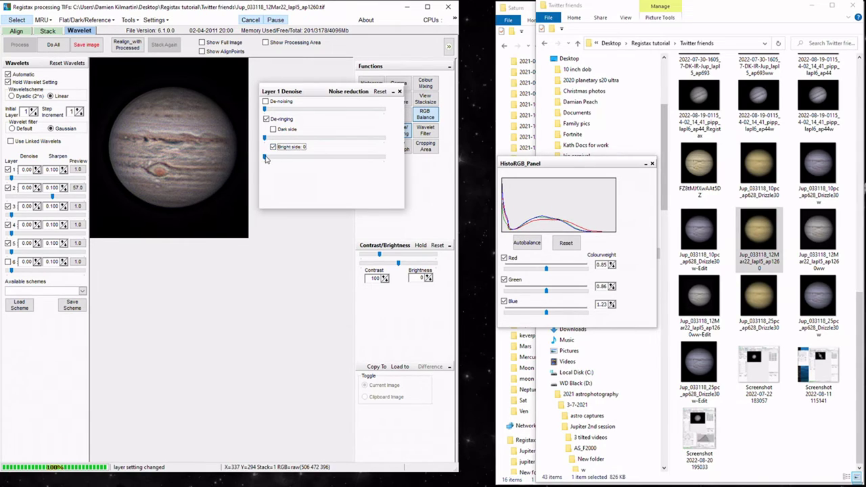
pyautogui.moveTo(265, 159)
pyautogui.mouseDown()
pyautogui.moveTo(363, 158)
pyautogui.moveTo(264, 157)
pyautogui.mouseUp()
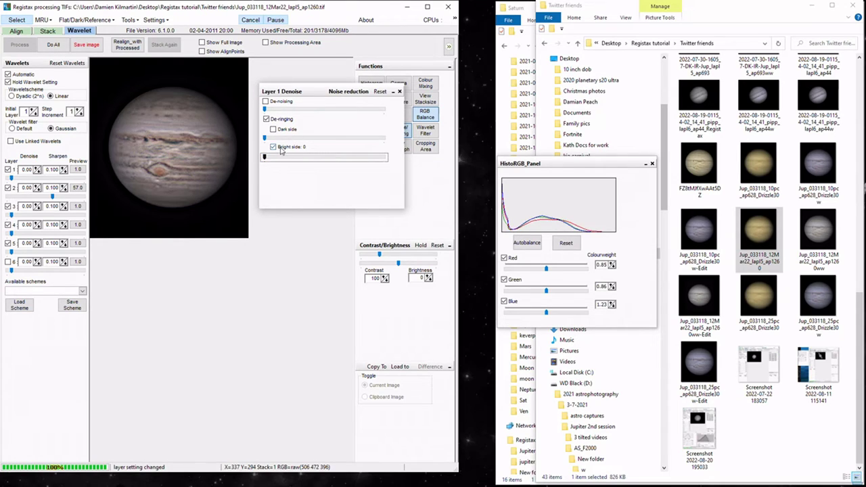
pyautogui.click(273, 147)
pyautogui.click(266, 119)
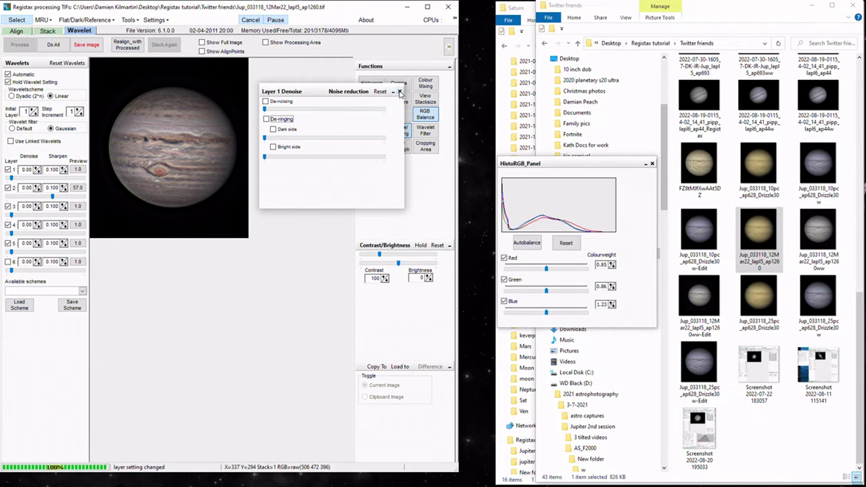
pyautogui.click(399, 92)
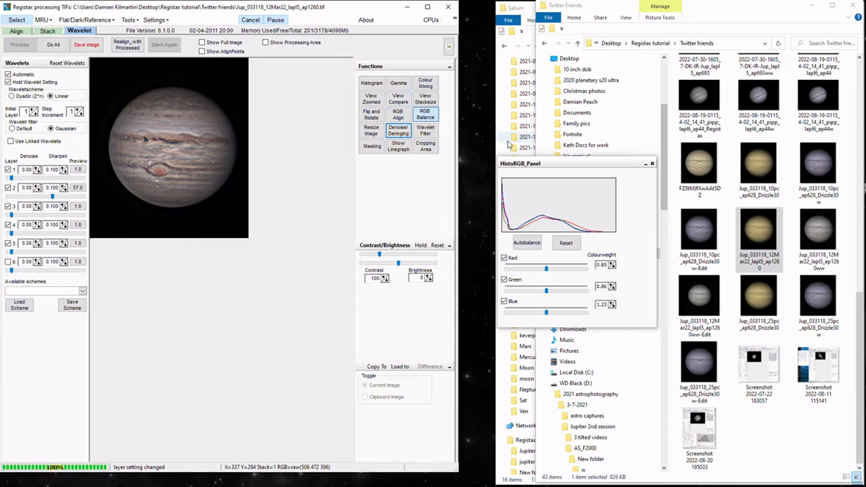
# Close the RGB balance window and look through the images in the Twitter friends folder
pyautogui.moveTo(584, 168); pyautogui.dragTo(467, 67)
pyautogui.click(531, 59)
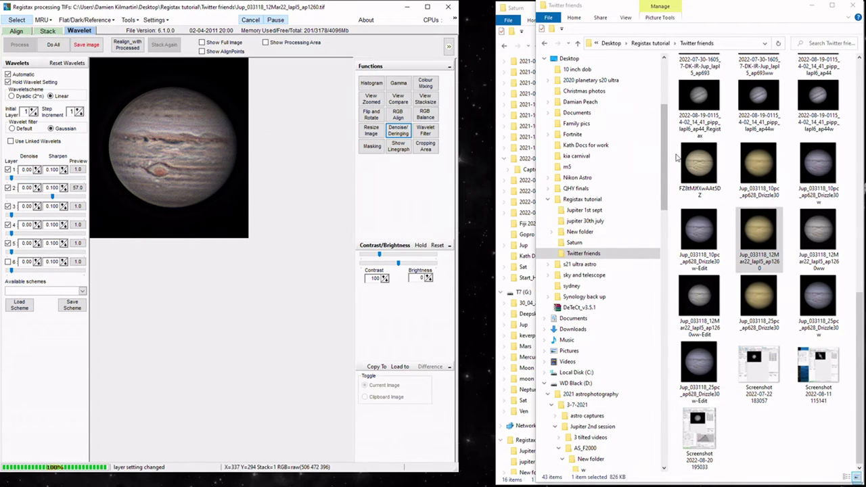
pyautogui.scroll(3, 761, 194)
pyautogui.scroll(3, 760, 194)
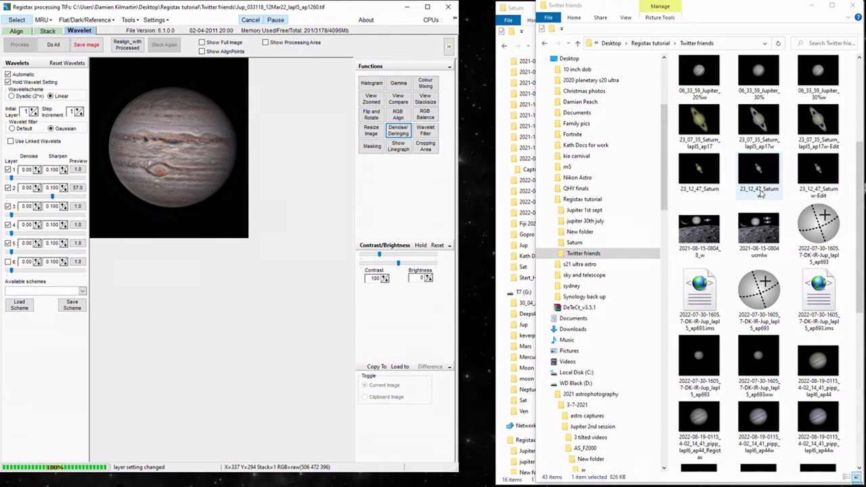
pyautogui.scroll(-3, 761, 193)
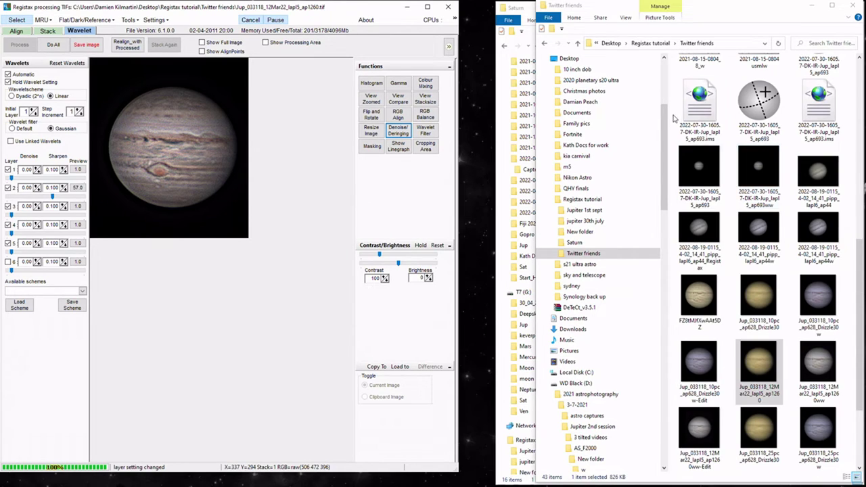
pyautogui.click(545, 45)
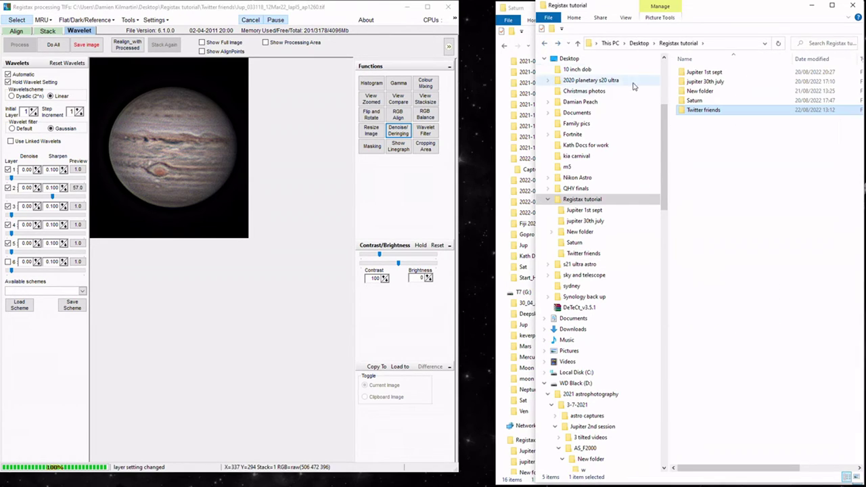
pyautogui.doubleClick(699, 73)
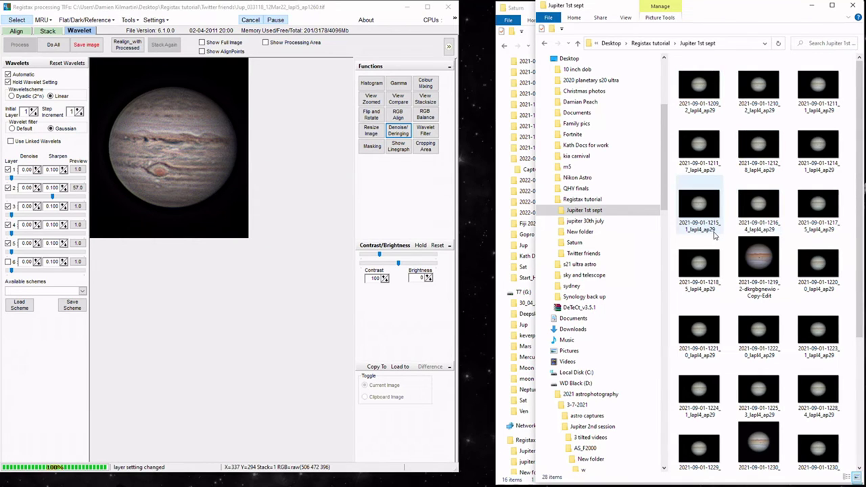
pyautogui.scroll(-3, 747, 231)
pyautogui.scroll(2, 748, 231)
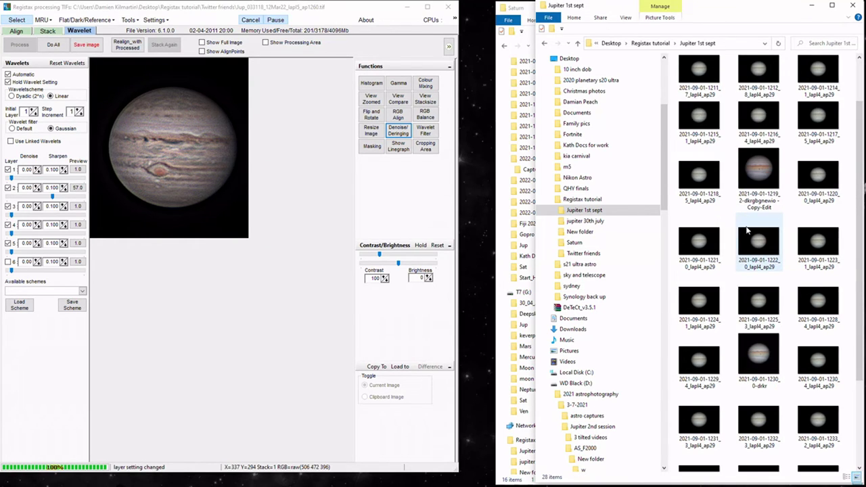
pyautogui.moveTo(809, 365); pyautogui.dragTo(289, 197)
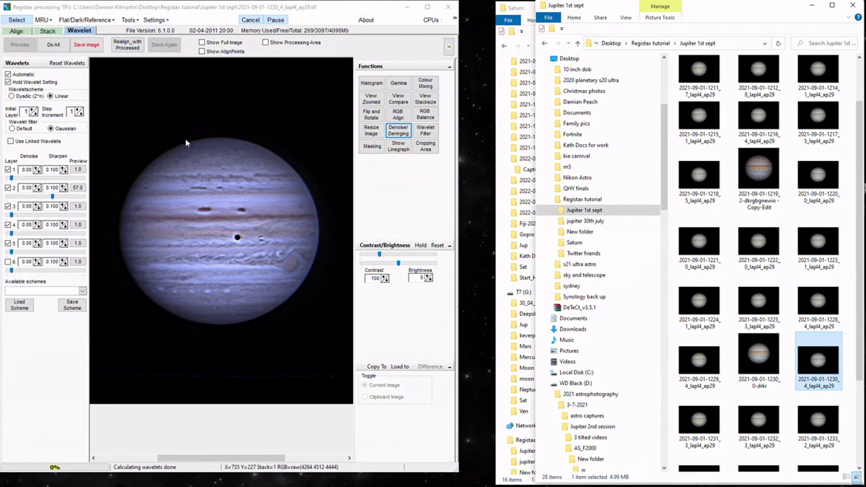
# Reset the RGB balance colour weights of the Jupiter image to 1.00 and close the balance window
pyautogui.click(398, 133)
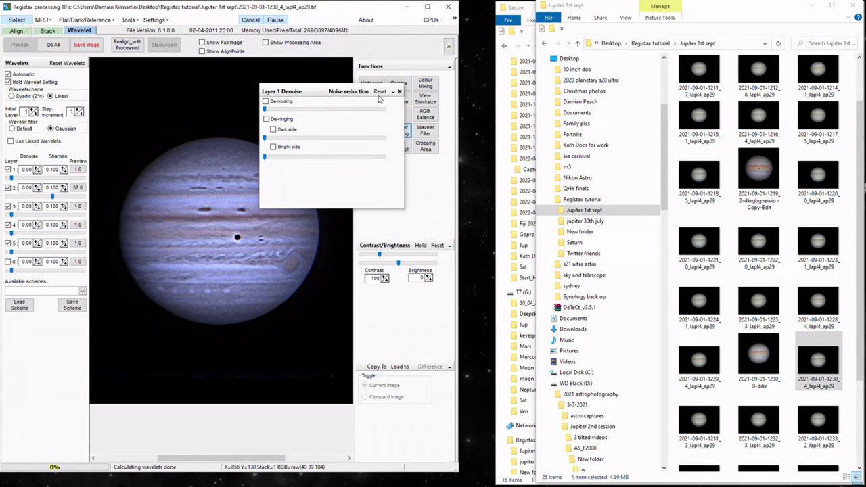
pyautogui.click(398, 91)
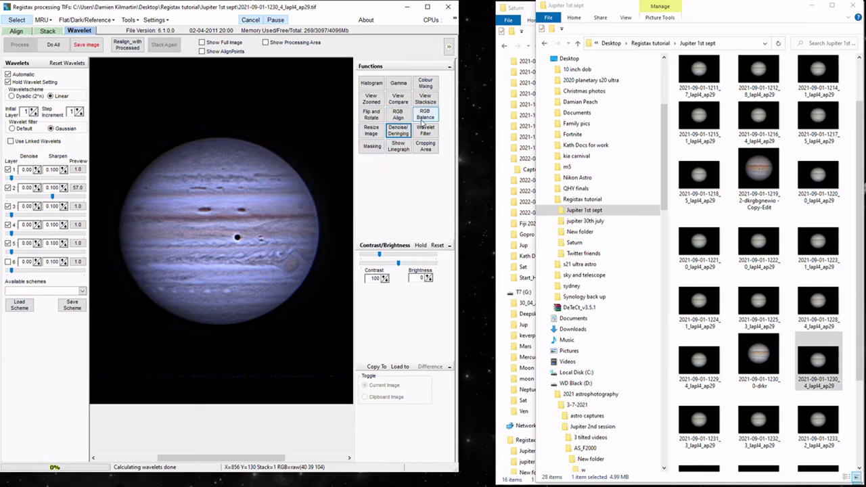
pyautogui.click(422, 122)
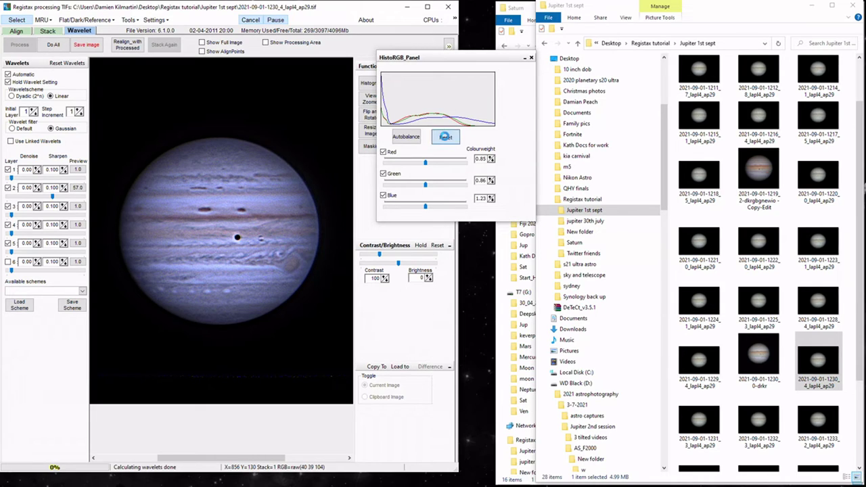
pyautogui.click(441, 138)
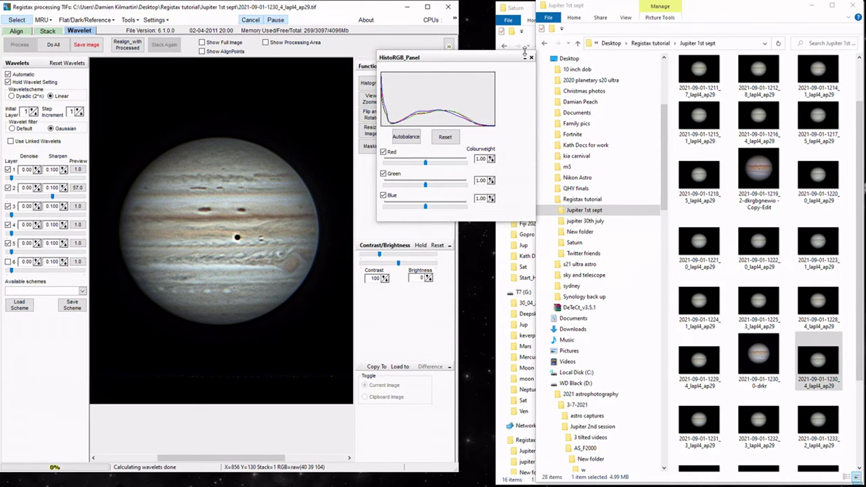
pyautogui.click(530, 58)
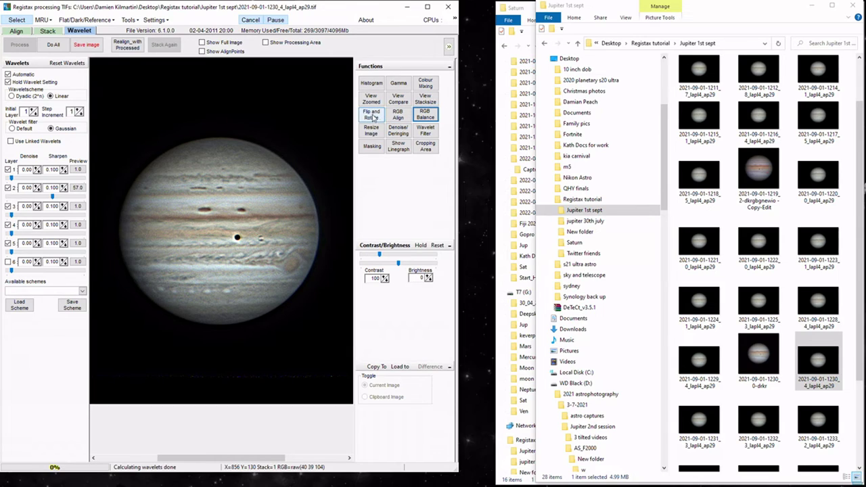
# Reset the wavelets with a step increment of 1, and preview layers 2 and 1
pyautogui.click(68, 63)
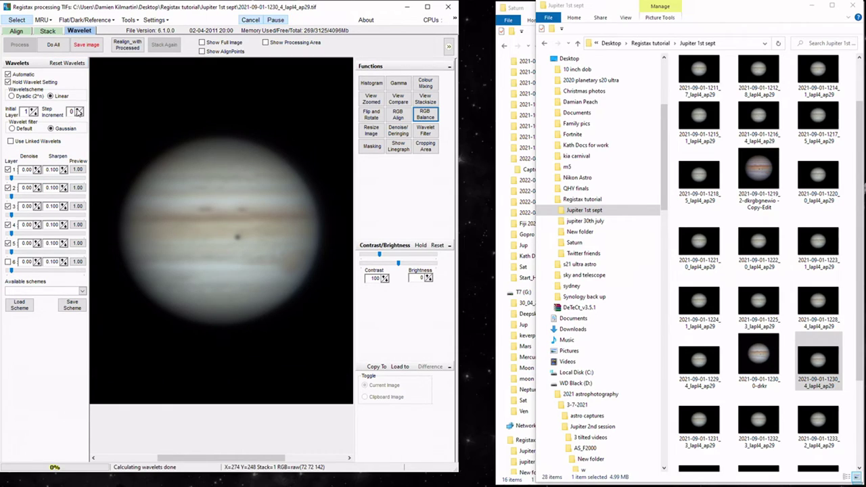
pyautogui.click(77, 110)
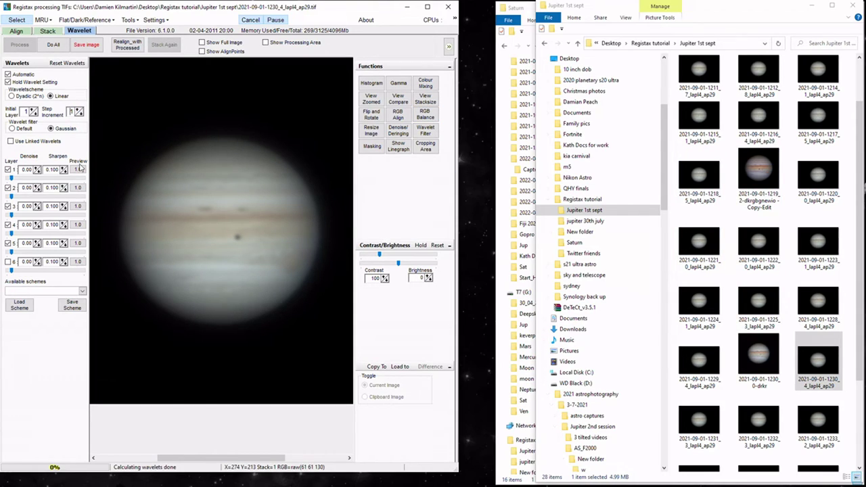
pyautogui.click(77, 188)
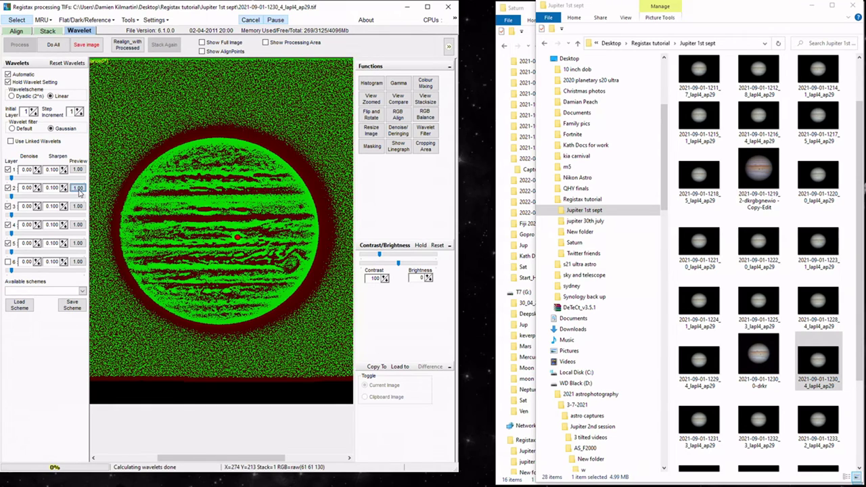
pyautogui.click(79, 169)
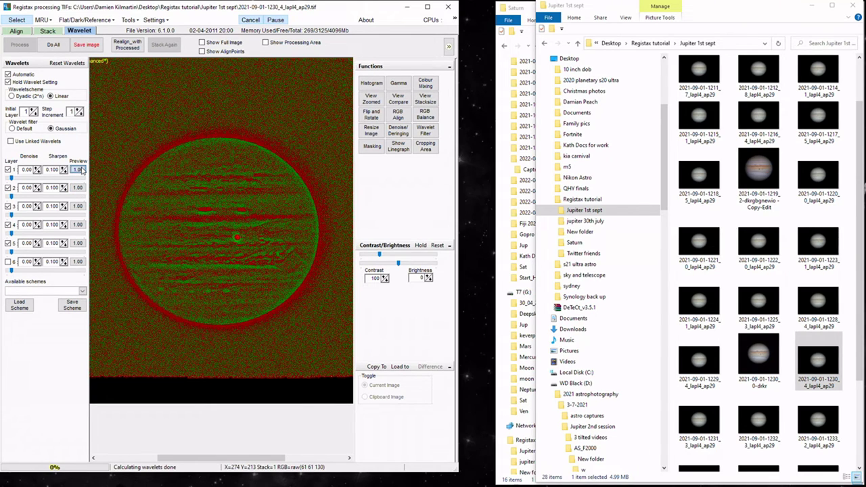
pyautogui.click(80, 169)
# Try sharpening Jupiter with wavelet layer 1 at 80.4
pyautogui.moveTo(12, 177); pyautogui.dragTo(44, 177)
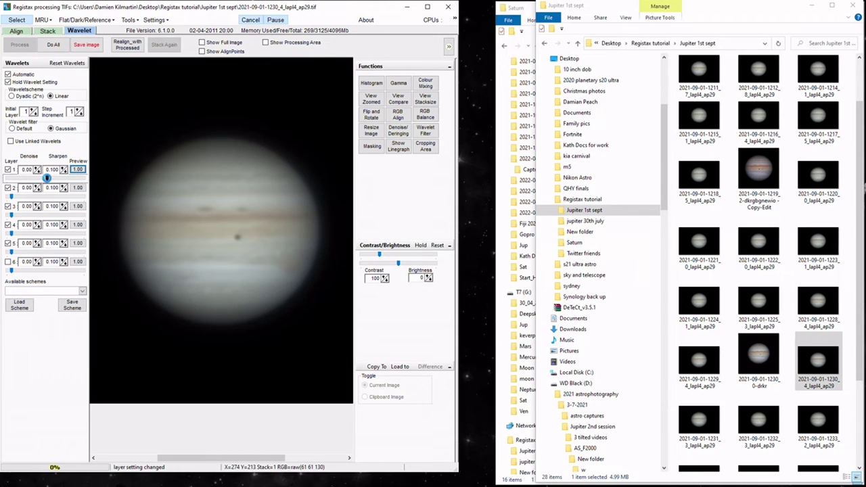
pyautogui.moveTo(47, 177); pyautogui.dragTo(70, 177)
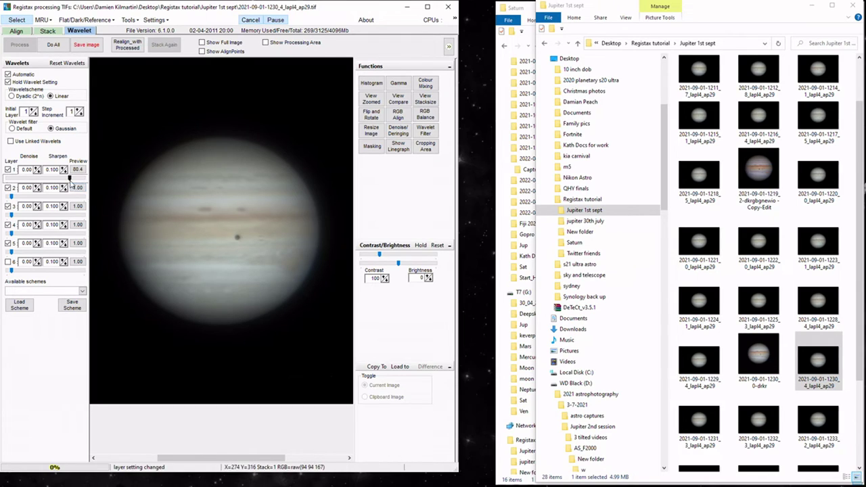
# Lower wavelet layer 1 to -0.1 and switch it off, and raise layer 2 to 14.0
pyautogui.moveTo(69, 177); pyautogui.dragTo(10, 178)
pyautogui.click(8, 170)
pyautogui.moveTo(11, 196)
pyautogui.mouseDown()
pyautogui.moveTo(37, 197)
pyautogui.moveTo(28, 197)
pyautogui.mouseUp()
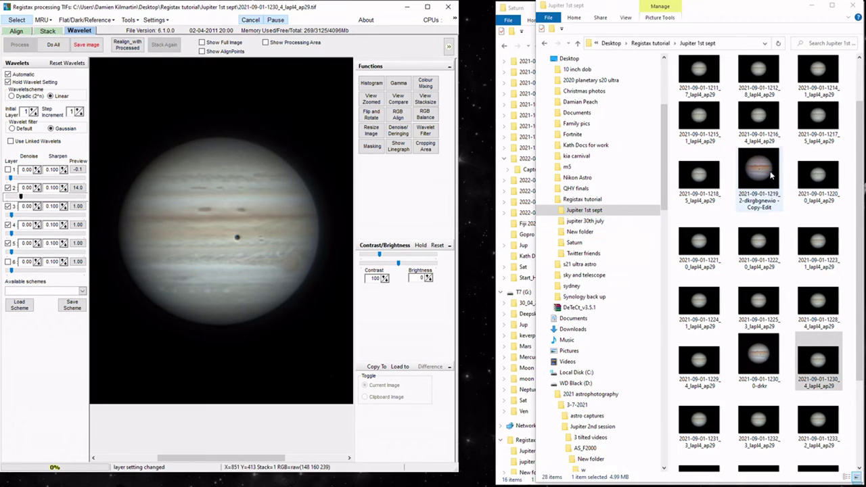
pyautogui.doubleClick(763, 196)
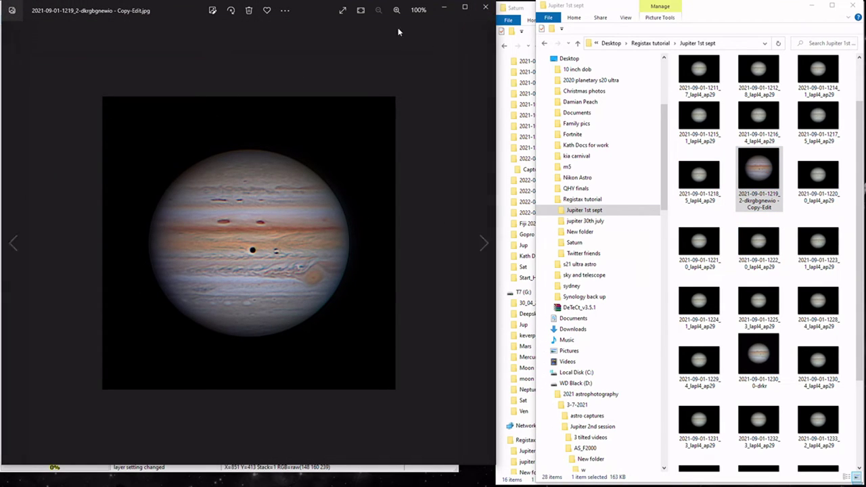
pyautogui.moveTo(186, 13); pyautogui.dragTo(500, 21)
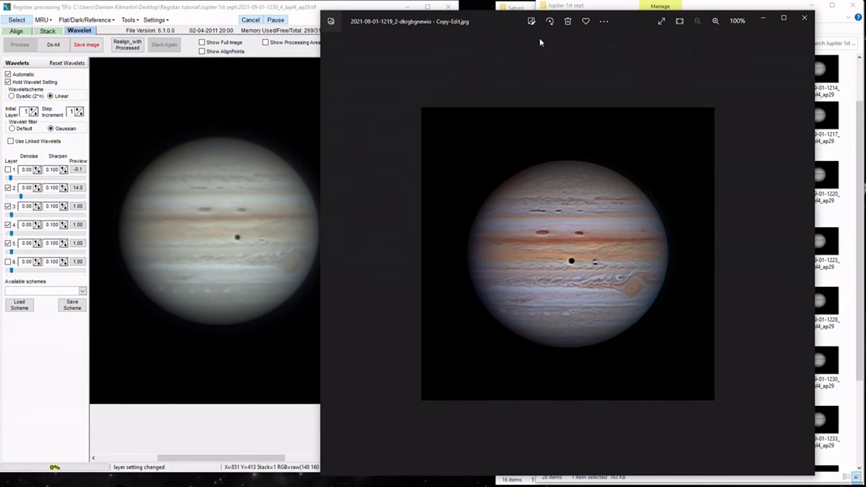
pyautogui.moveTo(814, 119); pyautogui.dragTo(508, 155)
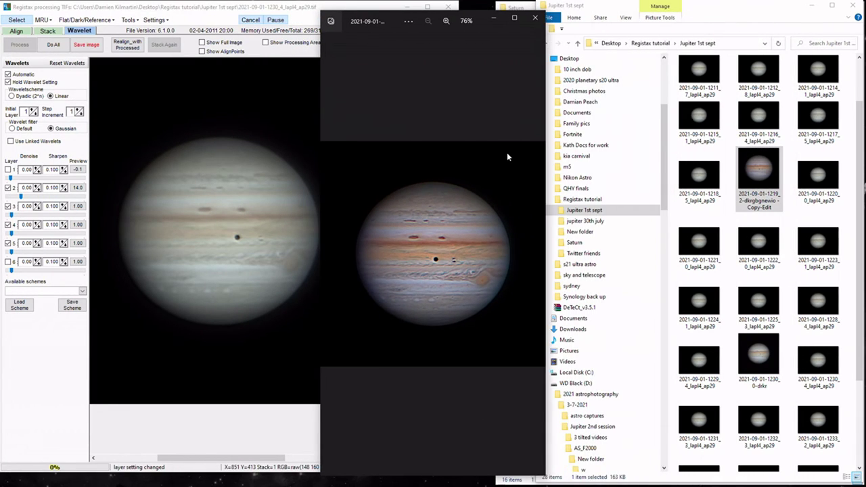
pyautogui.moveTo(387, 23); pyautogui.dragTo(637, 9)
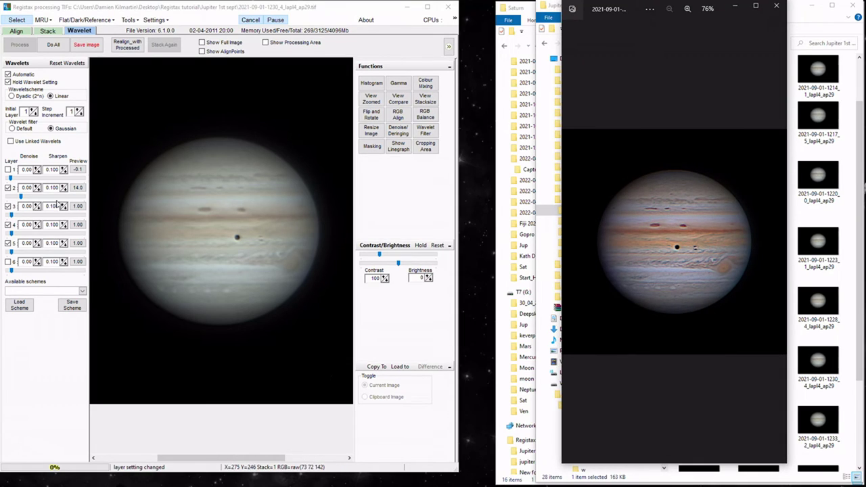
pyautogui.moveTo(23, 196); pyautogui.dragTo(18, 194)
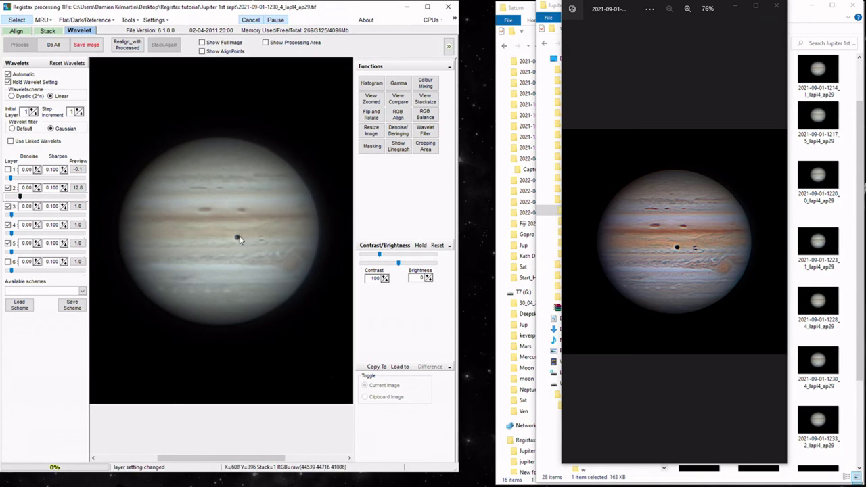
# Try a saturation of 6 on Jupiter in Colour Mixing, reset the HSL values and close the mixer
pyautogui.click(425, 85)
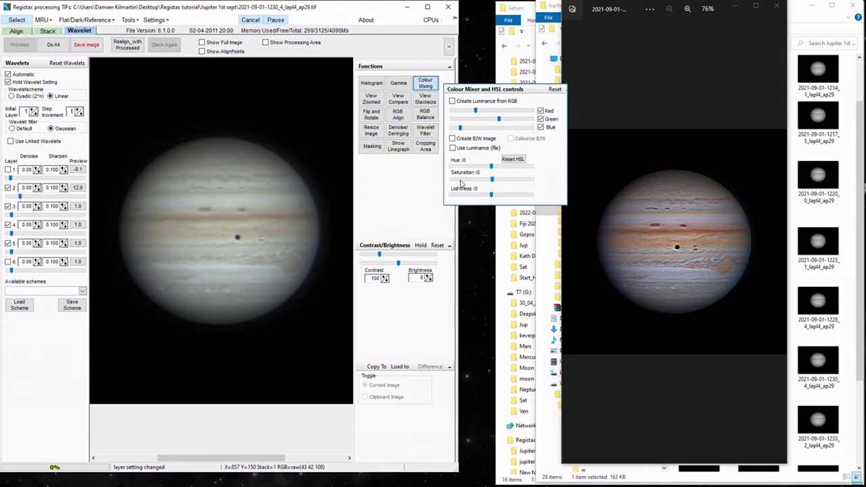
pyautogui.click(492, 181)
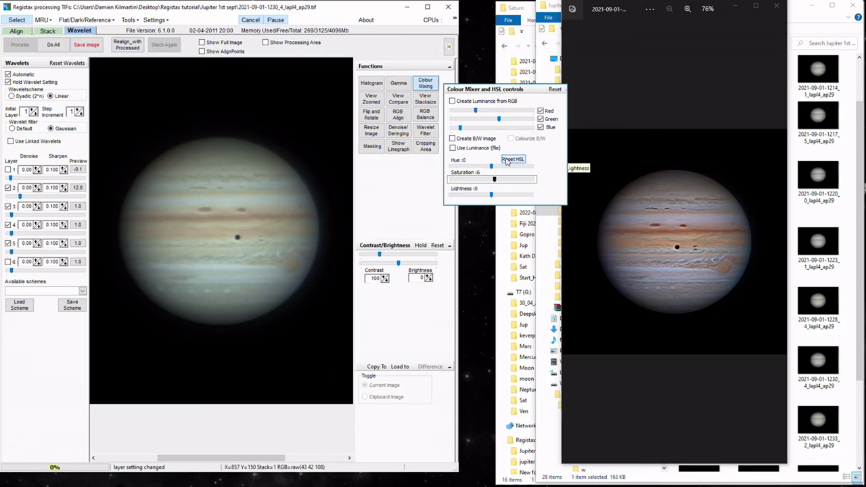
pyautogui.click(513, 158)
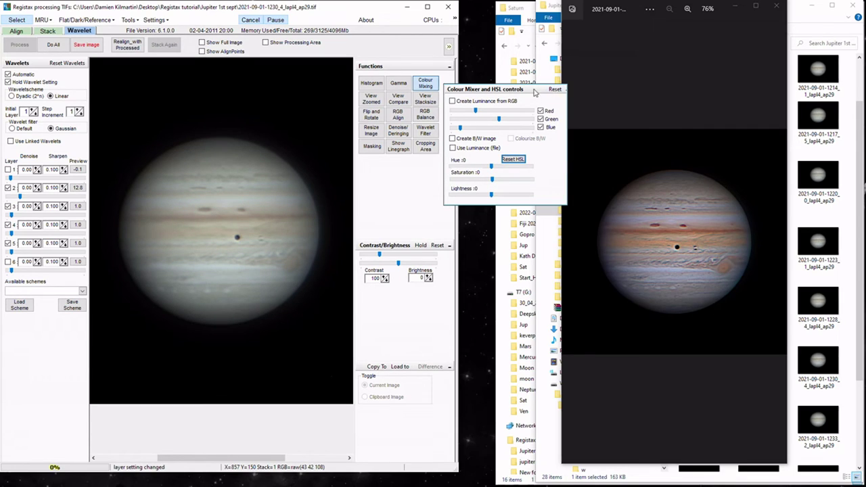
pyautogui.moveTo(556, 91); pyautogui.dragTo(530, 112)
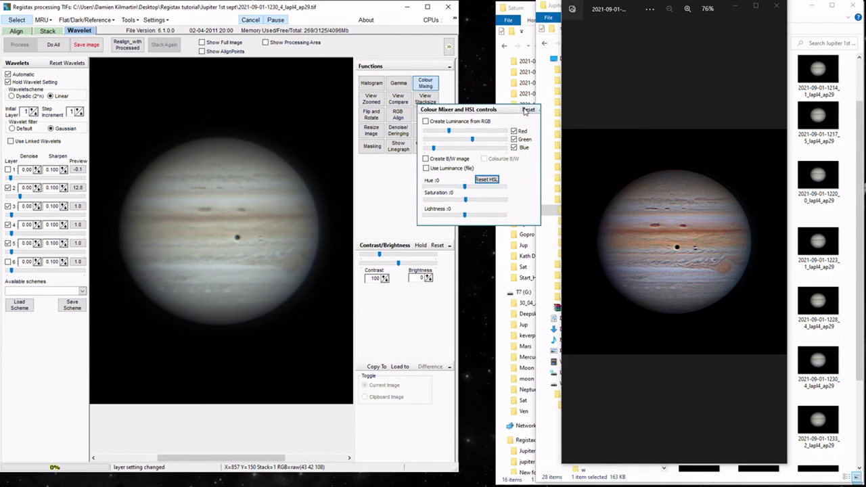
pyautogui.click(425, 86)
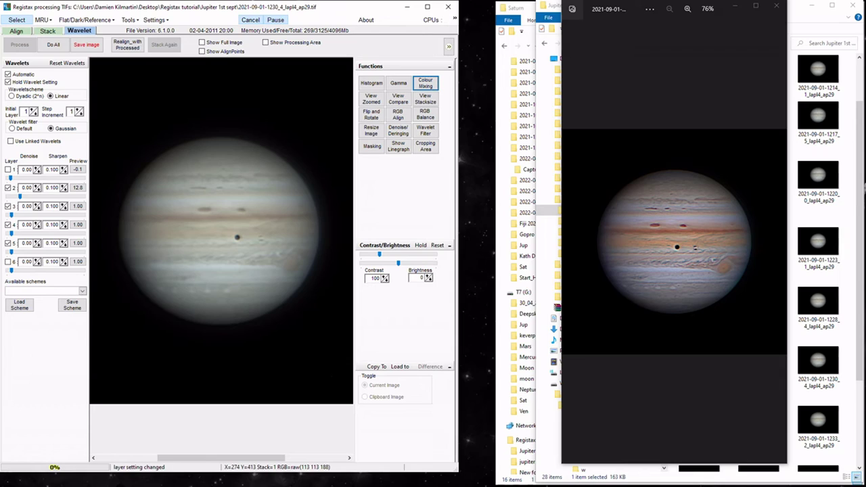
pyautogui.hotkey('alt', 'F4')
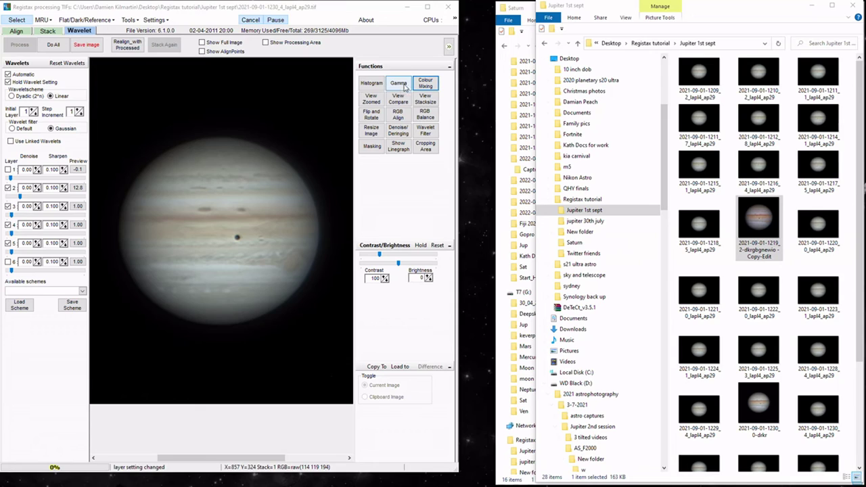
pyautogui.click(544, 46)
pyautogui.click(544, 45)
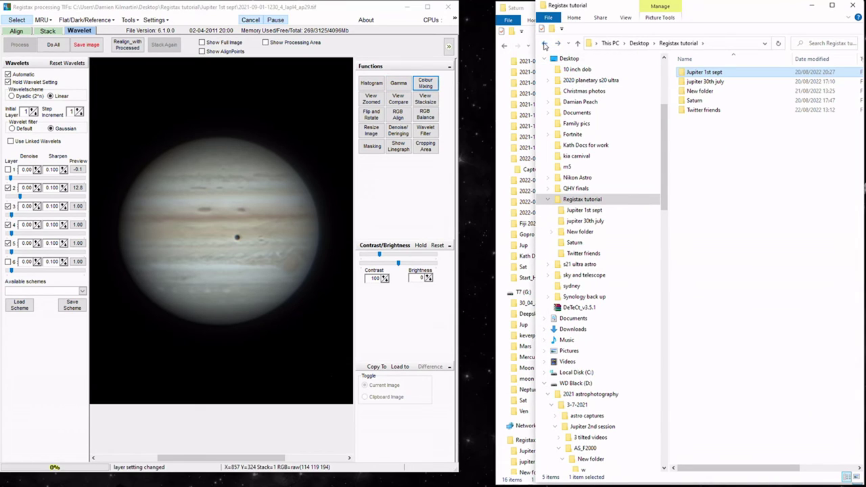
pyautogui.doubleClick(694, 100)
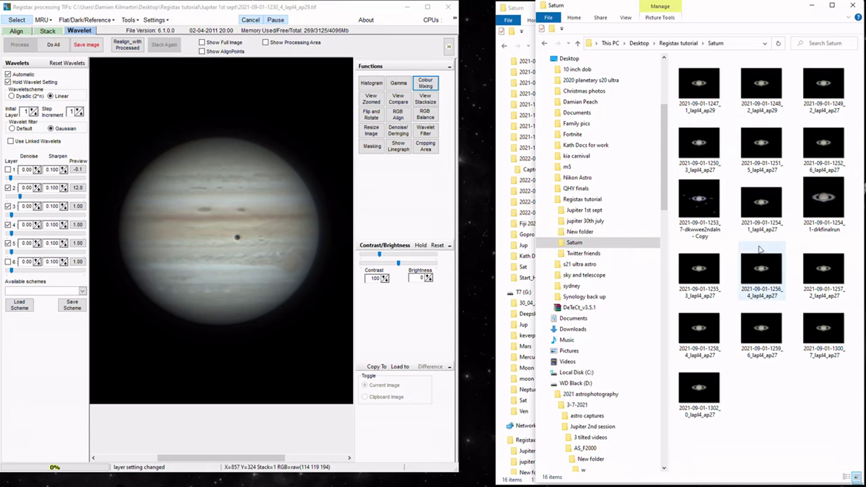
pyautogui.moveTo(756, 305); pyautogui.dragTo(274, 230)
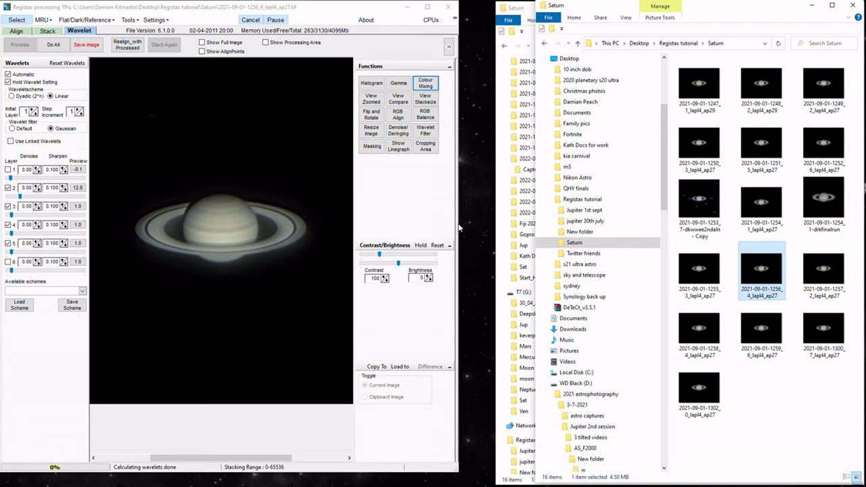
# Widen the processing window and set Saturn's RGB Balance colour weights to red 0.95, green 0.90 and blue 1.05
pyautogui.moveTo(459, 228); pyautogui.dragTo(695, 228)
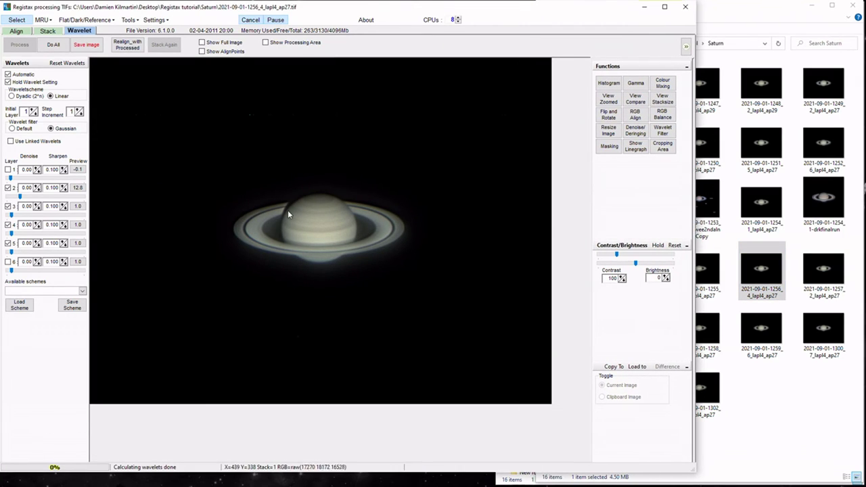
pyautogui.click(662, 113)
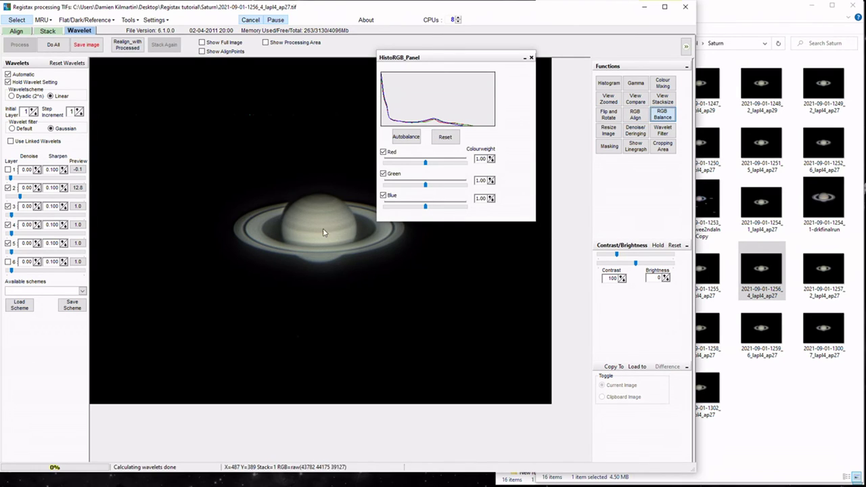
pyautogui.moveTo(469, 58); pyautogui.dragTo(659, 83)
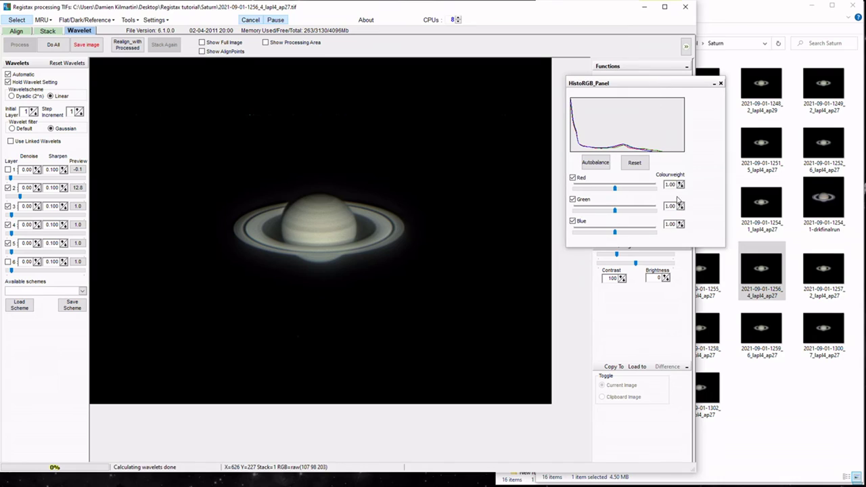
pyautogui.click(681, 209)
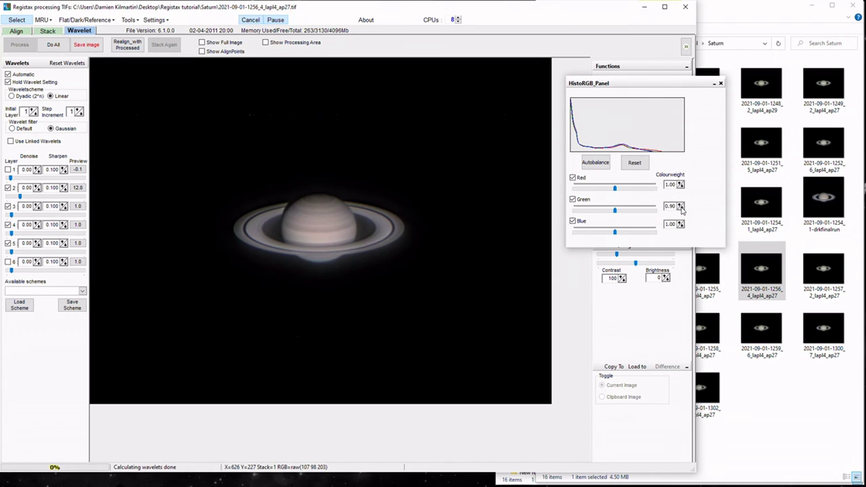
pyautogui.click(681, 222)
pyautogui.click(682, 187)
pyautogui.click(681, 187)
pyautogui.click(679, 183)
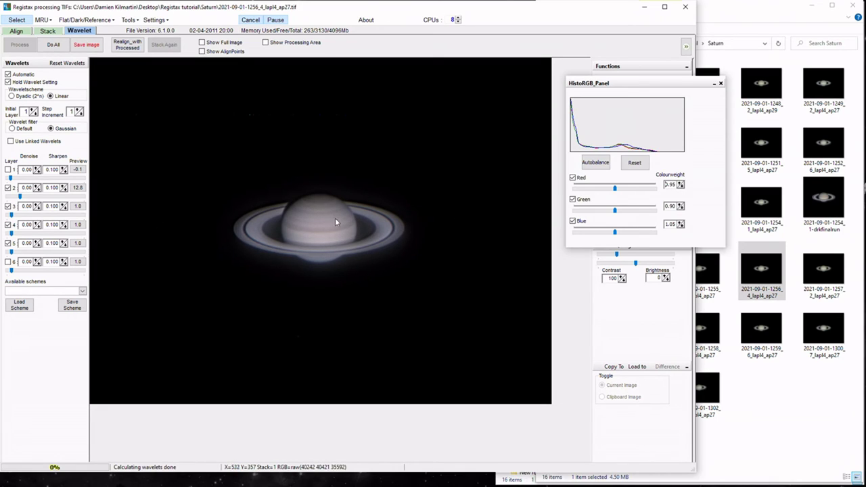
pyautogui.moveTo(653, 85); pyautogui.dragTo(622, 69)
# Preview the effect of wavelet layers 1 to 5 on Saturn with the Gaussian filter
pyautogui.click(77, 188)
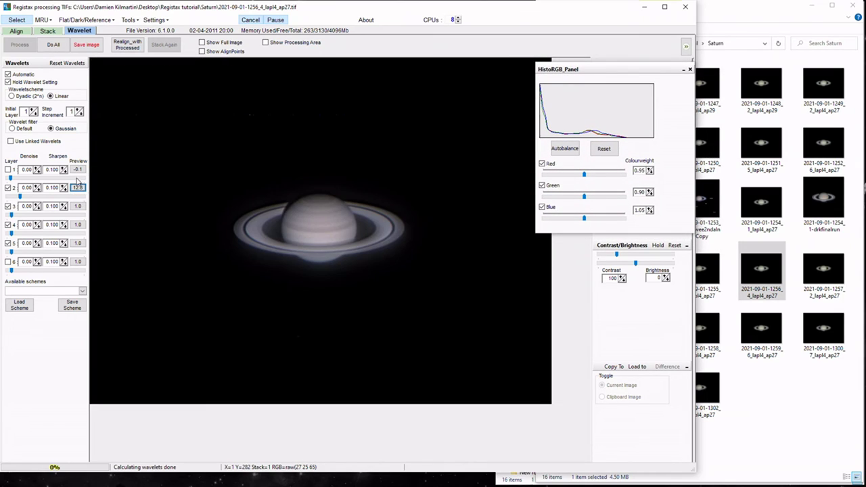
pyautogui.click(78, 170)
pyautogui.click(78, 170)
pyautogui.click(78, 169)
pyautogui.click(78, 187)
pyautogui.click(77, 207)
pyautogui.click(78, 207)
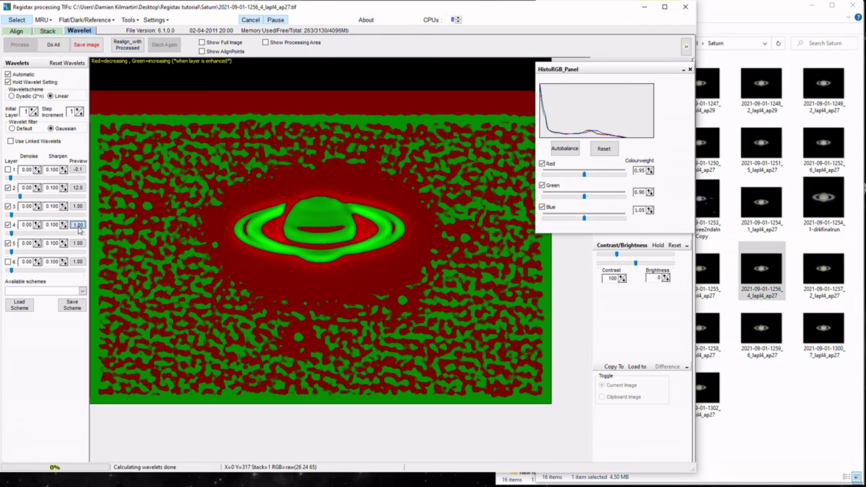
pyautogui.click(78, 225)
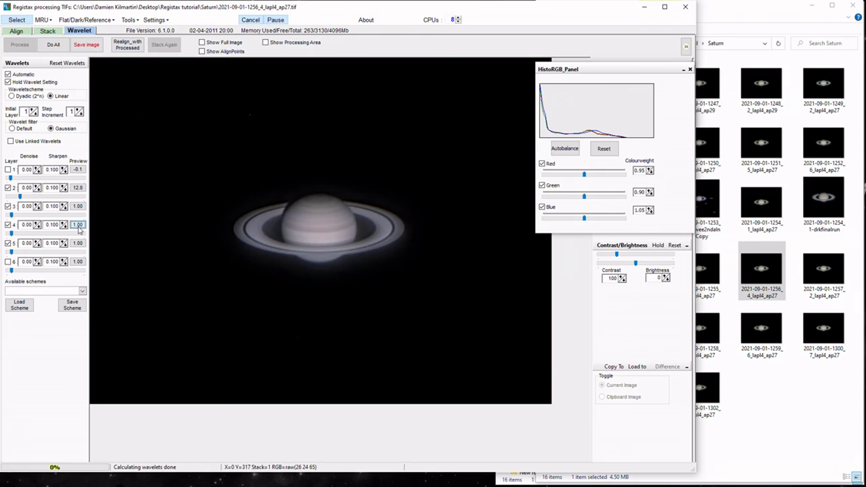
pyautogui.click(77, 244)
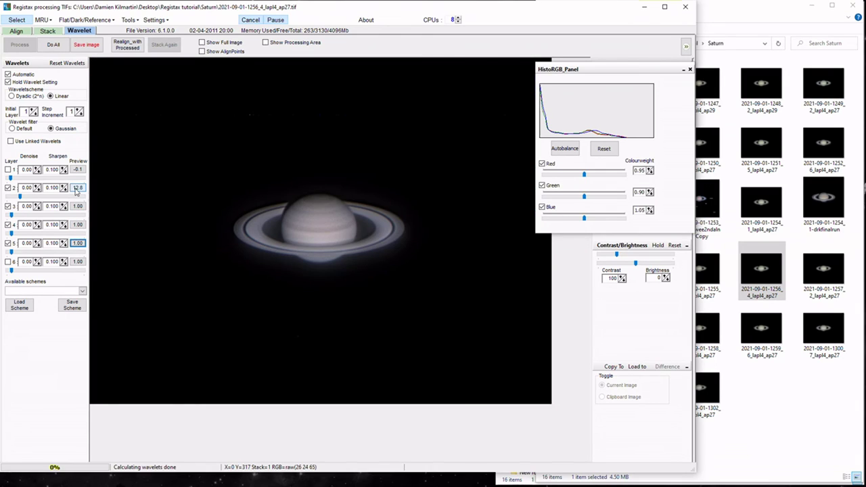
pyautogui.click(77, 188)
# Switch the wavelet filter to Default, enable layer 1 at 15.3, and close the RGB Balance window
pyautogui.click(12, 128)
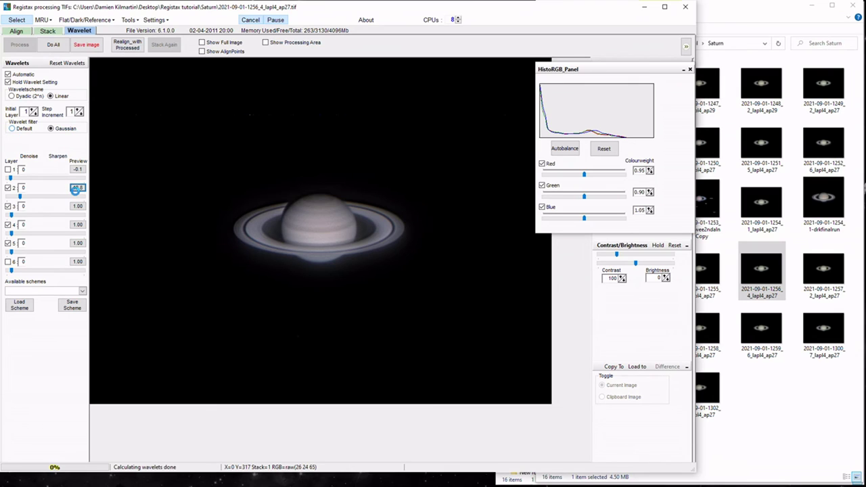
pyautogui.click(78, 189)
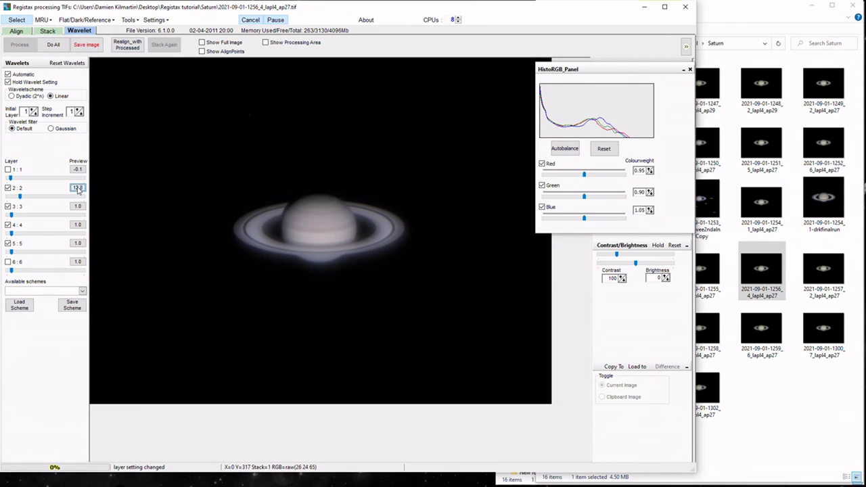
pyautogui.click(77, 169)
pyautogui.click(8, 170)
pyautogui.click(77, 170)
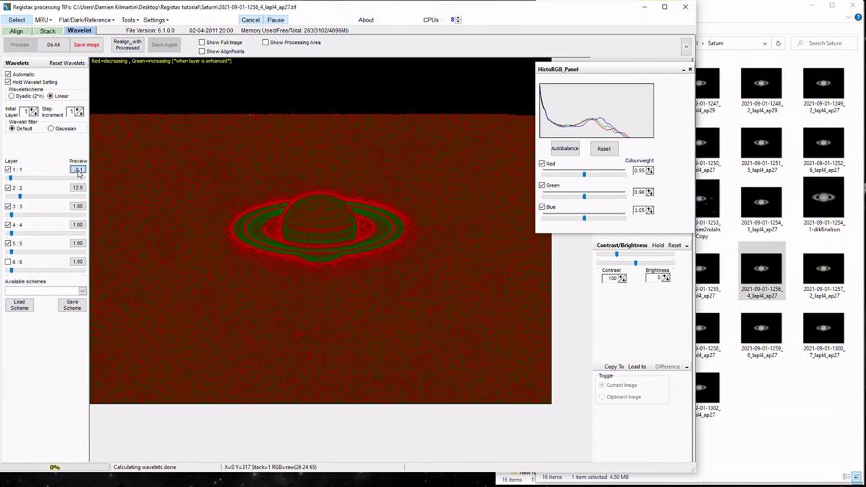
pyautogui.click(15, 177)
pyautogui.moveTo(15, 177); pyautogui.dragTo(21, 177)
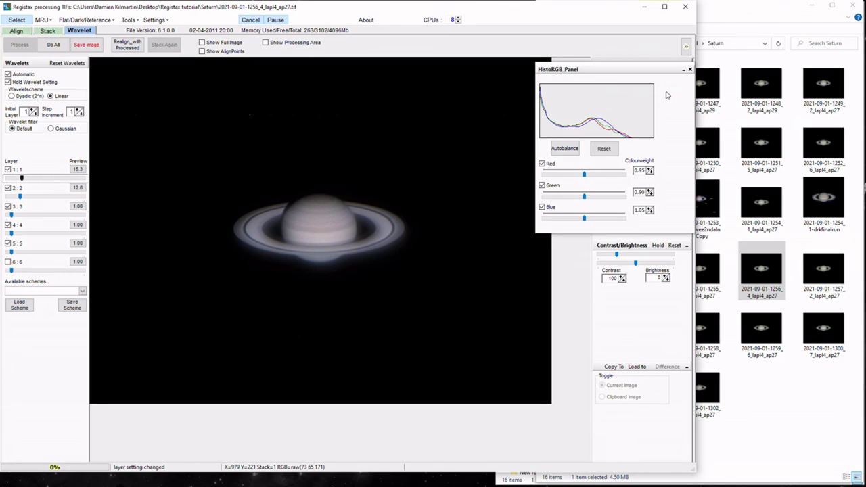
pyautogui.click(689, 69)
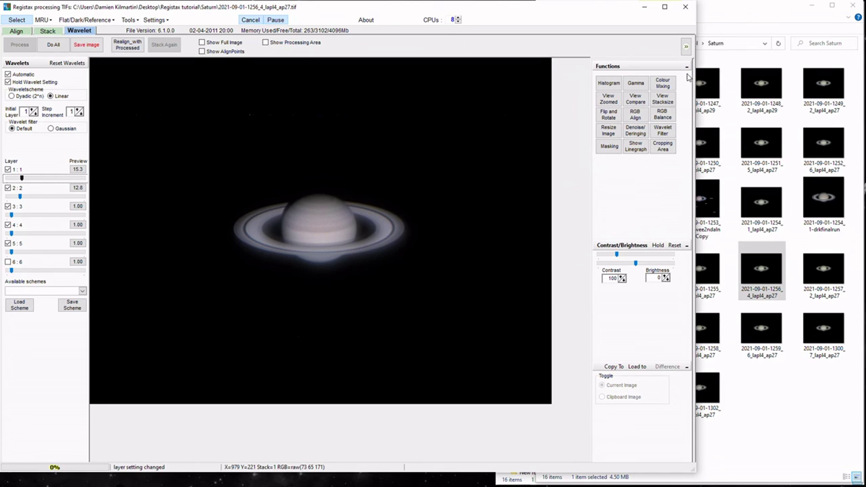
# Add a point to the gamma curve and pull the curve up steeply to bring out Saturn's faint moons
pyautogui.click(636, 84)
pyautogui.moveTo(554, 225); pyautogui.dragTo(748, 184)
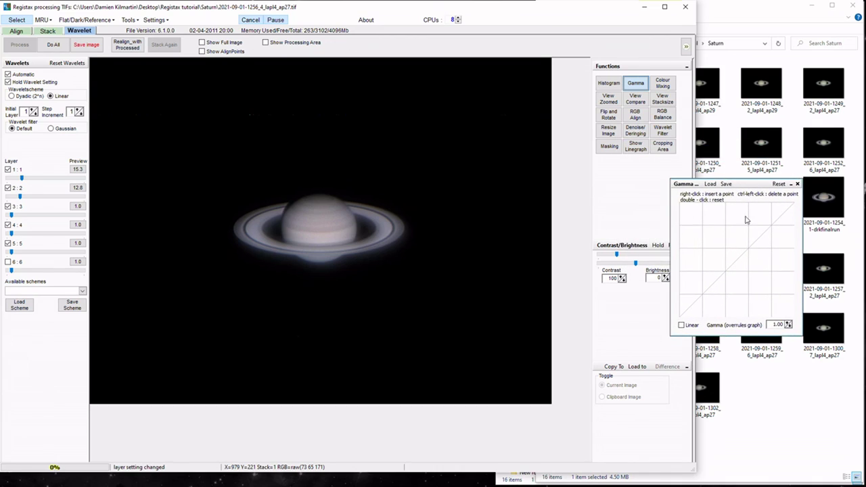
pyautogui.rightClick(731, 260)
pyautogui.moveTo(731, 260); pyautogui.dragTo(729, 255)
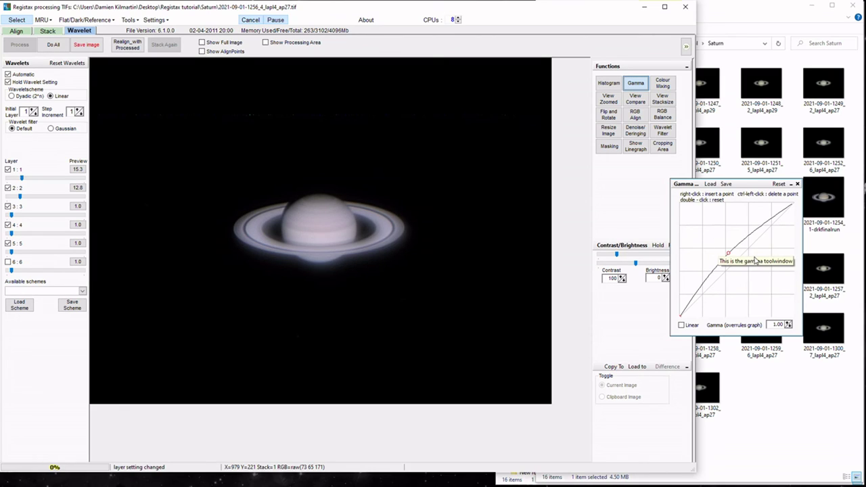
pyautogui.moveTo(729, 254); pyautogui.dragTo(702, 224)
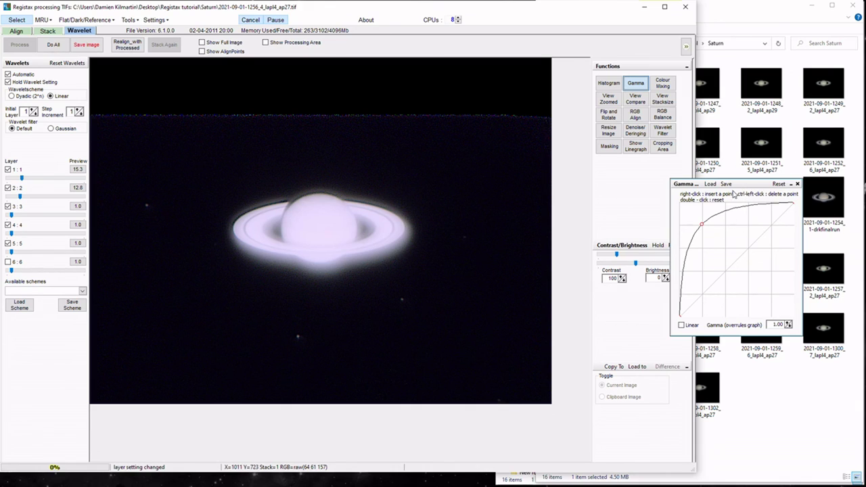
pyautogui.moveTo(702, 227); pyautogui.dragTo(697, 220)
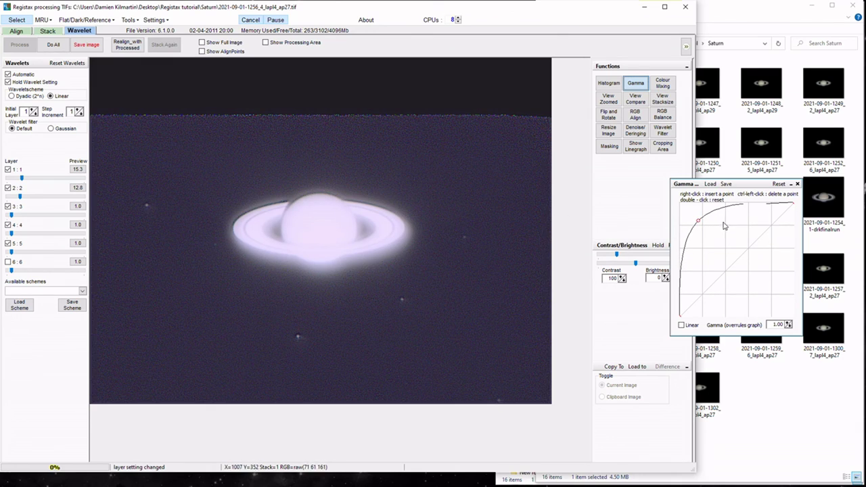
pyautogui.moveTo(698, 221); pyautogui.dragTo(701, 224)
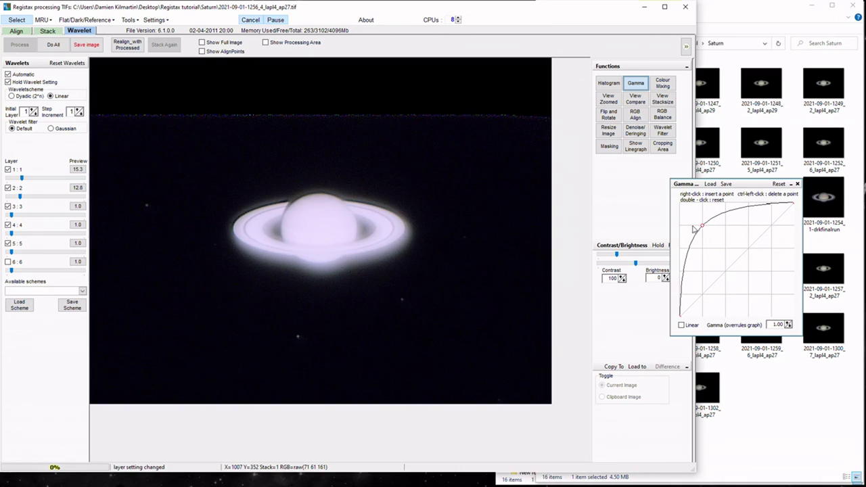
pyautogui.moveTo(749, 186); pyautogui.dragTo(625, 152)
pyautogui.doubleClick(703, 199)
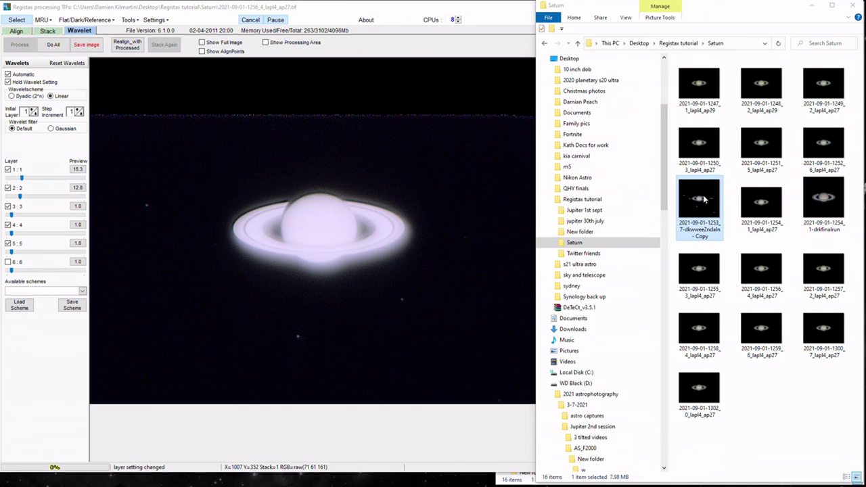
pyautogui.moveTo(560, 170); pyautogui.dragTo(405, 168)
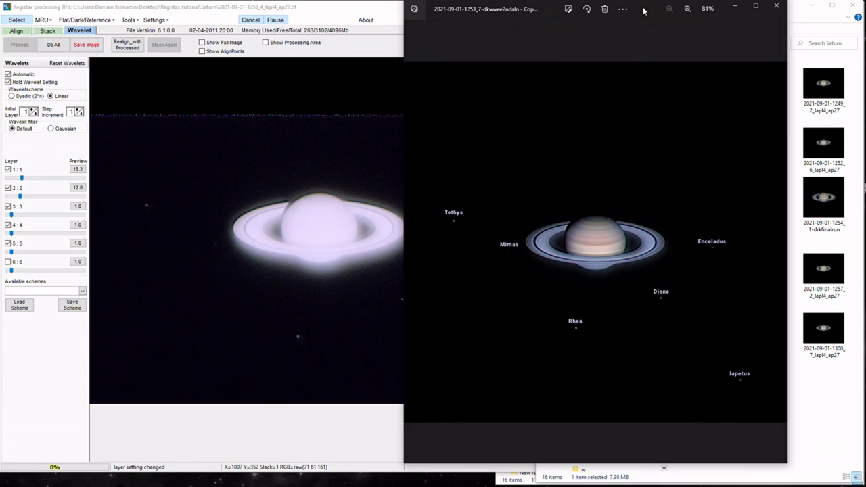
pyautogui.moveTo(626, 18); pyautogui.dragTo(314, 18)
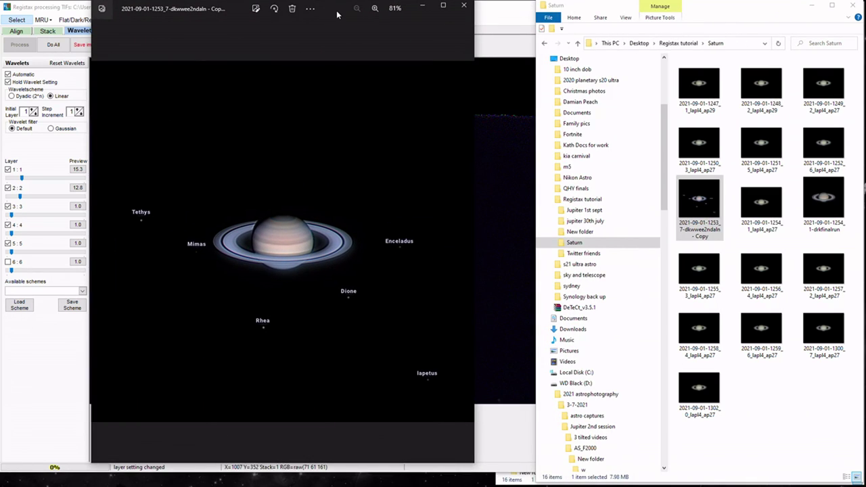
pyautogui.click(463, 6)
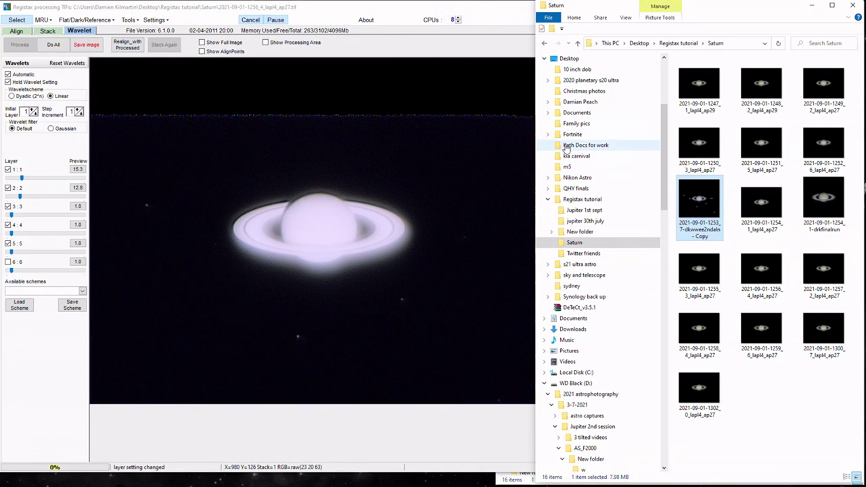
# Return to the wavelet processor and reset Saturn's gamma curve
pyautogui.click(488, 12)
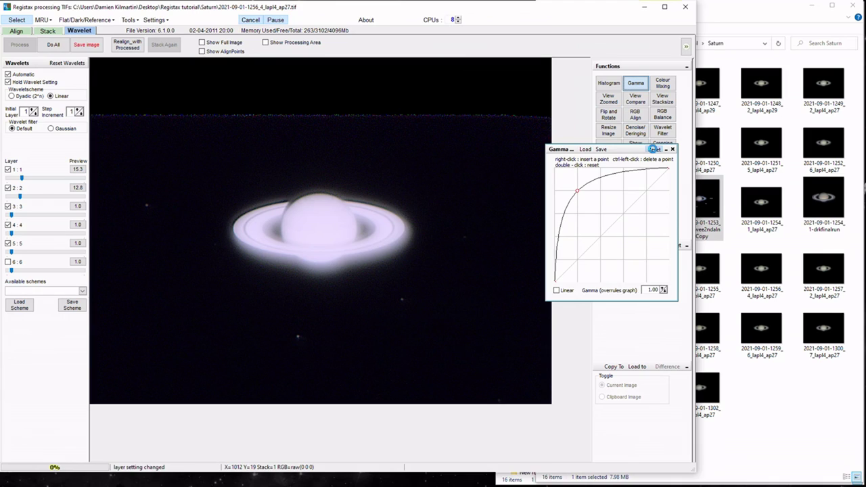
pyautogui.click(653, 149)
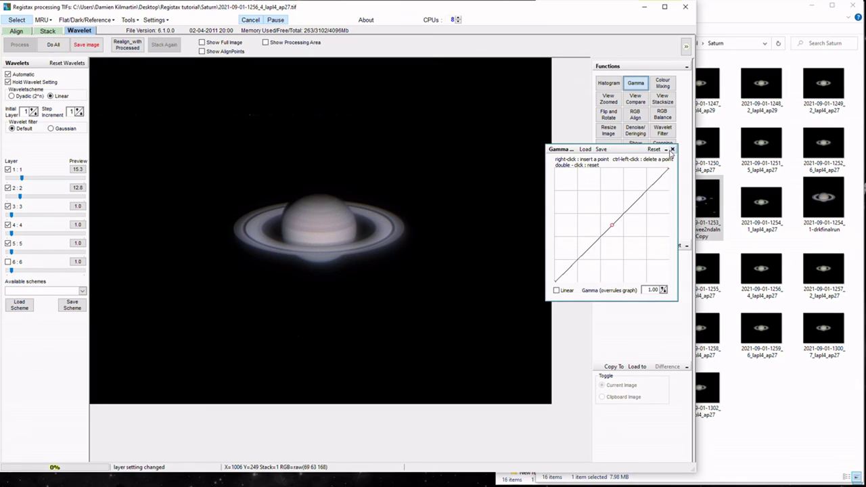
# Open the Twitter friends folder inside Registax tutorial and widen the file window to show more thumbnails
pyautogui.click(709, 15)
pyautogui.click(545, 43)
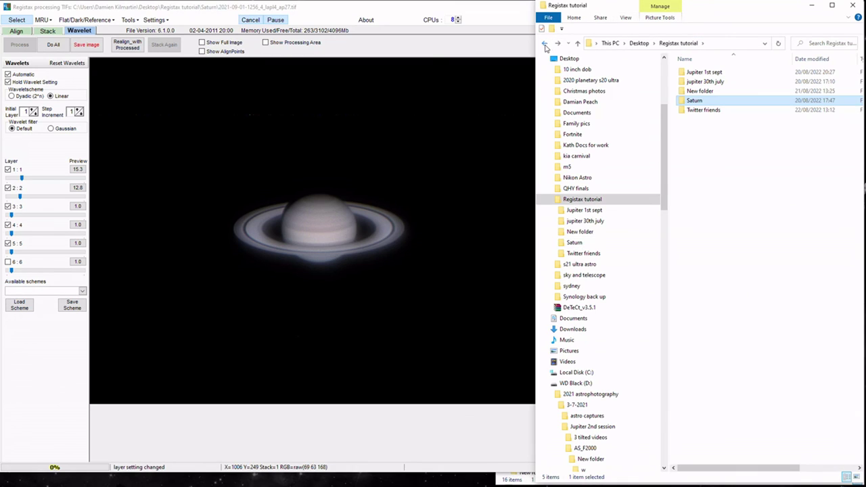
pyautogui.doubleClick(702, 109)
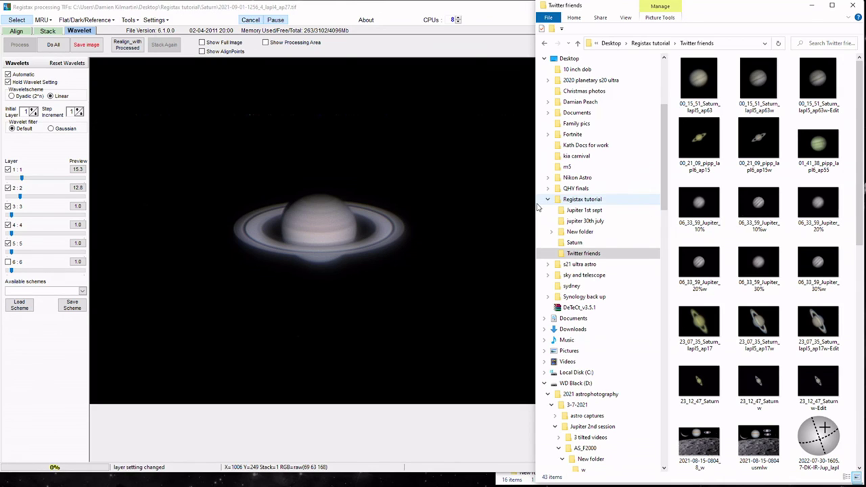
pyautogui.moveTo(534, 203); pyautogui.dragTo(470, 196)
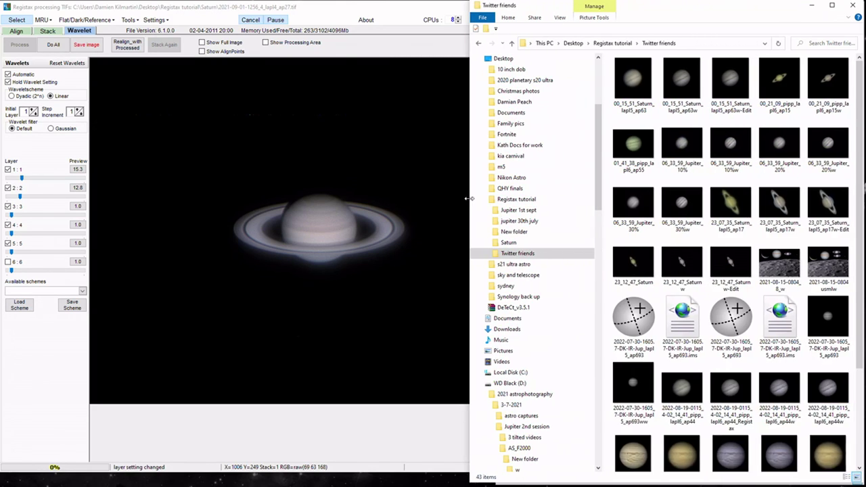